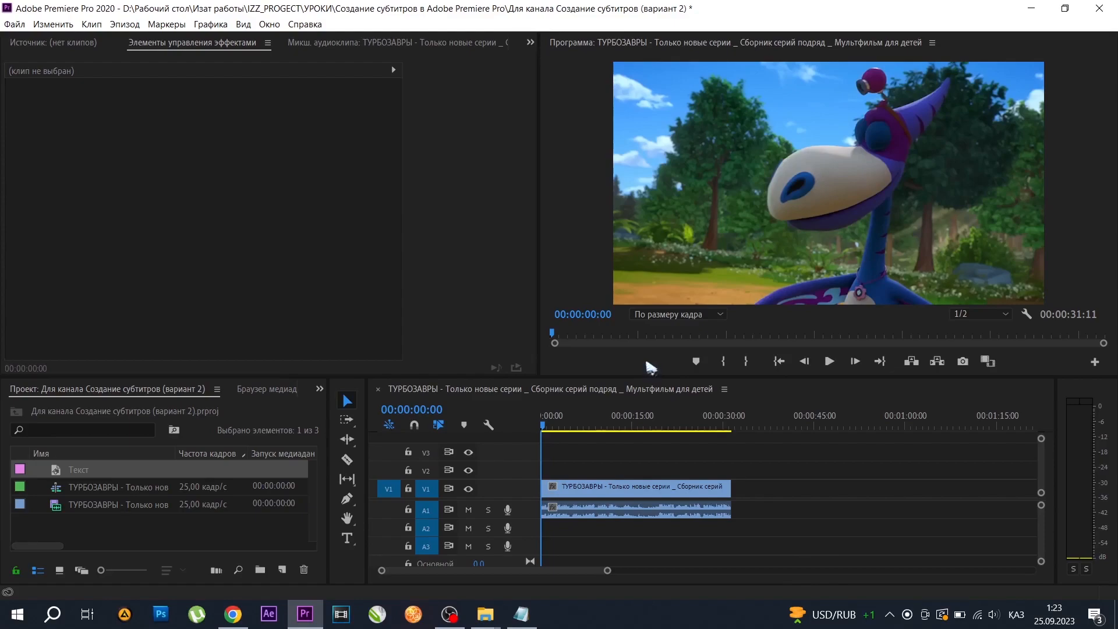
Create a new legacy title named "Текст 1" with the default 1280 × 720 video settings.
click(14, 24)
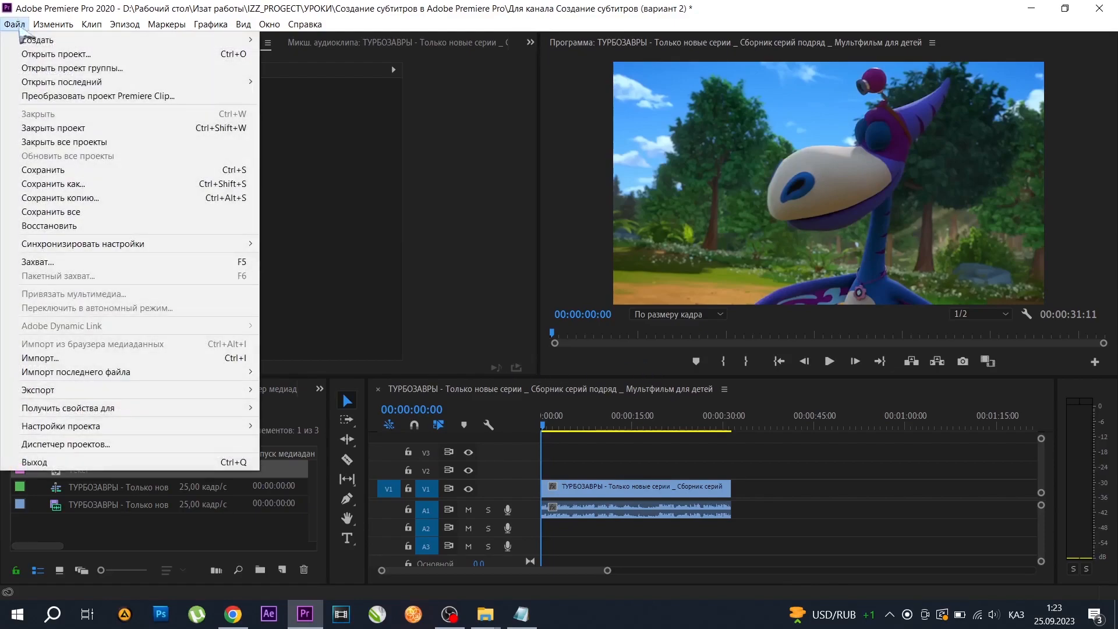
mouse_move(74, 44)
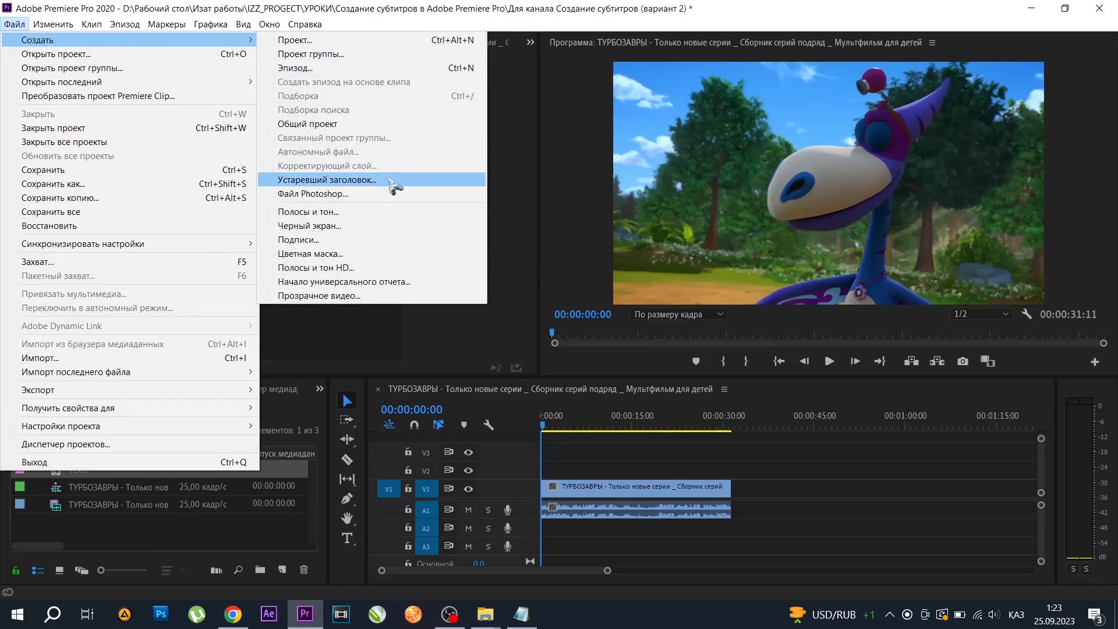
click(394, 186)
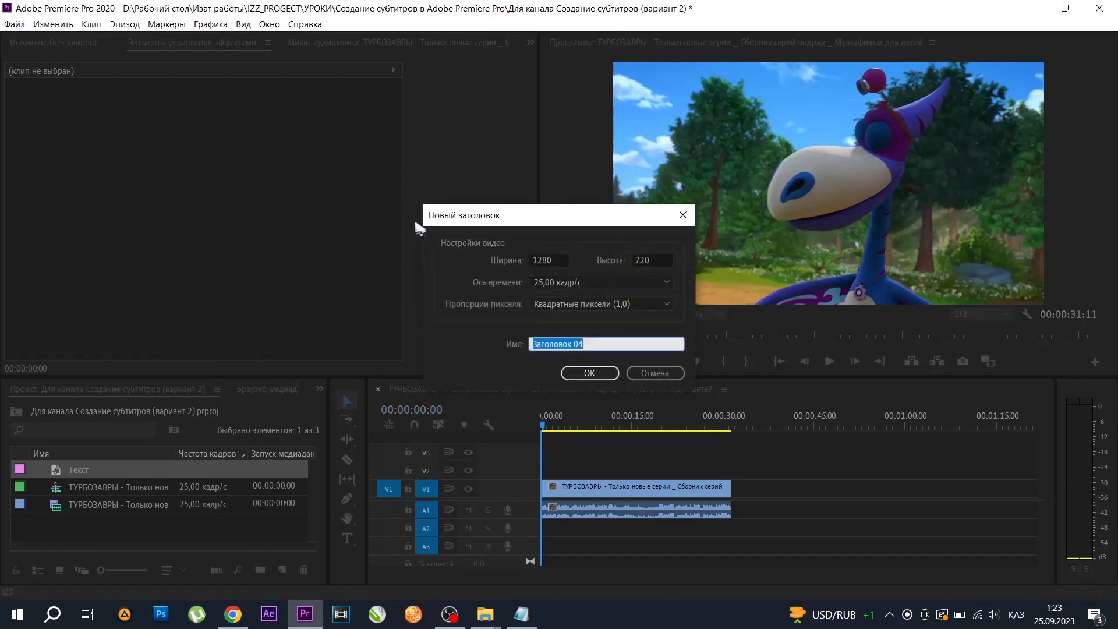
click(586, 344)
key(BackSpace)
key(BackSpace)
key(BackSpace)
key(BackSpace)
key(BackSpace)
key(BackSpace)
key(BackSpace)
key(BackSpace)
key(BackSpace)
key(BackSpace)
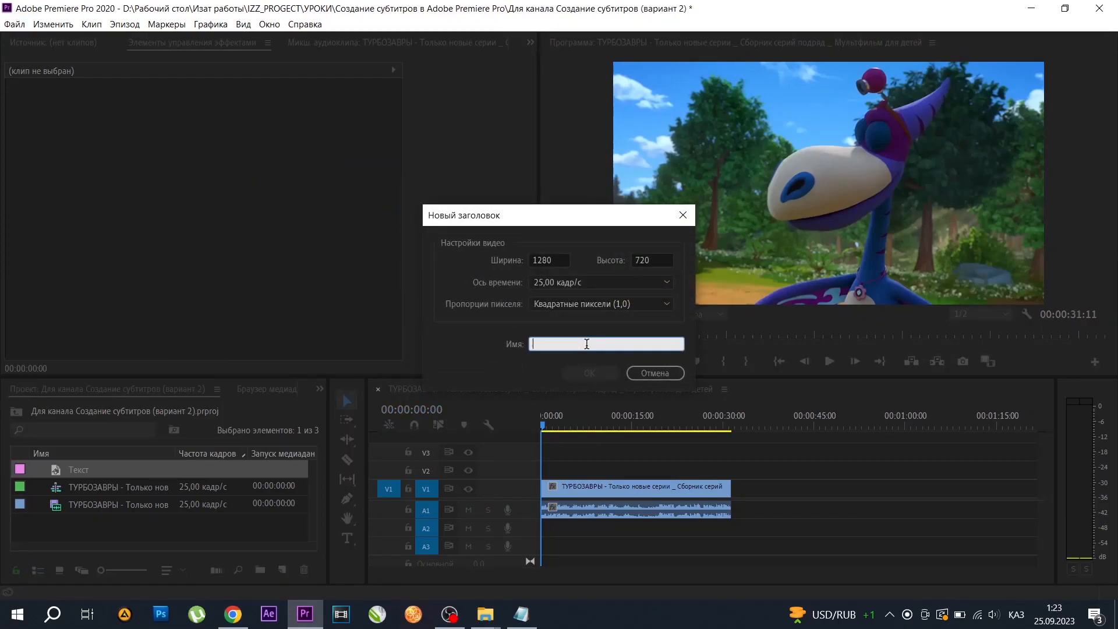
text(T)
click(590, 373)
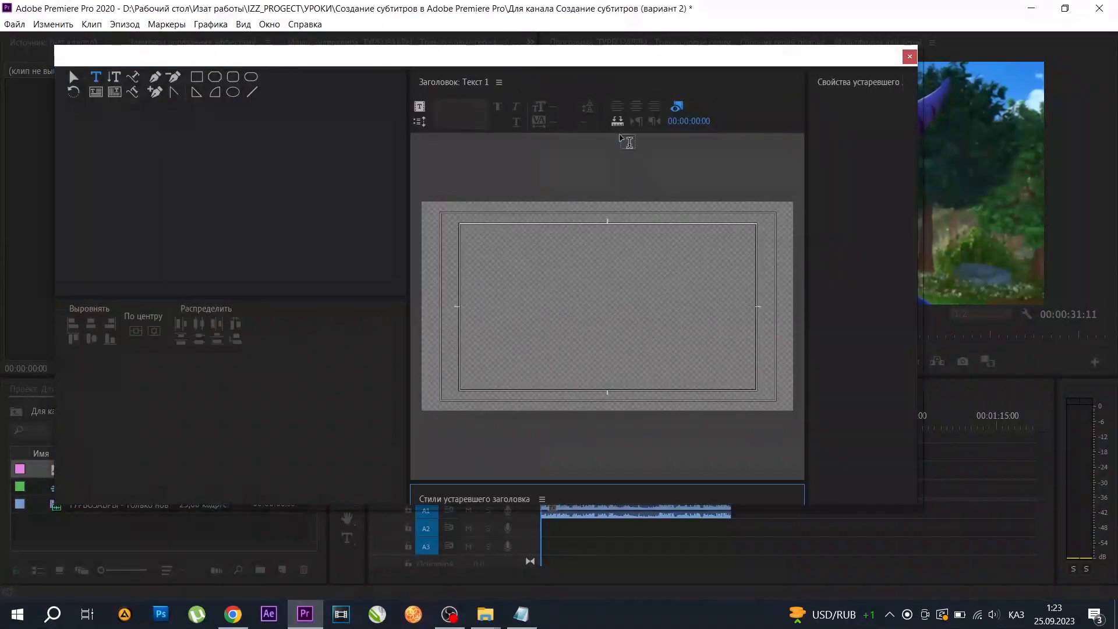
Enlarge the title canvas and draw a wide round-ended bar about 1010 by 63 near the bottom of the frame.
drag(806, 163, 776, 171)
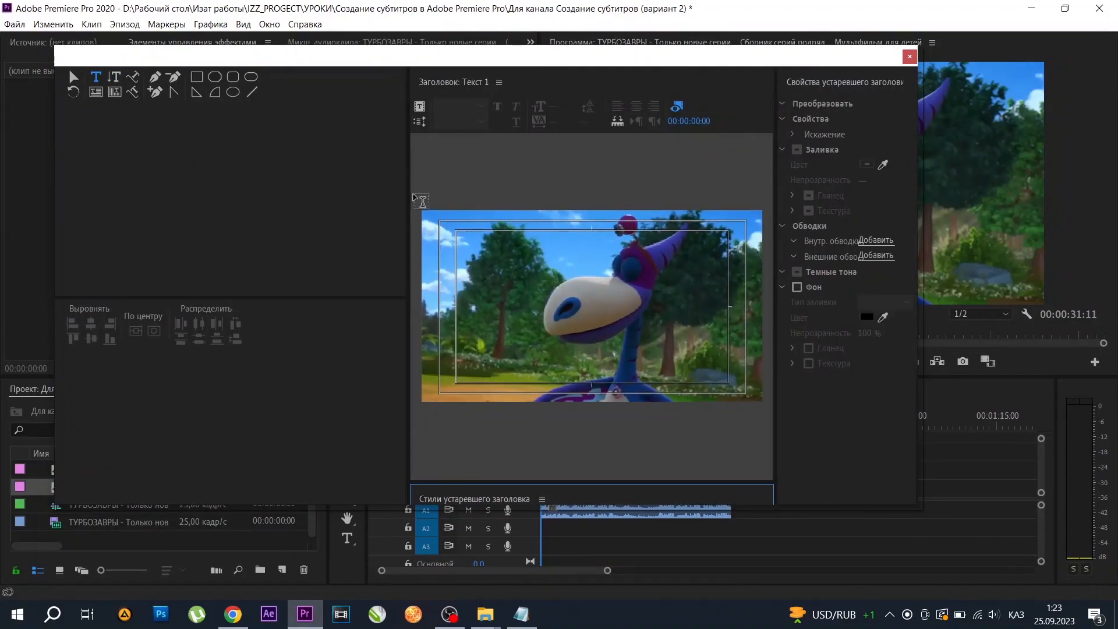
drag(408, 205, 287, 218)
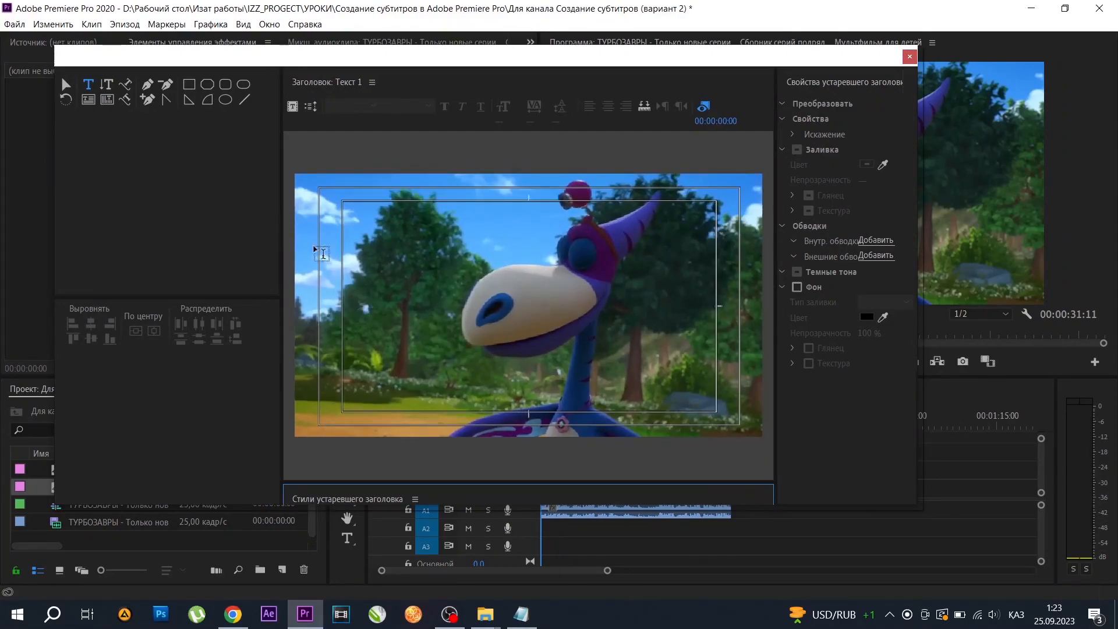
click(244, 85)
drag(346, 390, 716, 417)
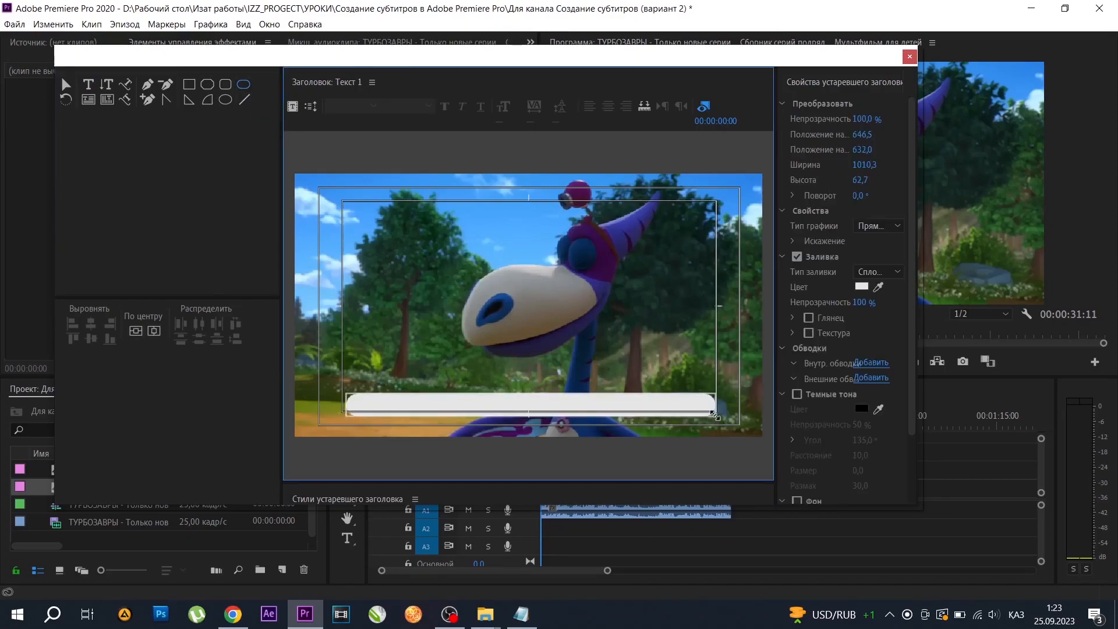
Try centring the bar, and position it just above the frame's bottom edge at about 634.5, 667.3.
drag(635, 411, 635, 427)
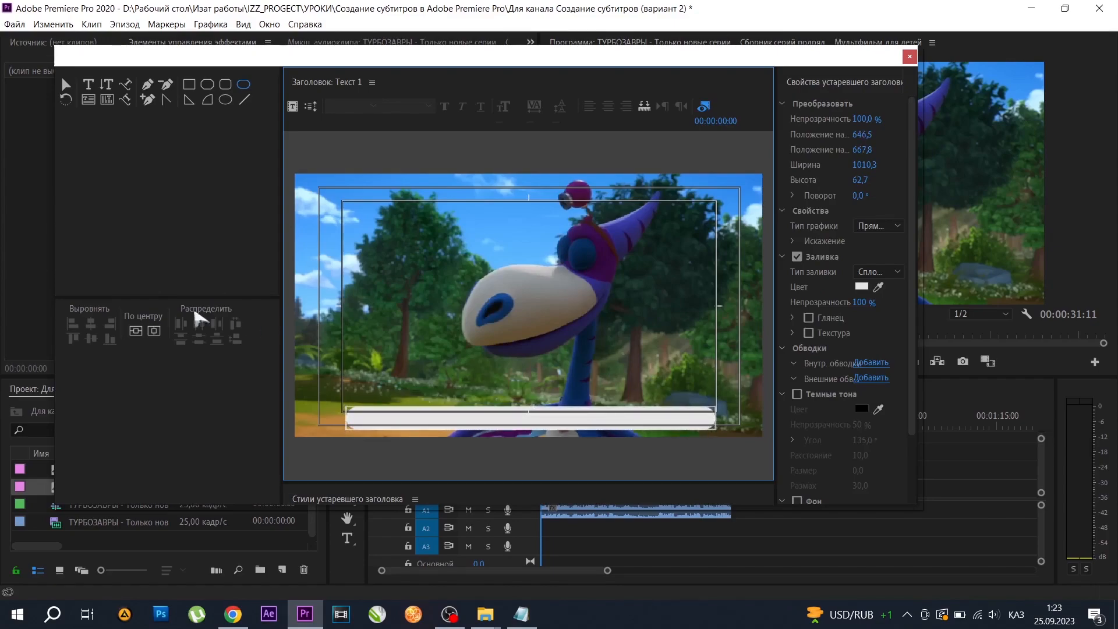
click(135, 331)
click(136, 331)
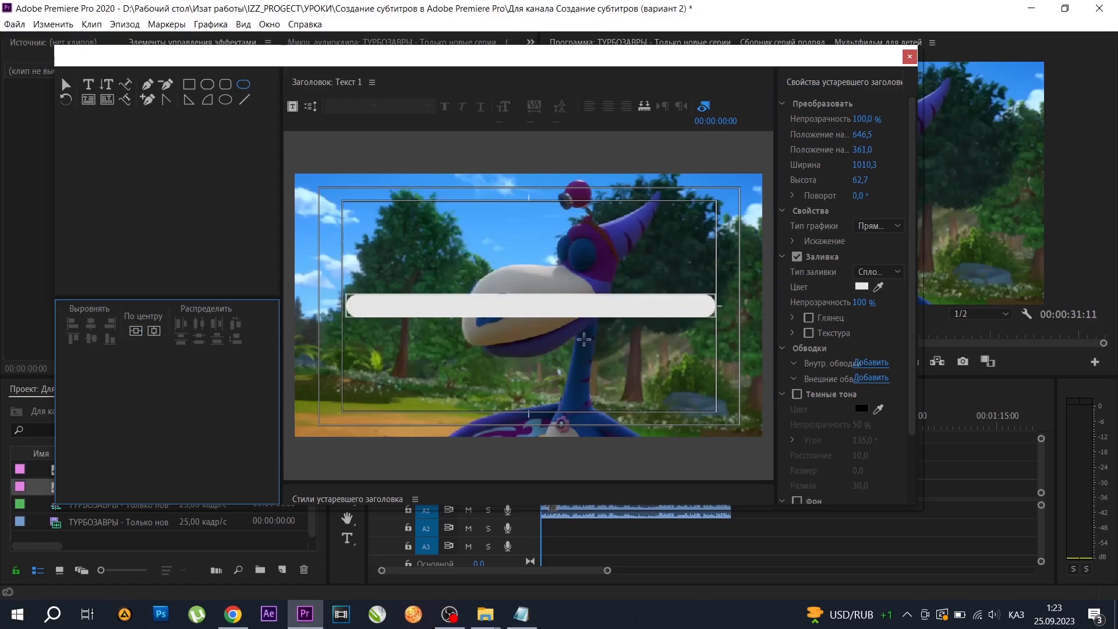
drag(539, 309, 536, 417)
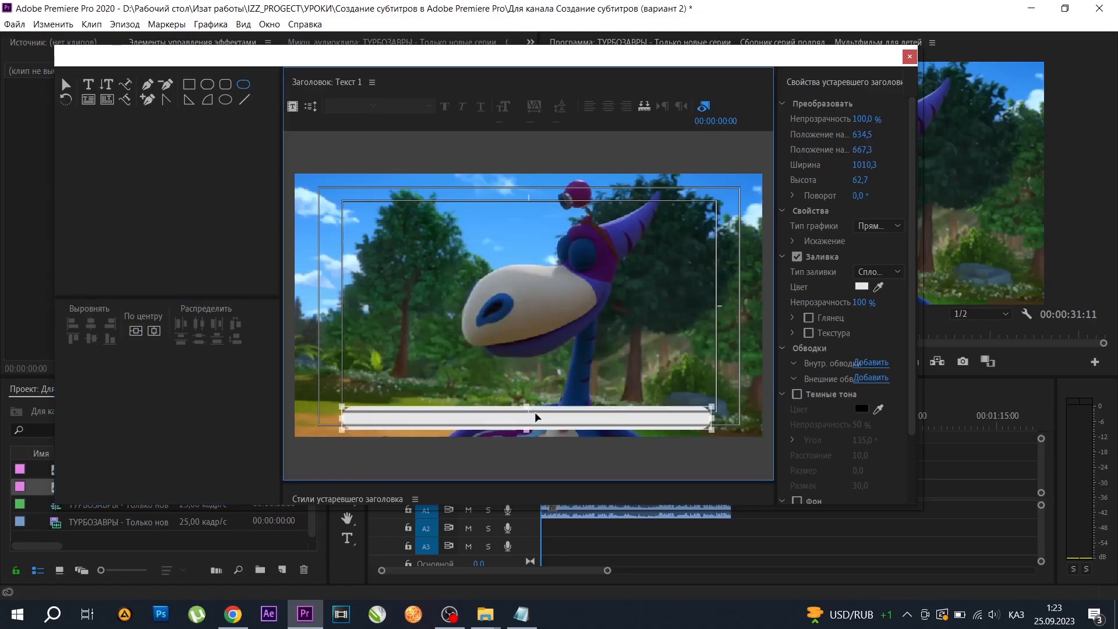
Set the bar's fill colour to near-black 0C0202 and its fill opacity to 95%.
click(865, 412)
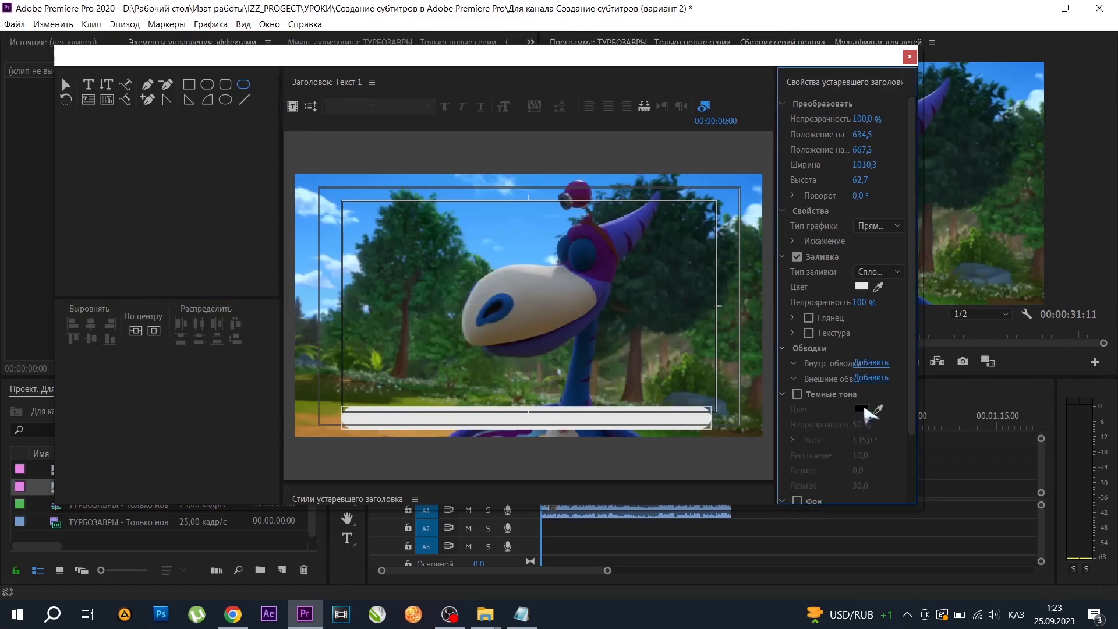
click(559, 423)
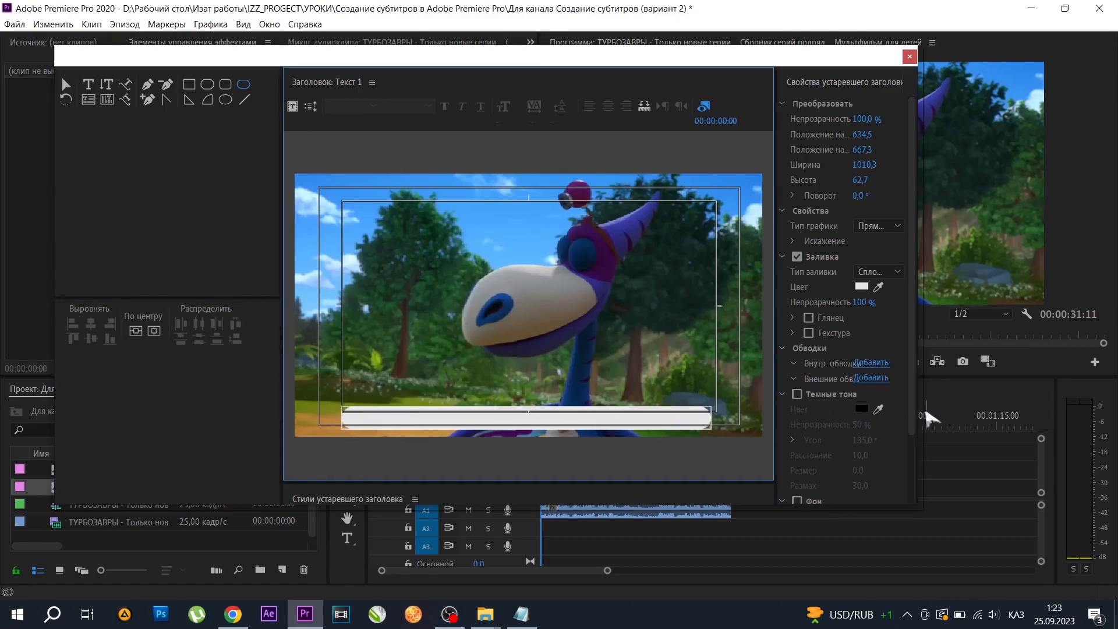
click(911, 411)
scroll(911, 431, down, 3)
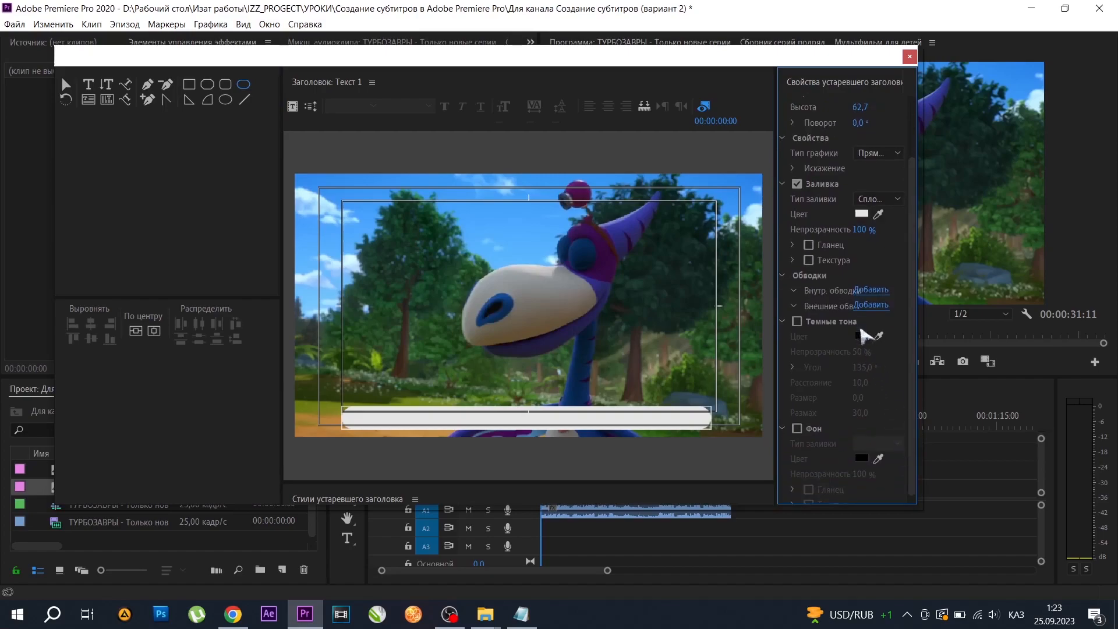
click(863, 214)
drag(527, 234, 533, 222)
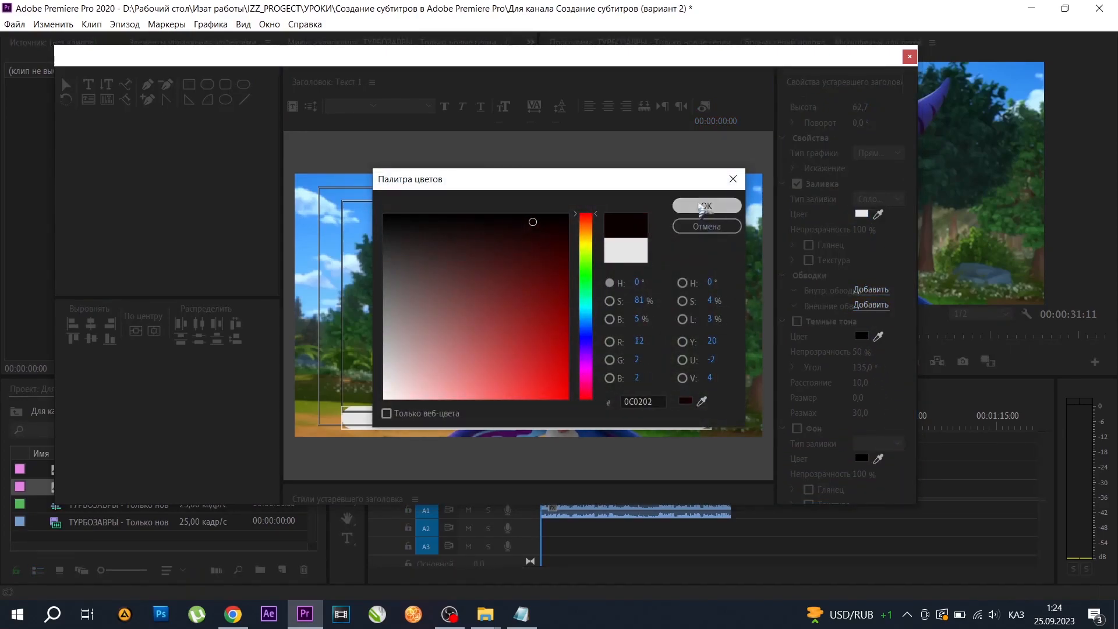
click(702, 208)
click(860, 230)
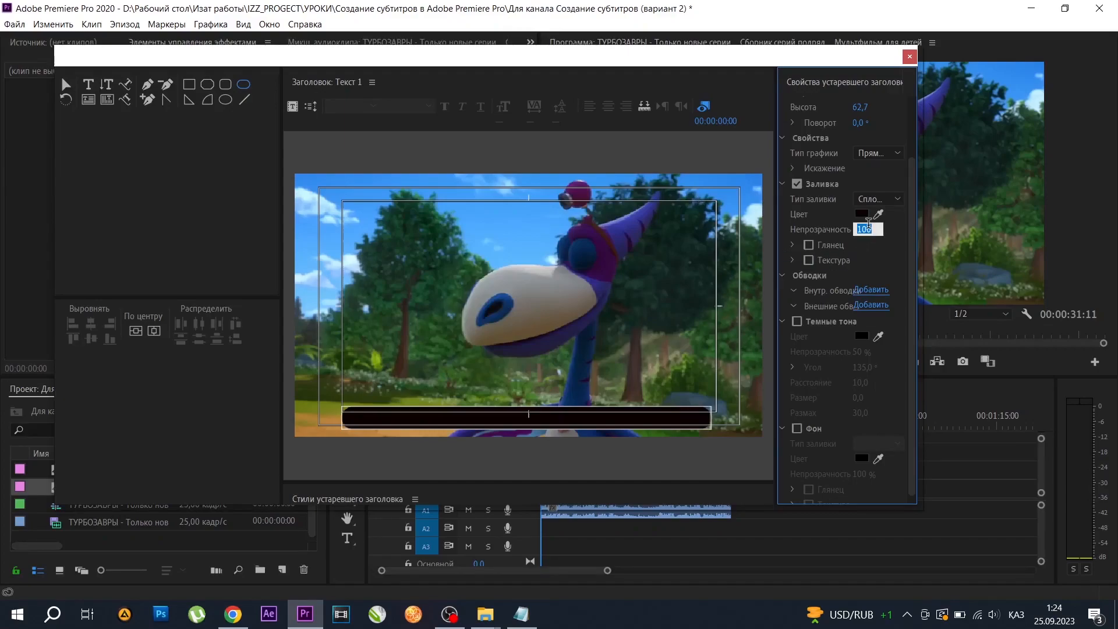
text(95)
key(Return)
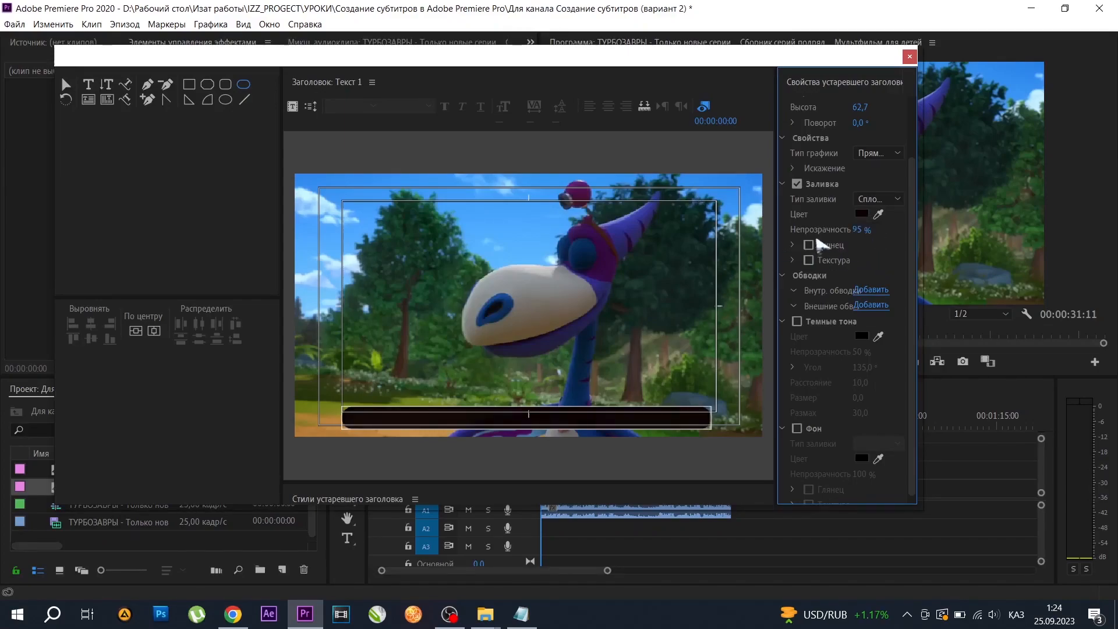
Widen the title properties area, narrow the tools area to enlarge the canvas, and close the title editor.
drag(774, 241, 712, 250)
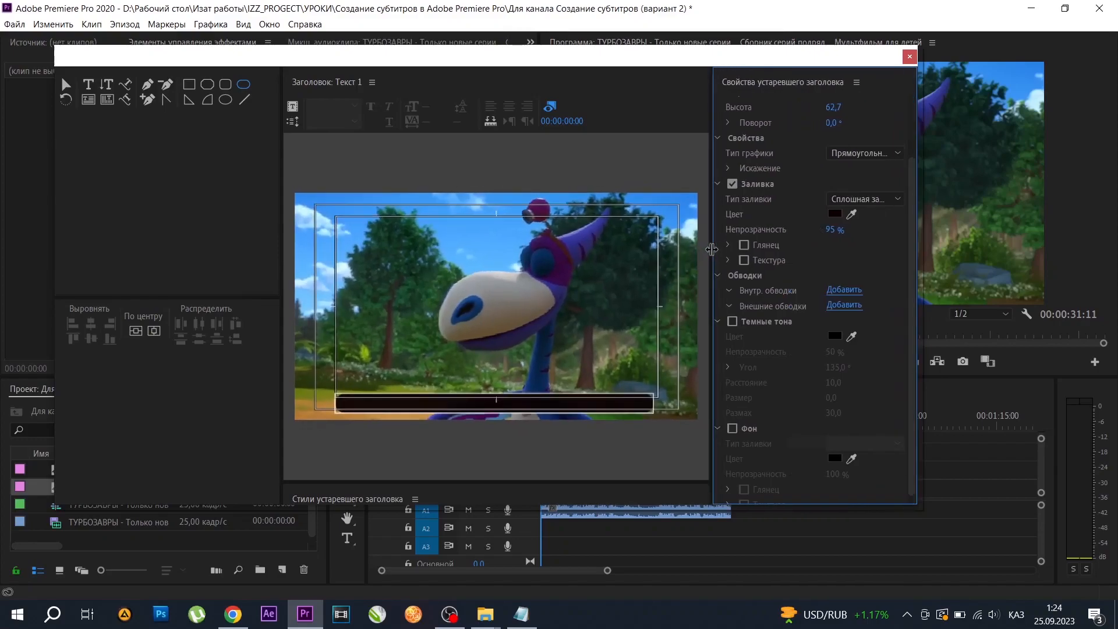
drag(285, 170, 250, 184)
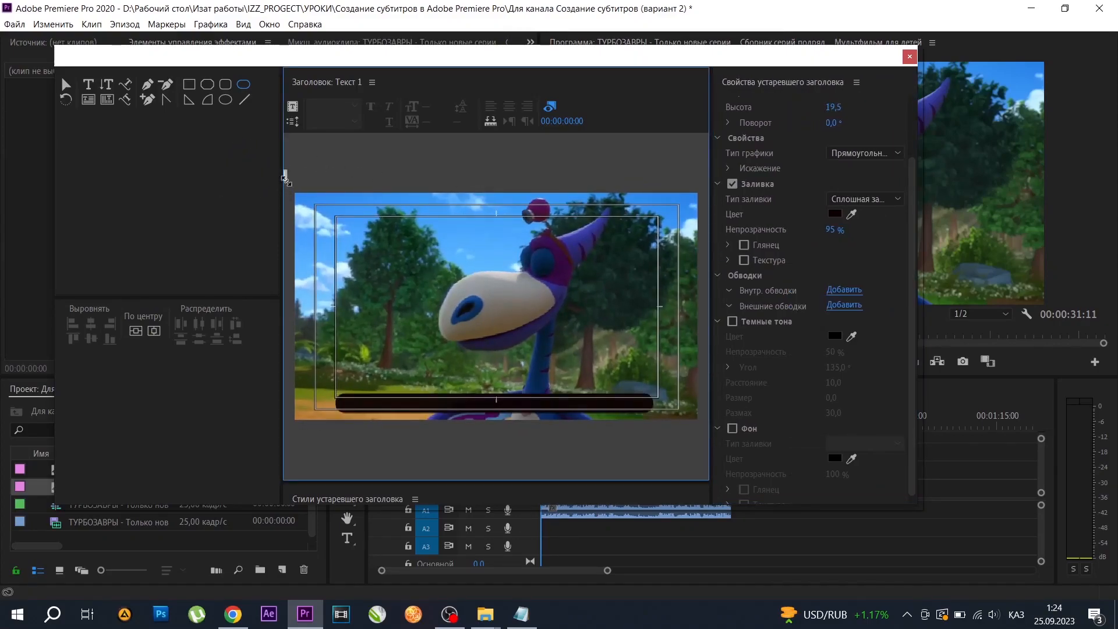
click(65, 84)
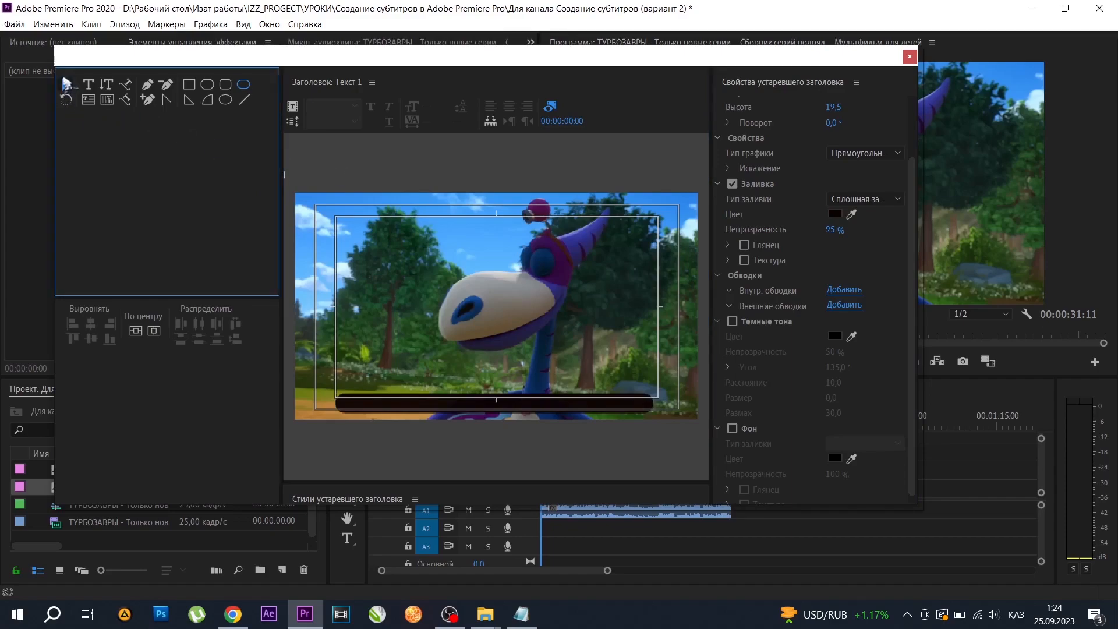
drag(283, 199, 204, 205)
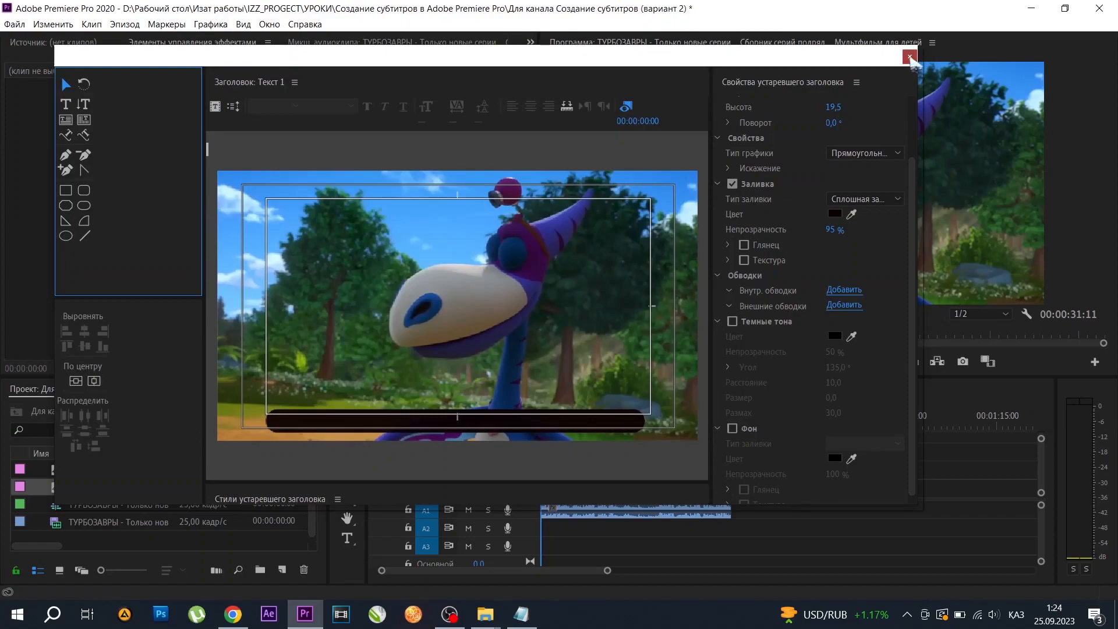
click(910, 58)
Delete the old "Текст" title from the project and place "Текст 1" on track V2 above the cartoon clip.
click(86, 471)
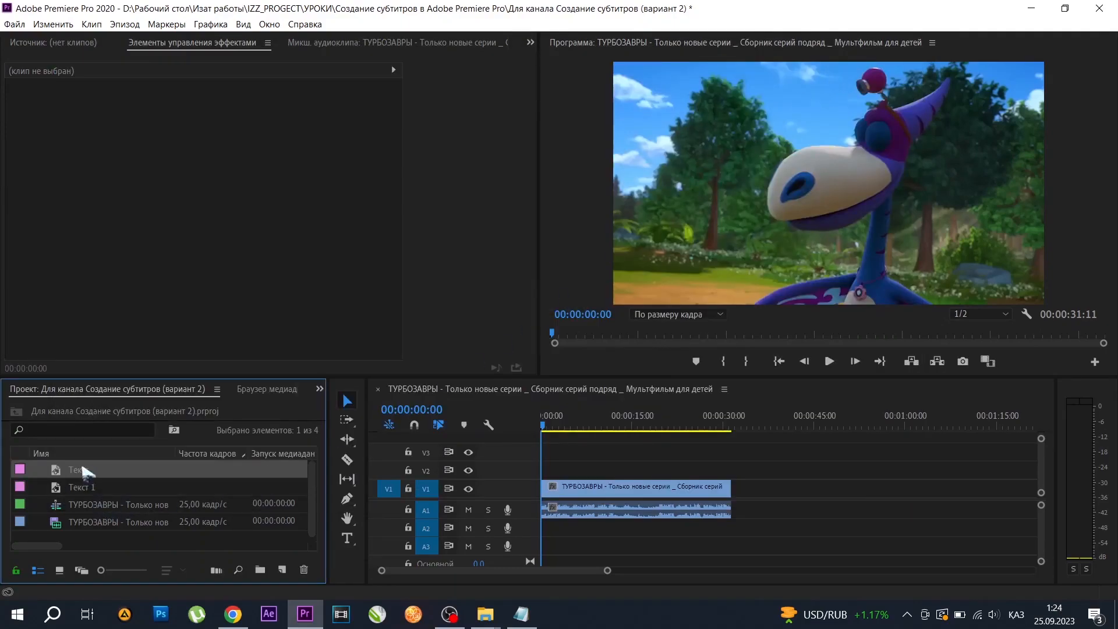
key(Delete)
drag(82, 475, 730, 469)
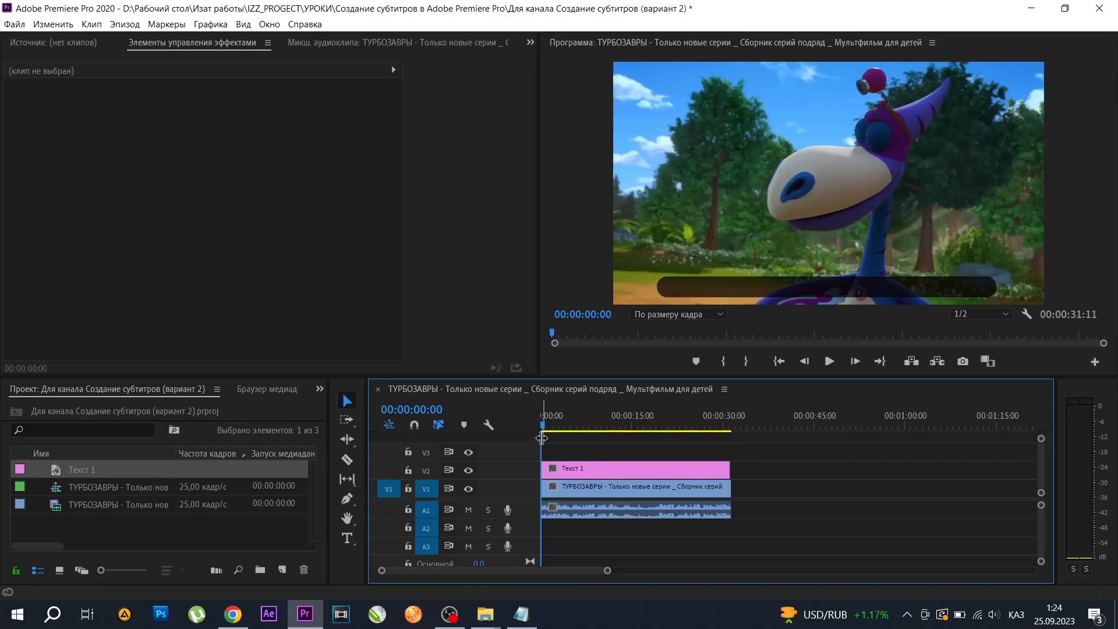
Extend the "Текст 1" clip to the exact end of the cartoon clip and return the playhead to the start.
drag(548, 432, 734, 429)
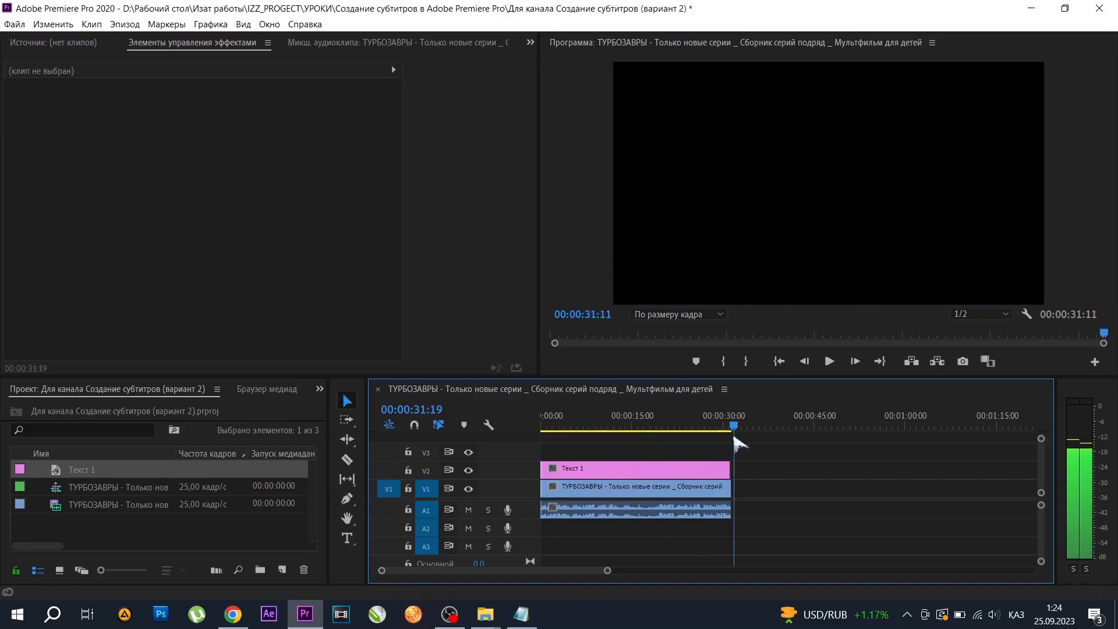
drag(607, 570, 441, 570)
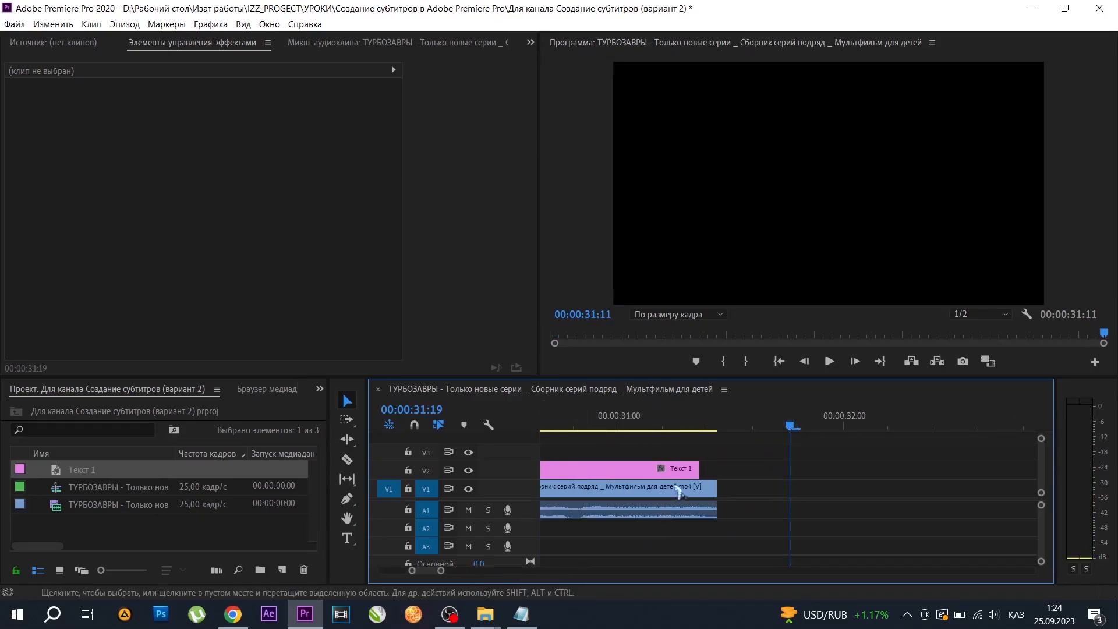
drag(693, 468, 717, 468)
click(779, 362)
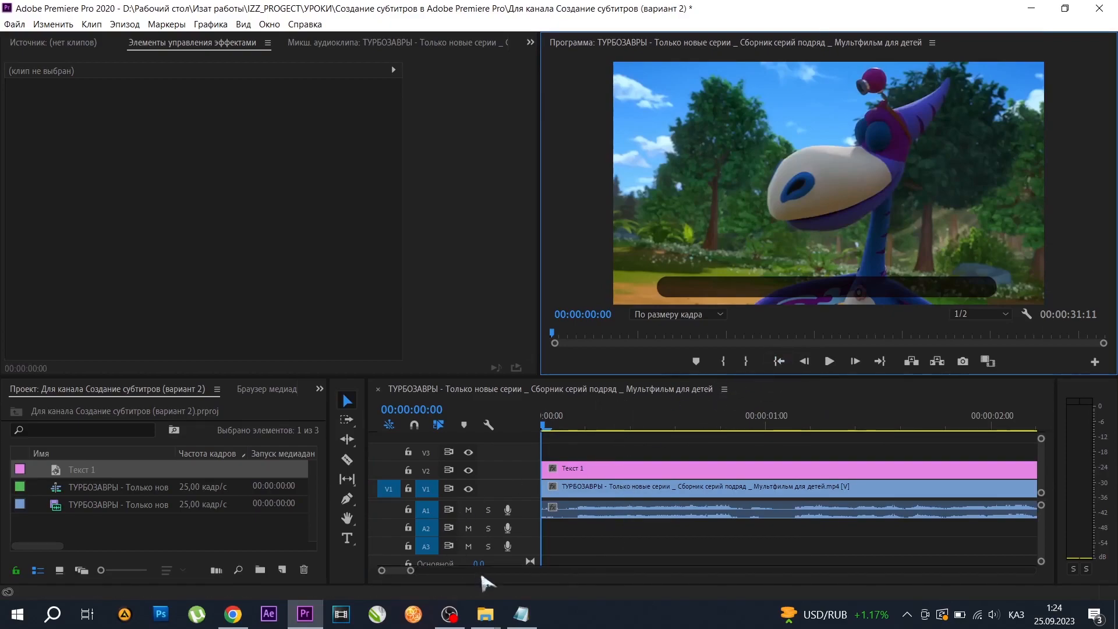
Create a second legacy title named "Текст 2" with the default video settings.
click(17, 24)
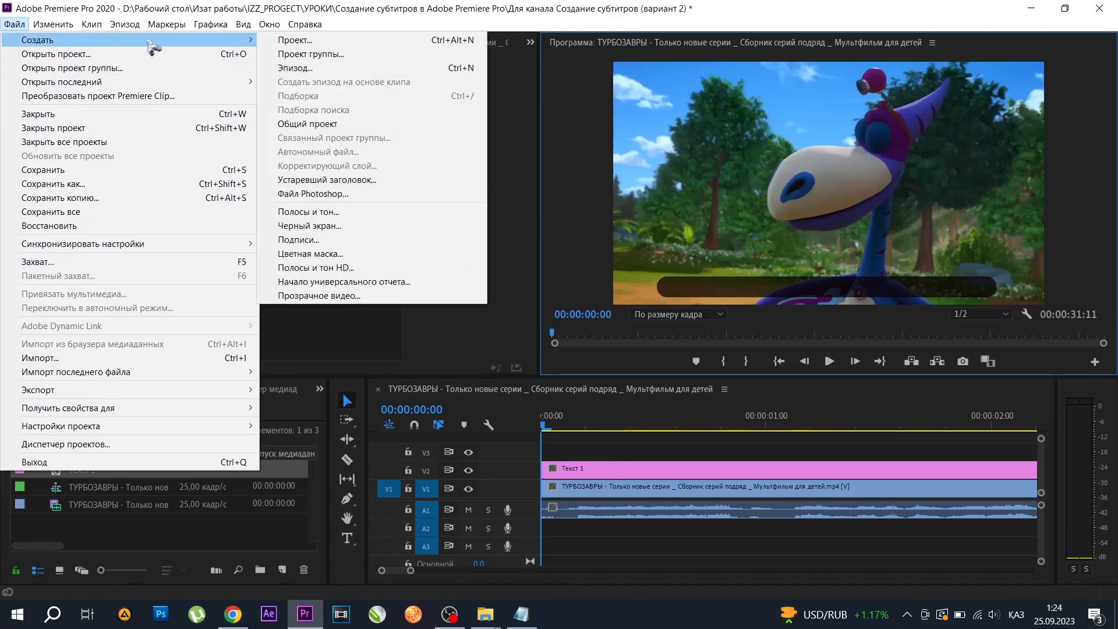
mouse_move(238, 39)
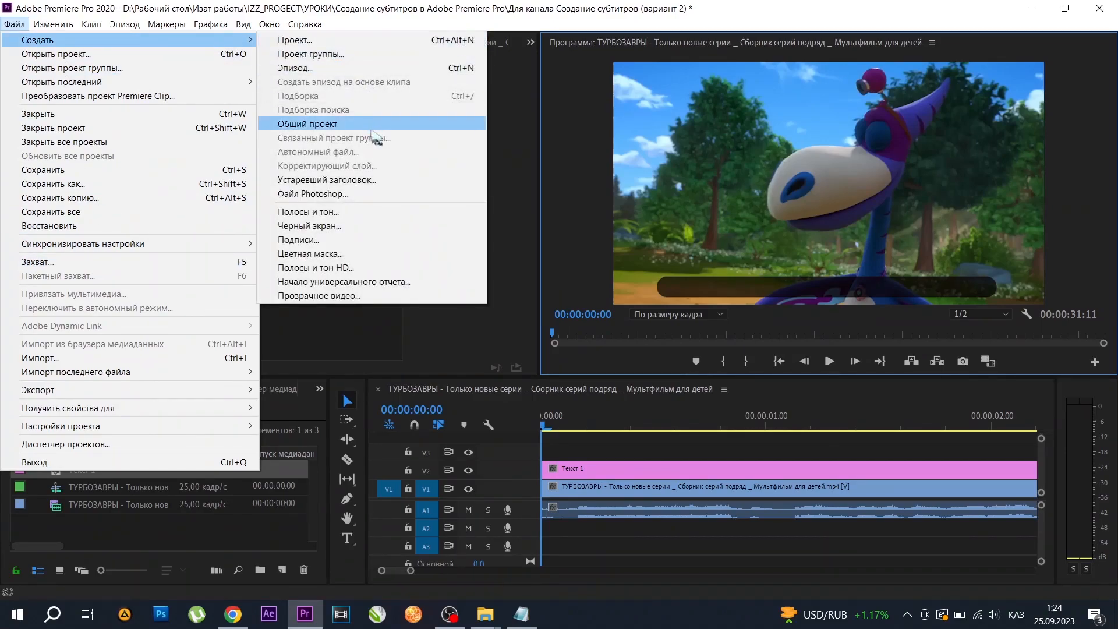
click(360, 185)
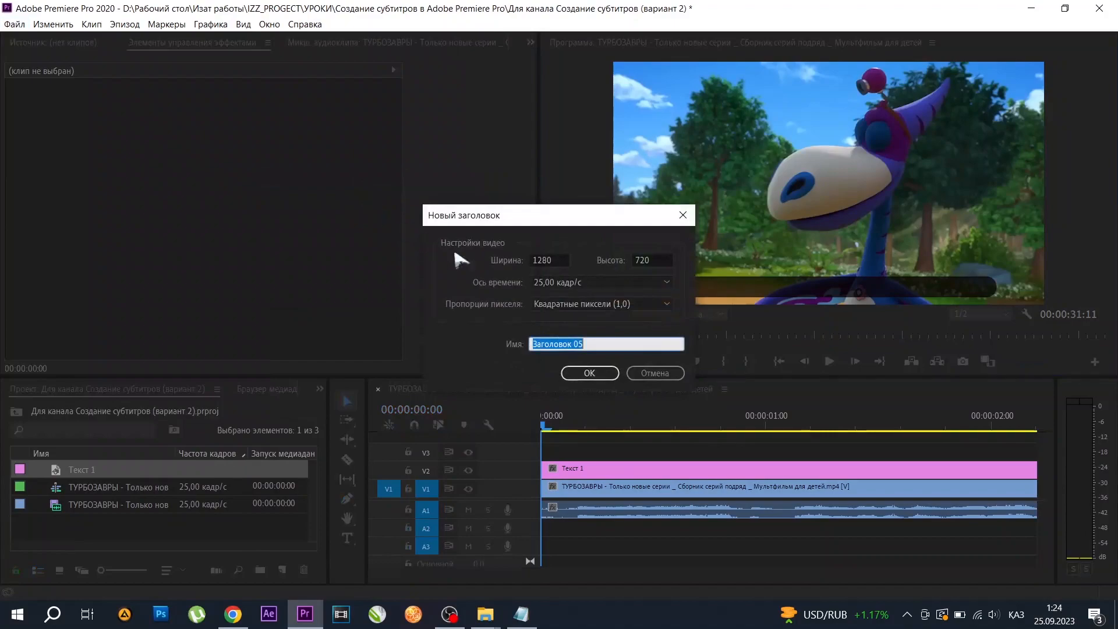
click(587, 344)
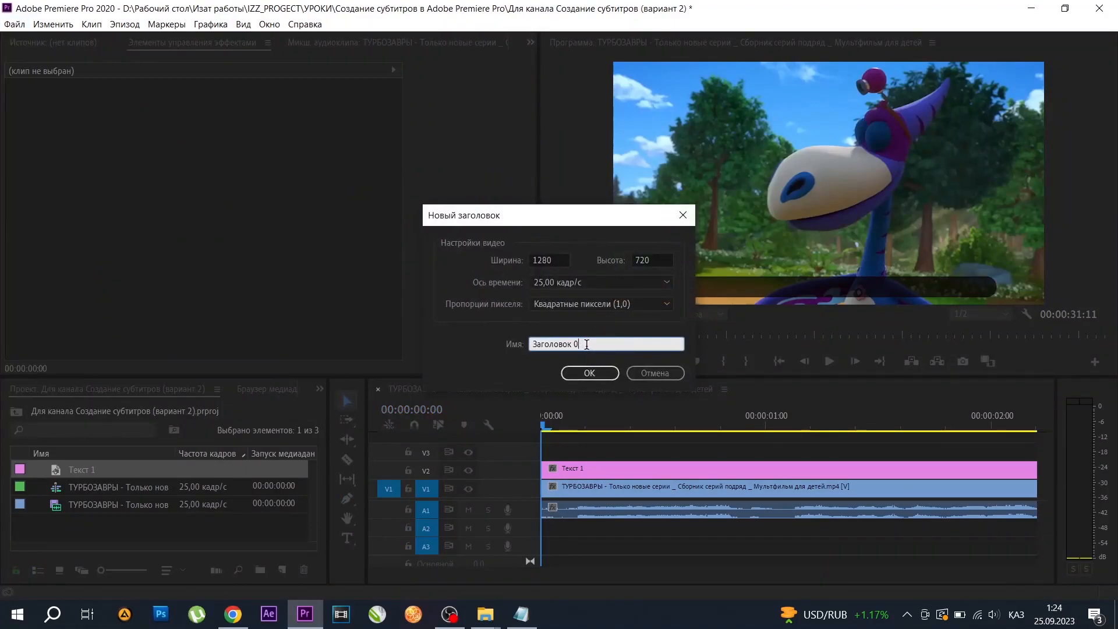
key(BackSpace)
text(Текст 2)
click(590, 372)
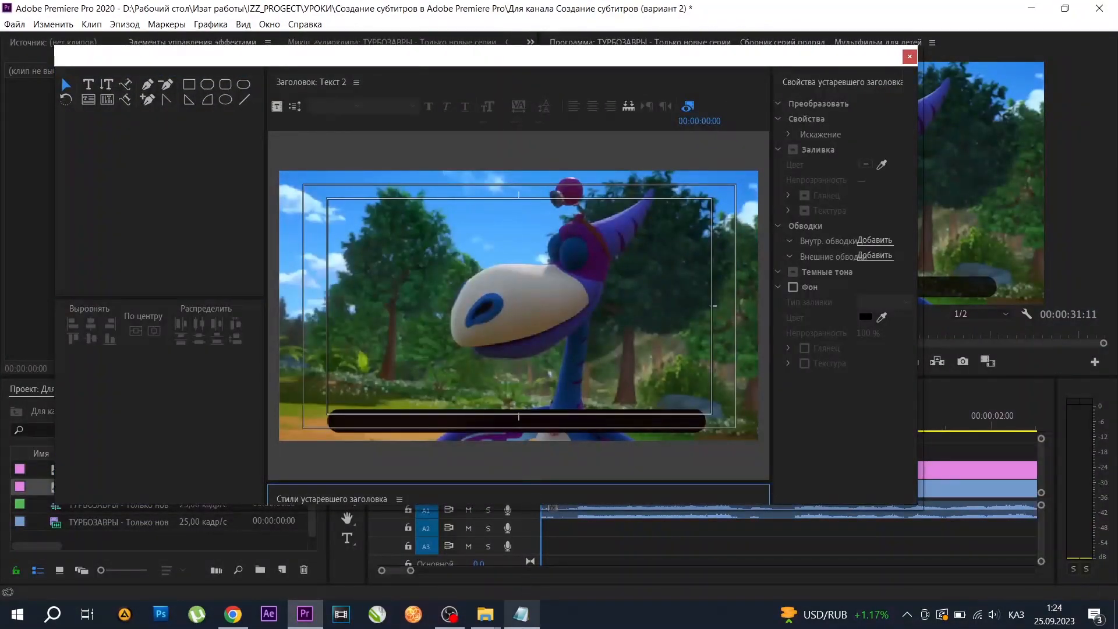
Copy the line "Вот им будет интересно" from the open text file and paste it as text over the dark bar in "Текст 2".
click(521, 614)
drag(192, 292, 63, 290)
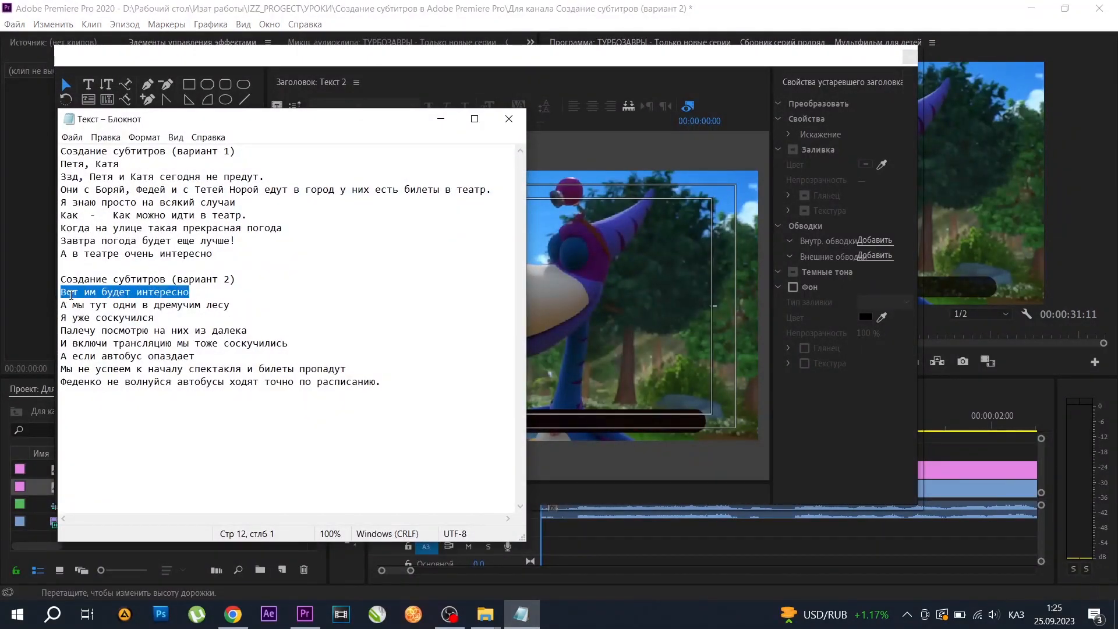
click(431, 96)
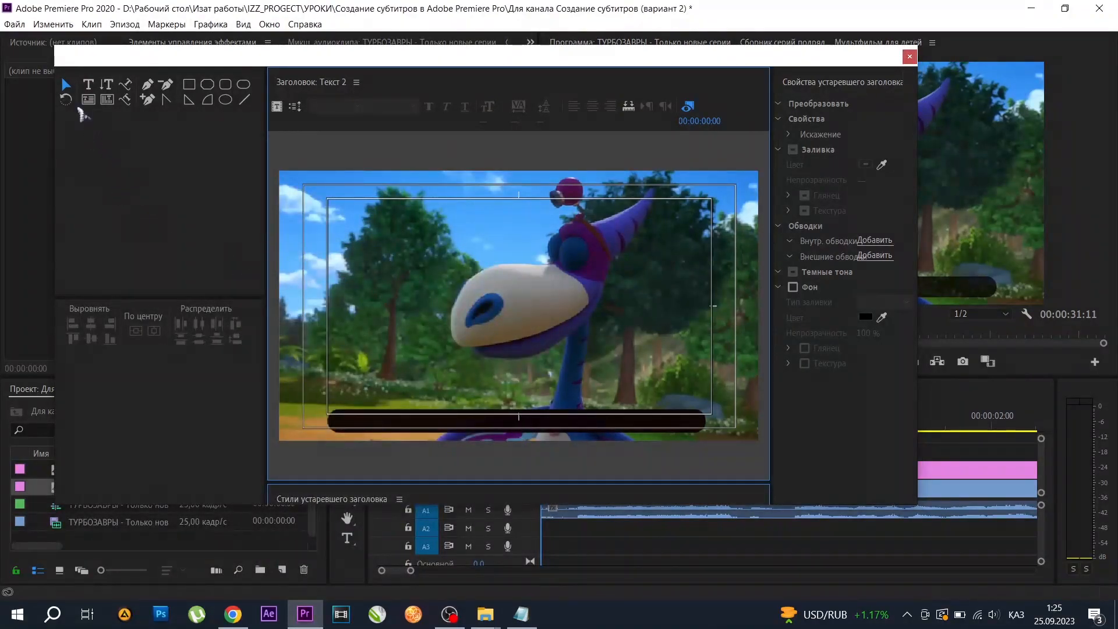
click(88, 85)
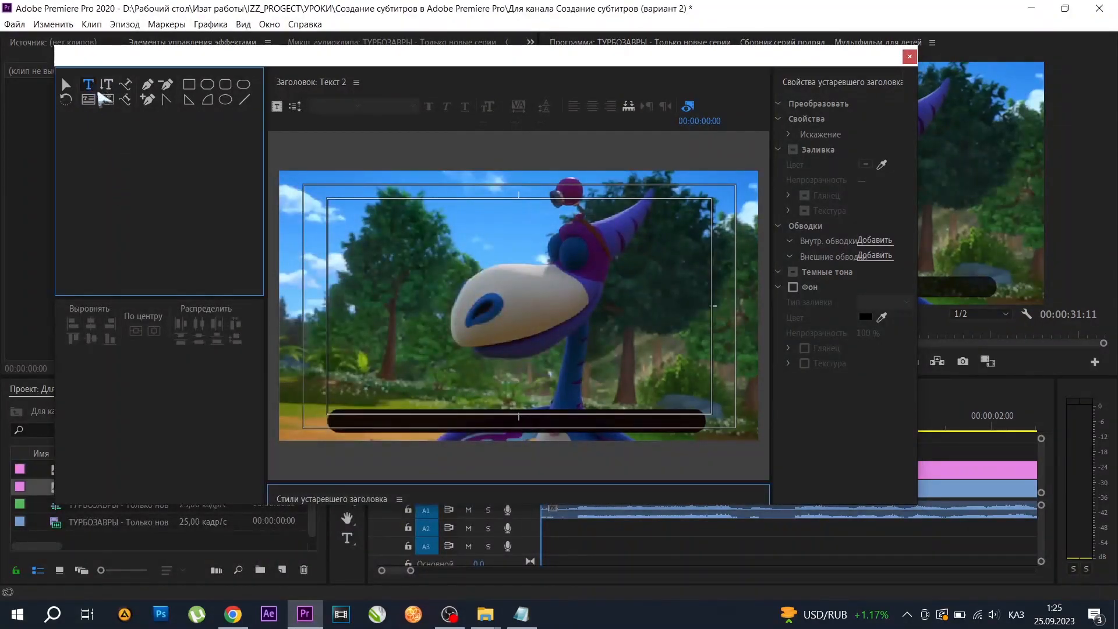
click(518, 421)
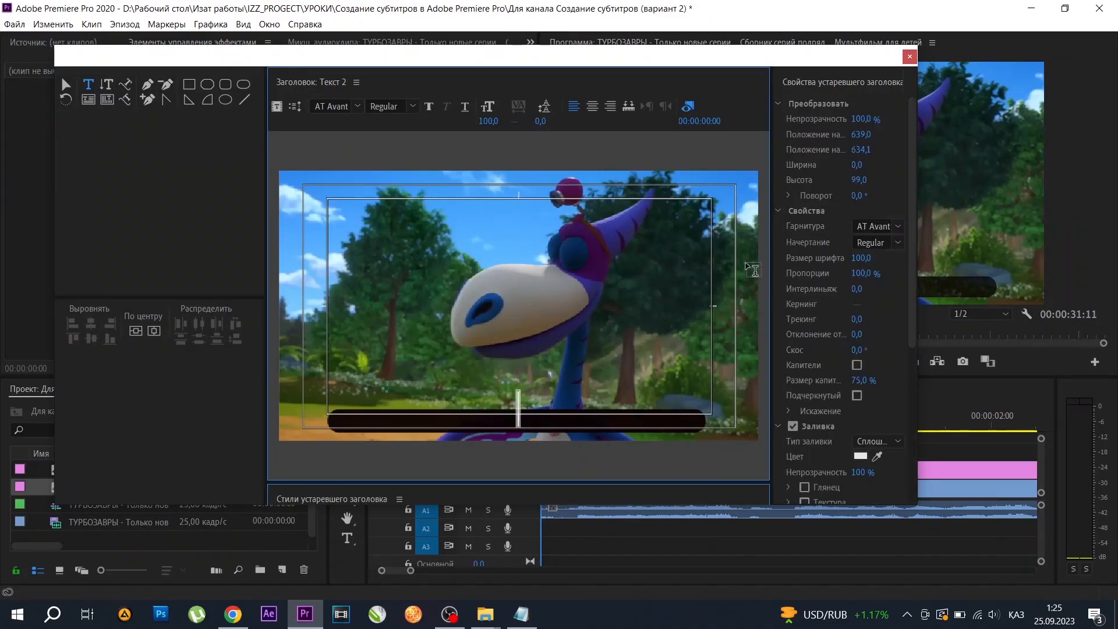
key(ctrl+v)
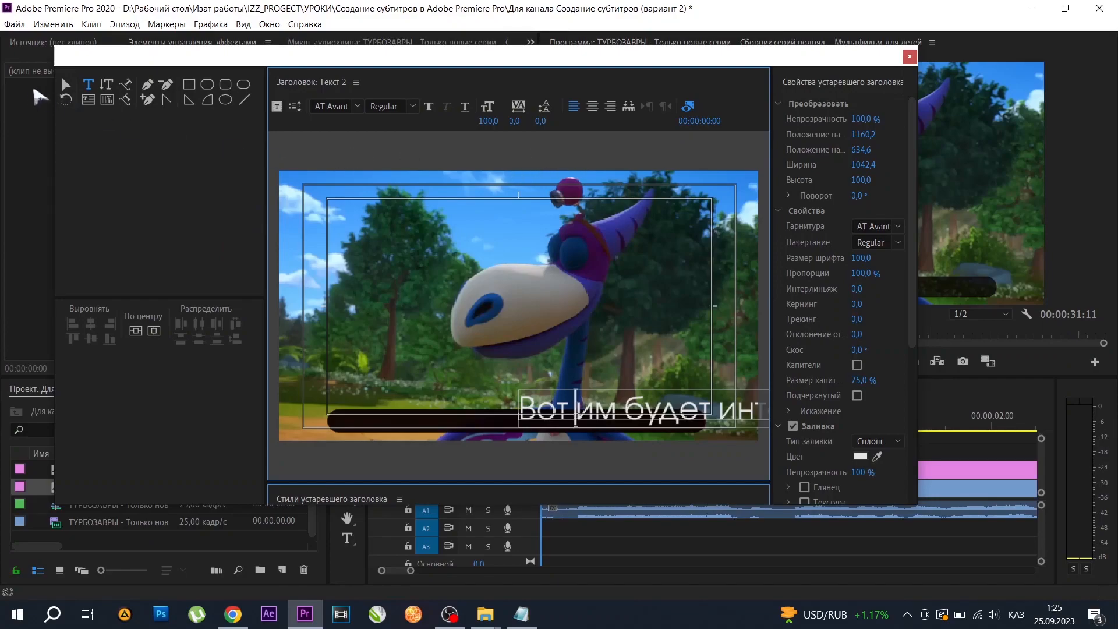
Move the pasted line back over the dark bar and delete the stray "V" at its end.
click(65, 86)
drag(552, 406, 360, 425)
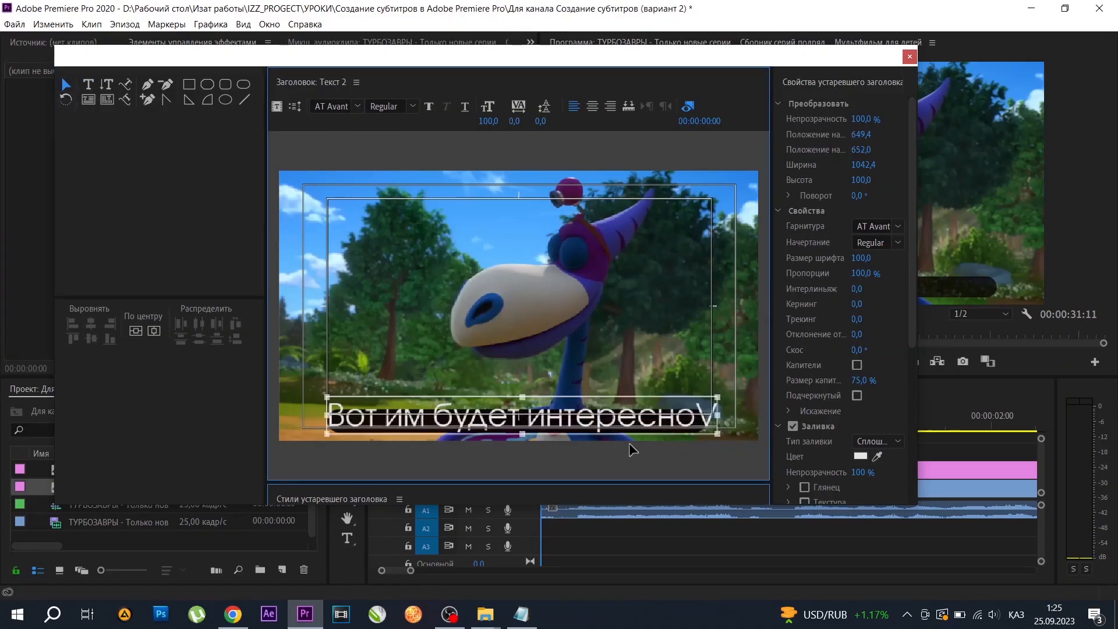
double_click(693, 421)
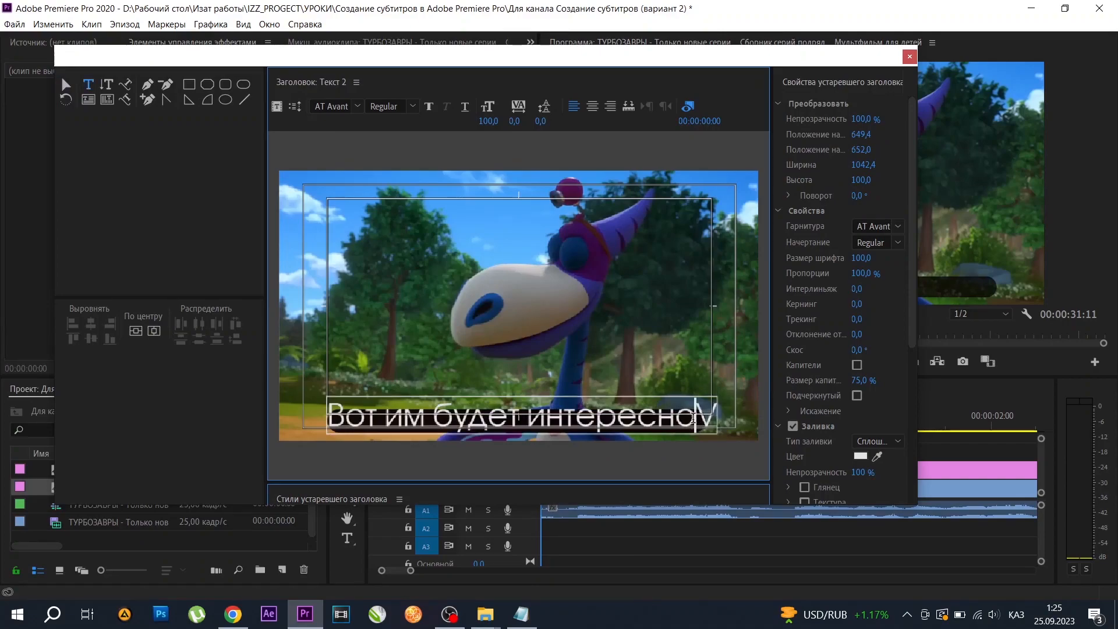
key(Delete)
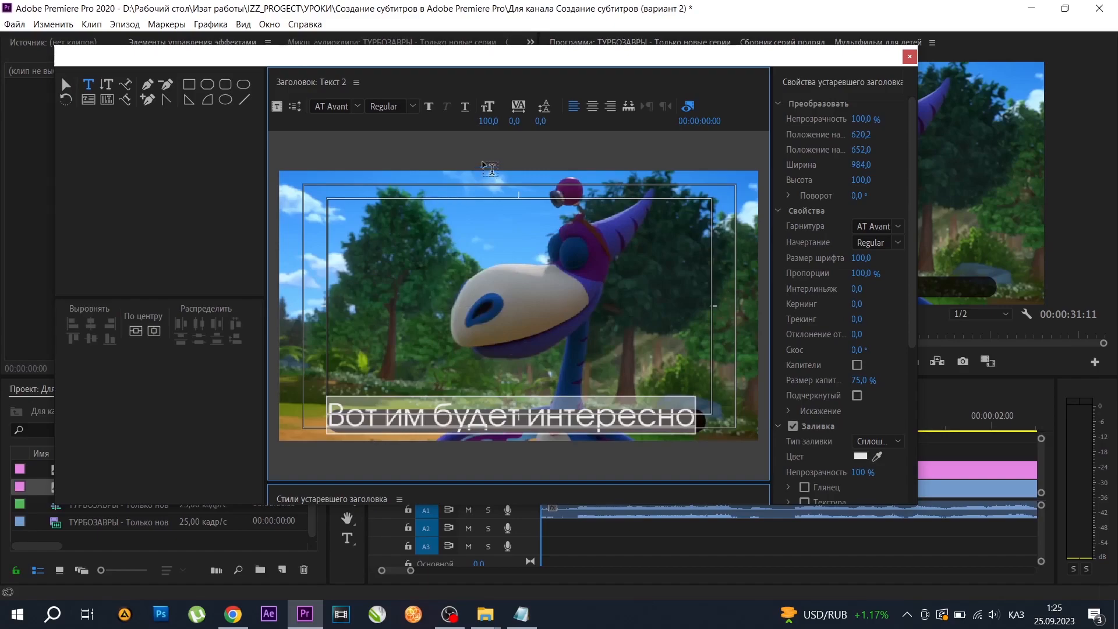
Try the AsylbekM09Handel.kz, Bedrock.kz and Baltica KZ fonts on the subtitle line.
click(358, 106)
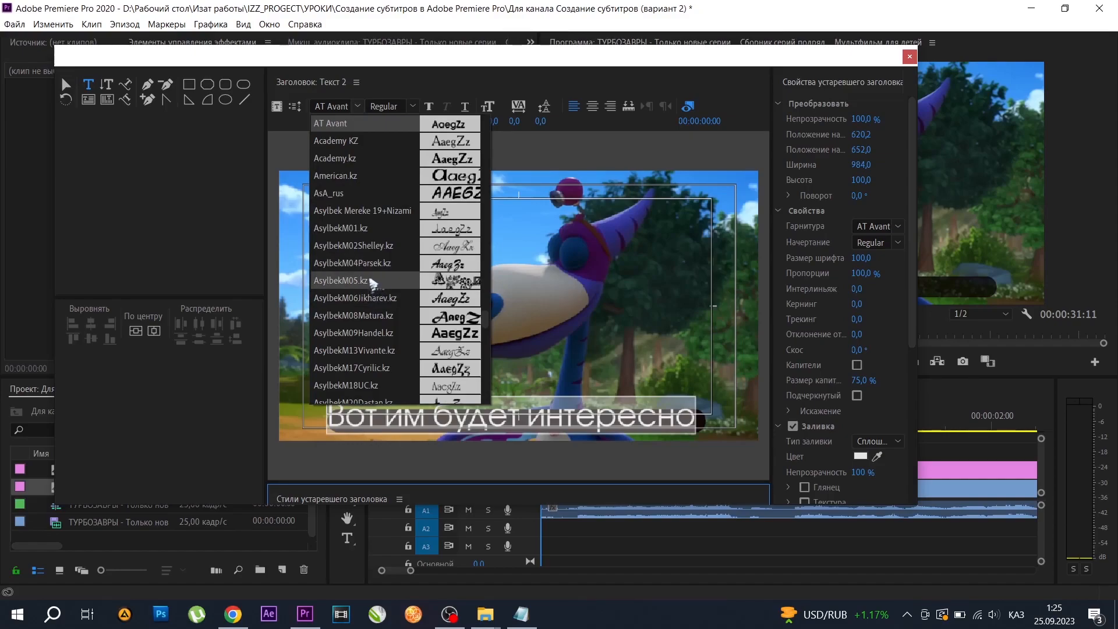
click(367, 333)
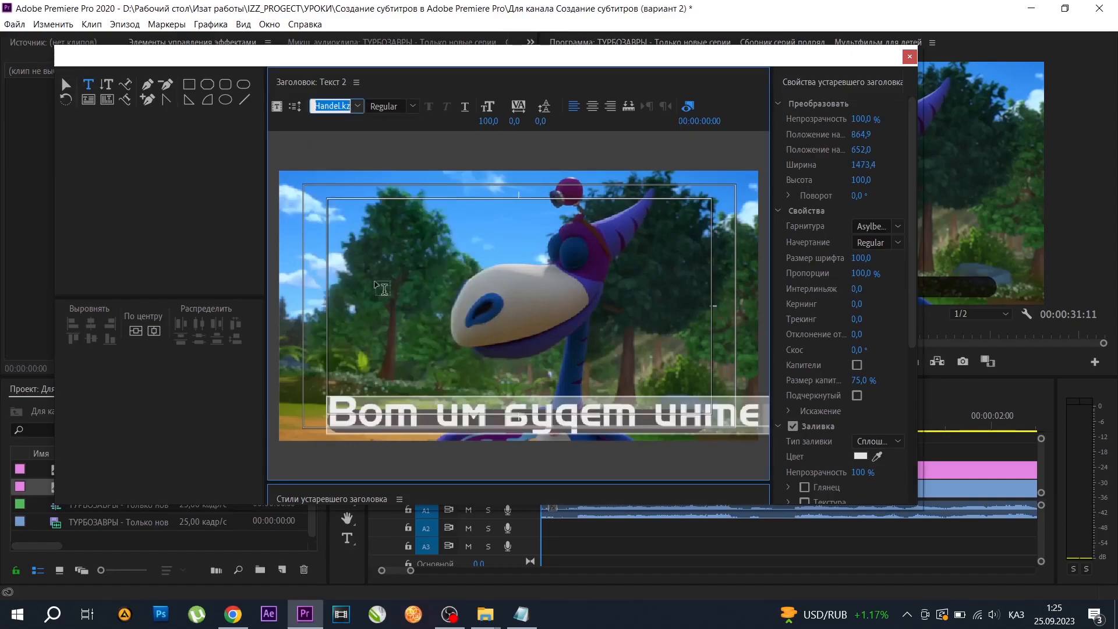
click(359, 106)
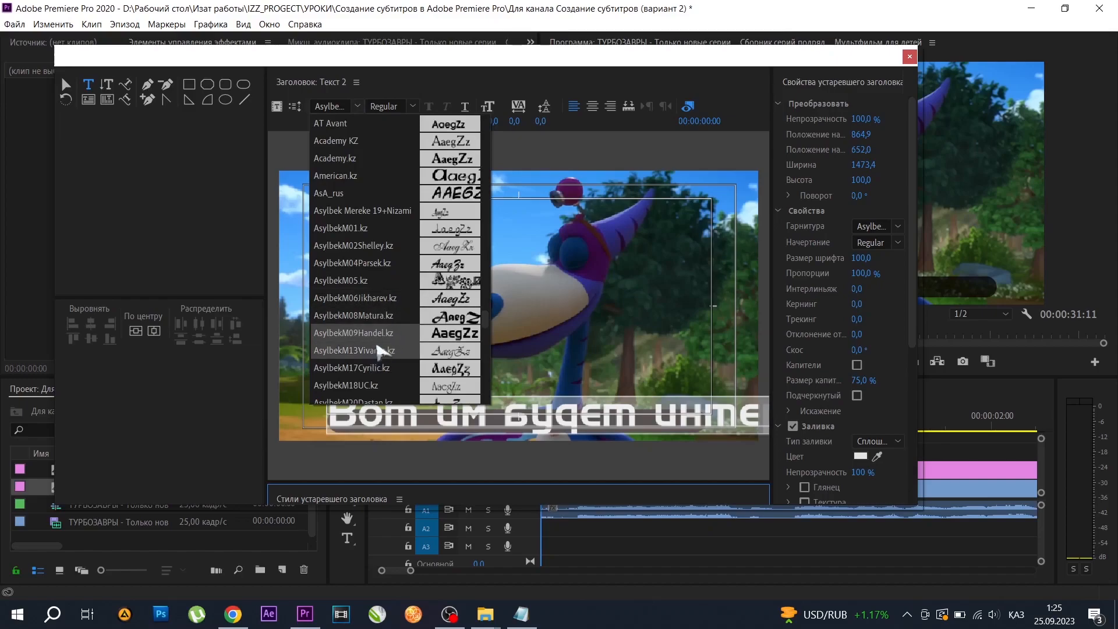
scroll(378, 349, down, 3)
scroll(385, 333, down, 2)
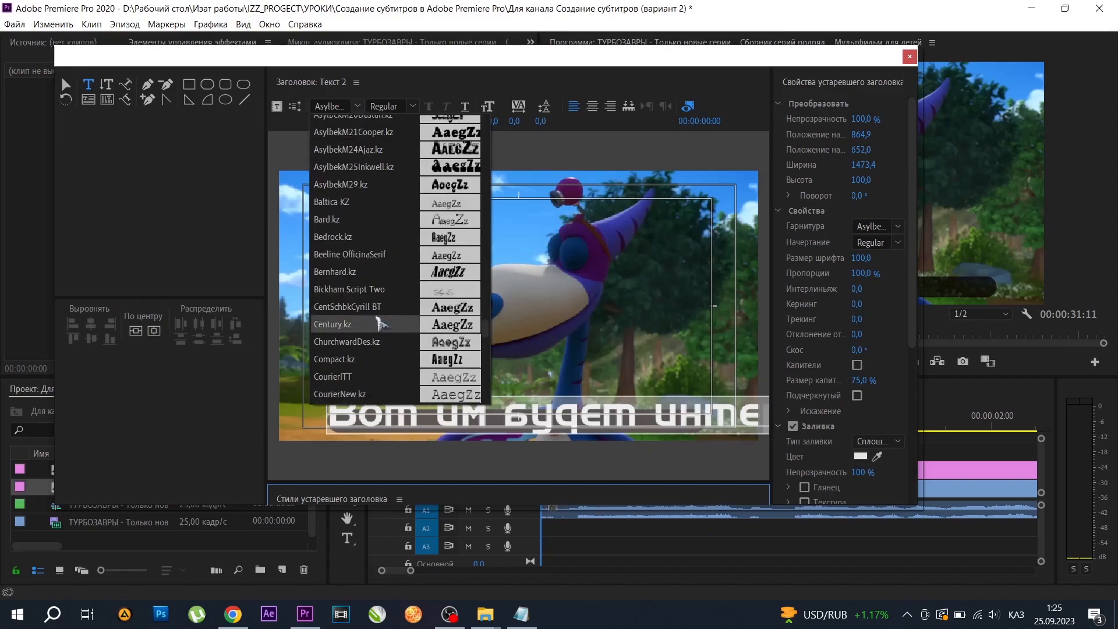
click(364, 241)
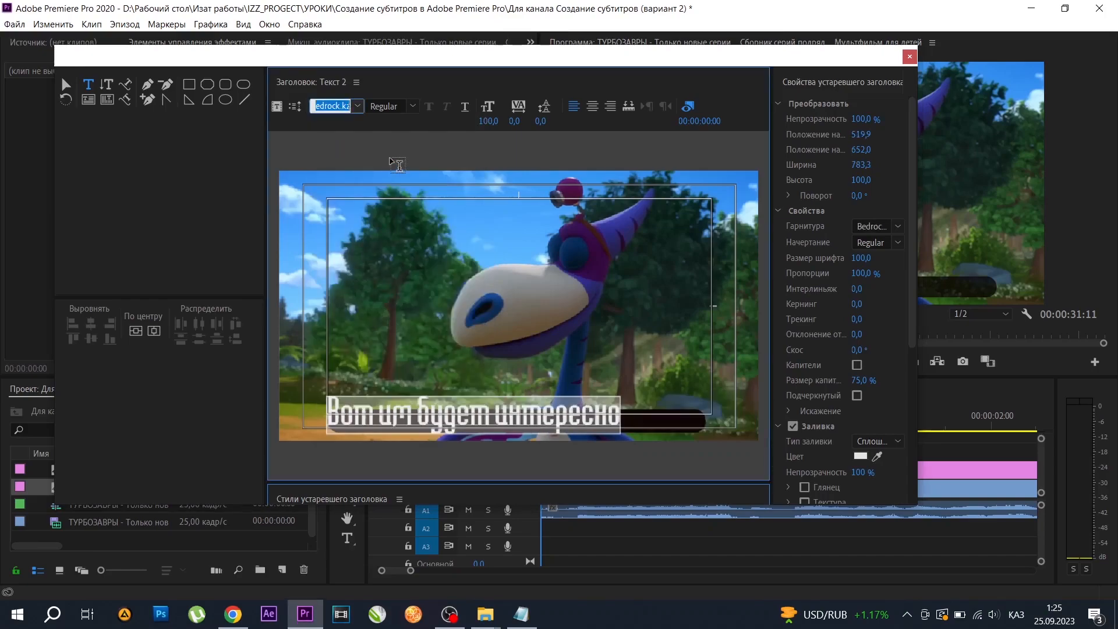
click(358, 106)
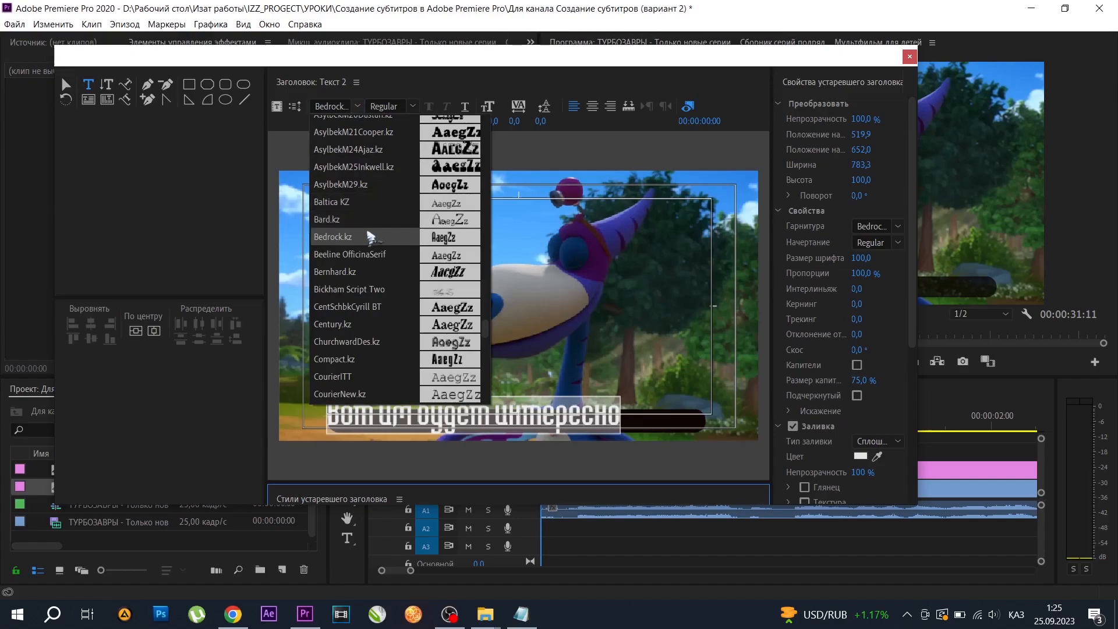
click(368, 203)
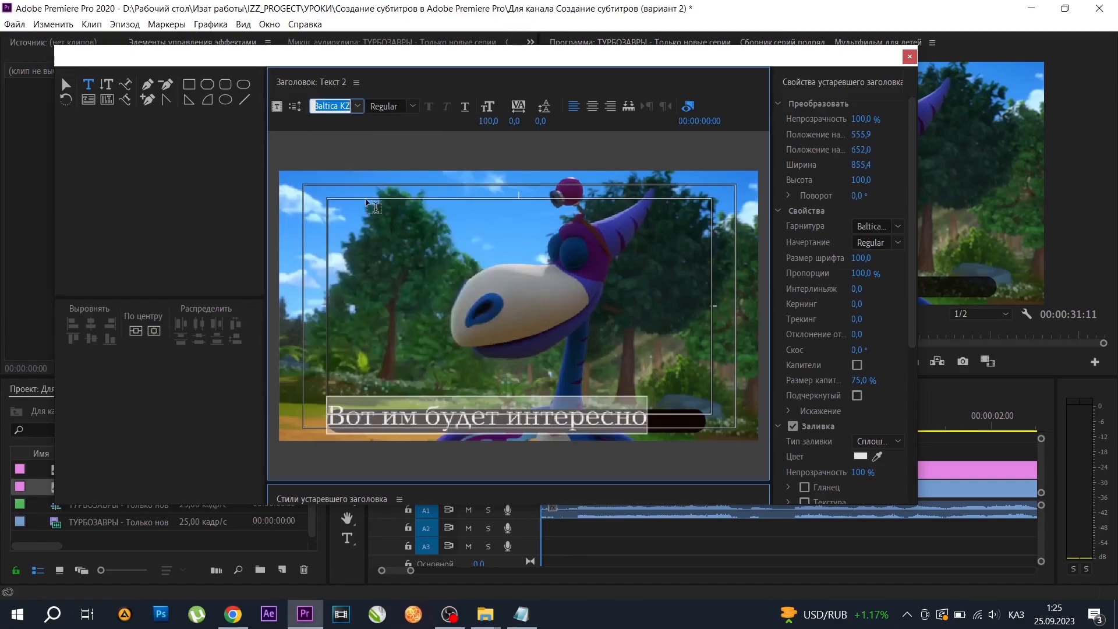
click(357, 106)
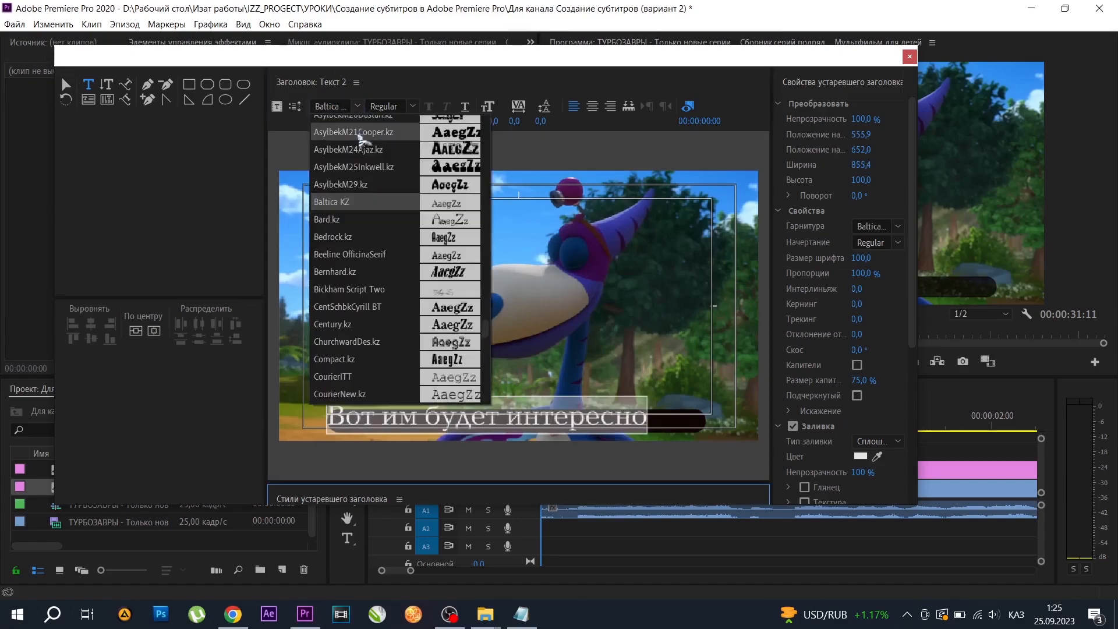
click(351, 238)
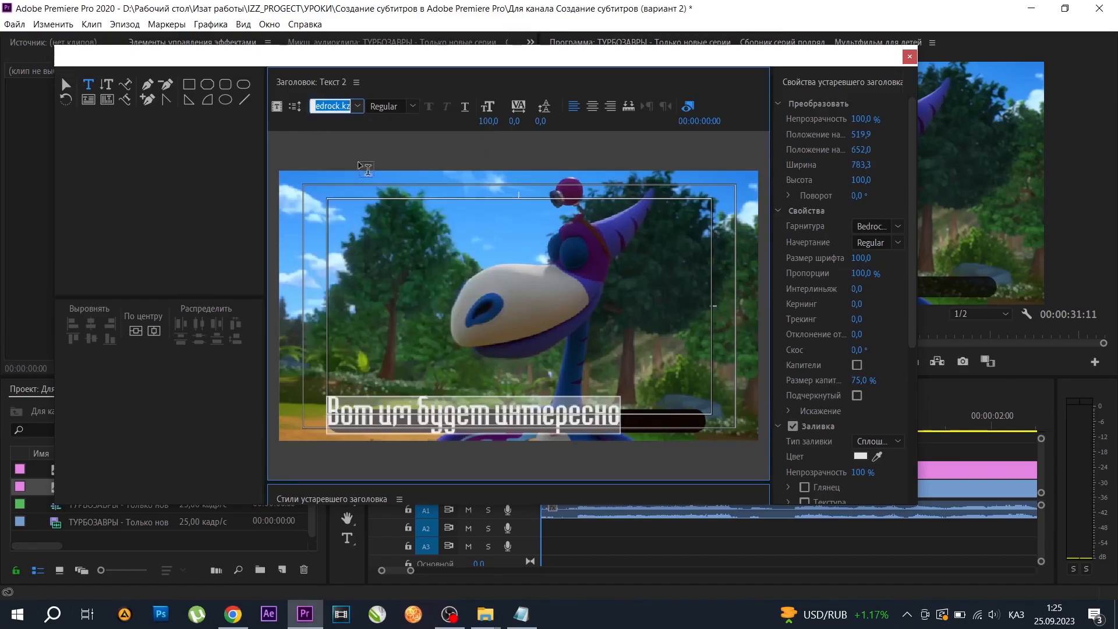
click(357, 108)
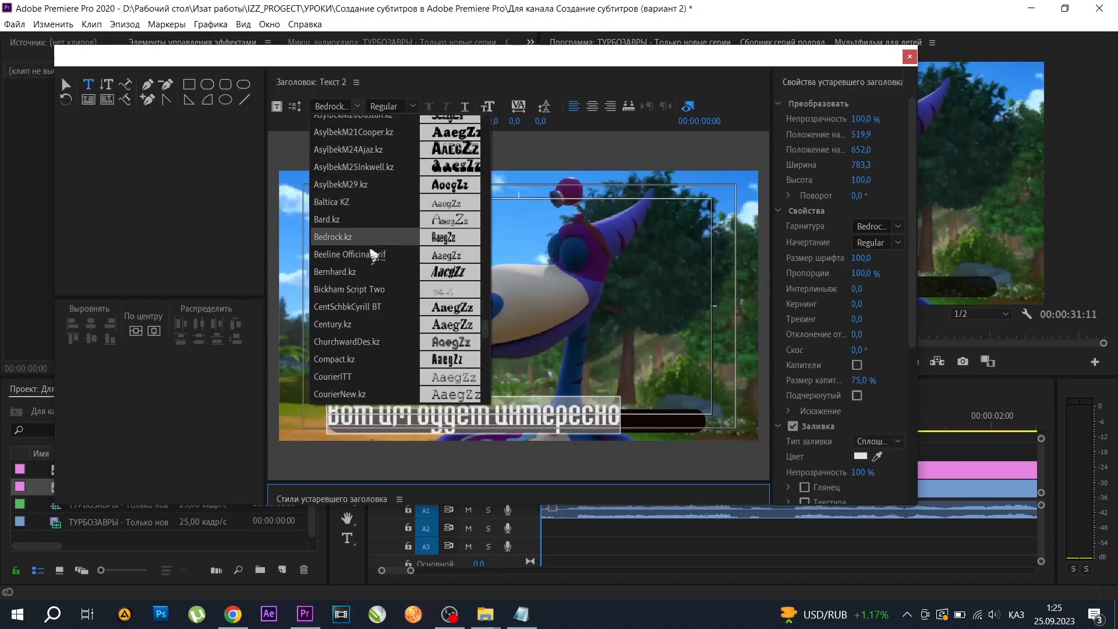
click(370, 204)
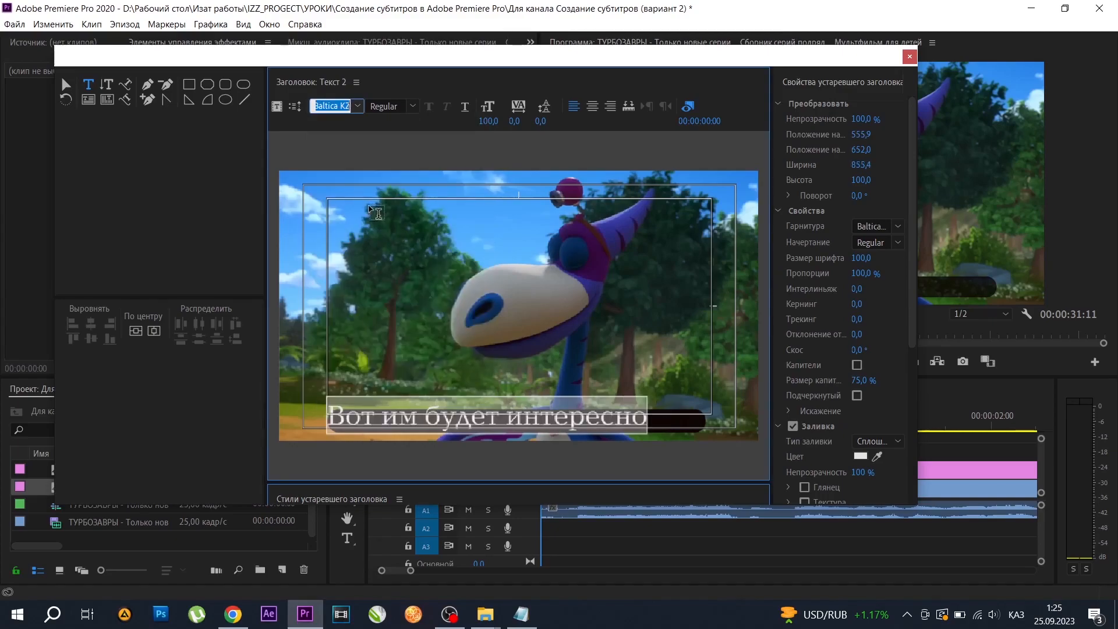
Change the subtitle line's font to Century.kz.
click(361, 108)
scroll(393, 278, down, 2)
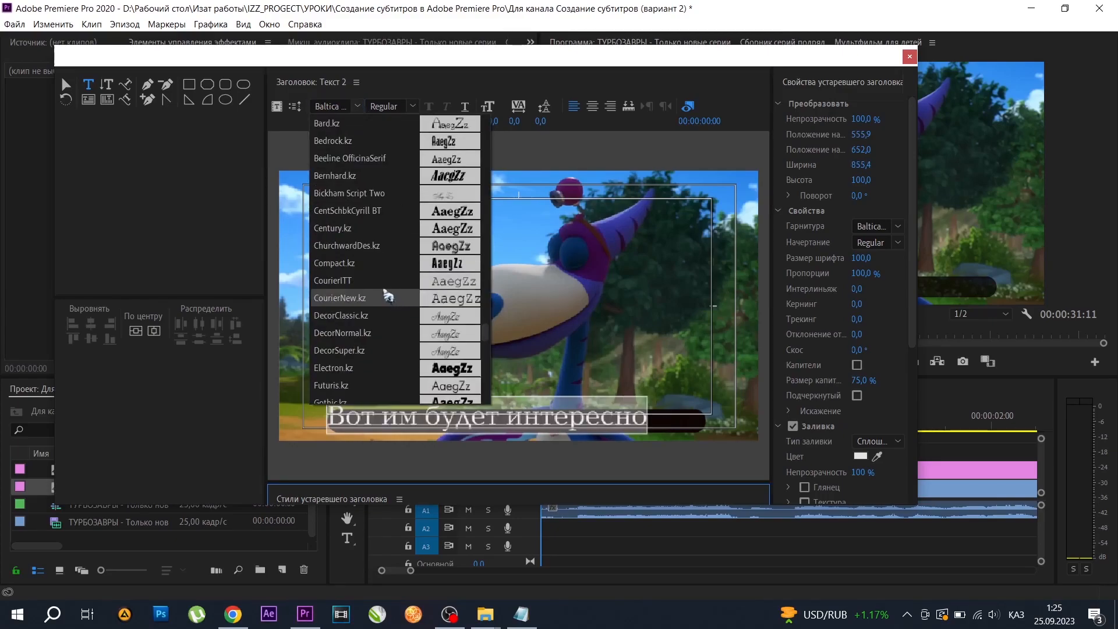
click(382, 230)
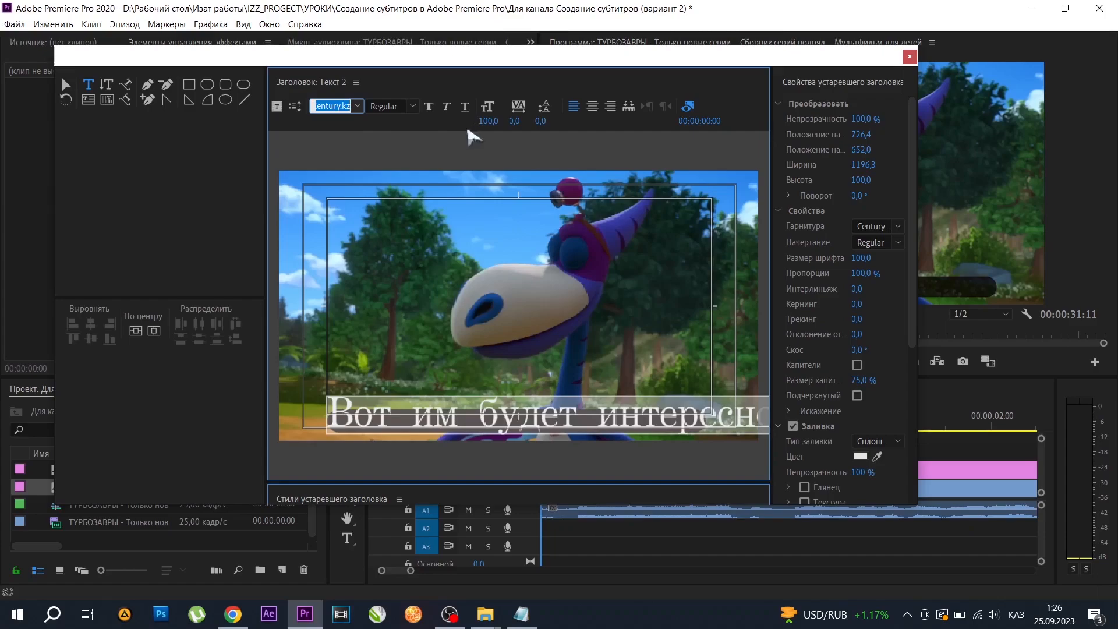
Try font size 40, set the subtitle line to size 50, and move it inside the dark bar near its middle.
click(488, 121)
text(40)
key(Return)
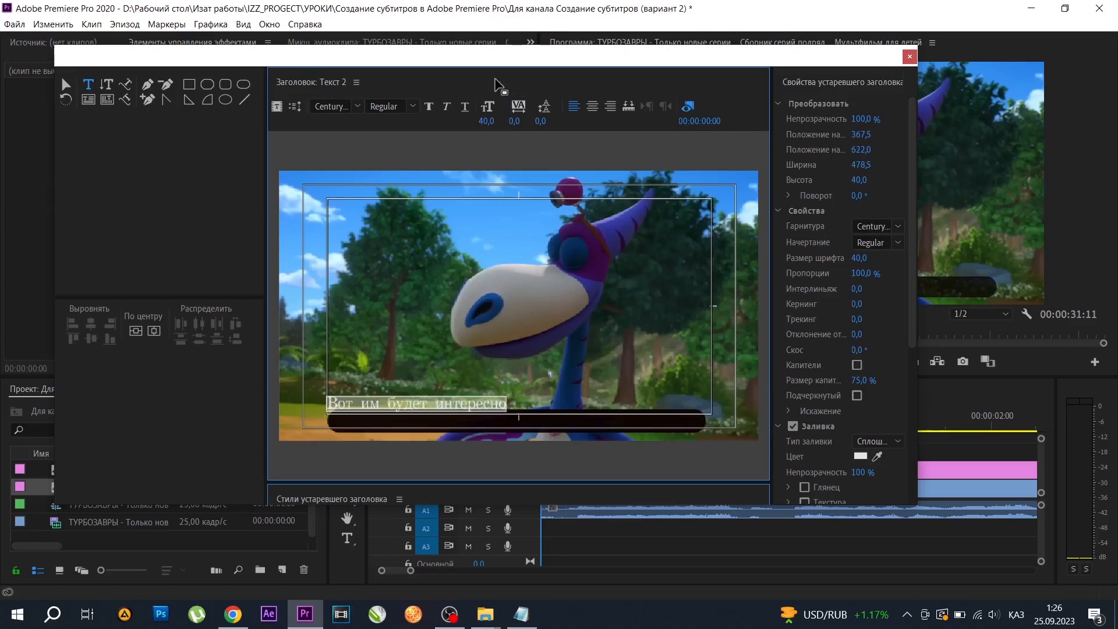
click(494, 119)
text(50)
key(Return)
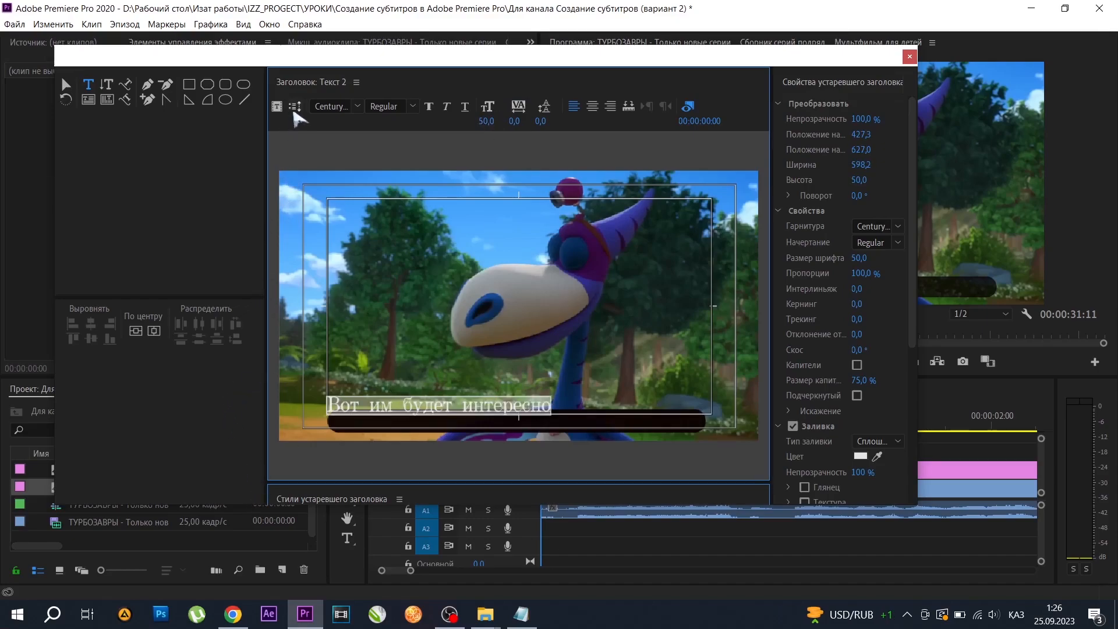
click(66, 85)
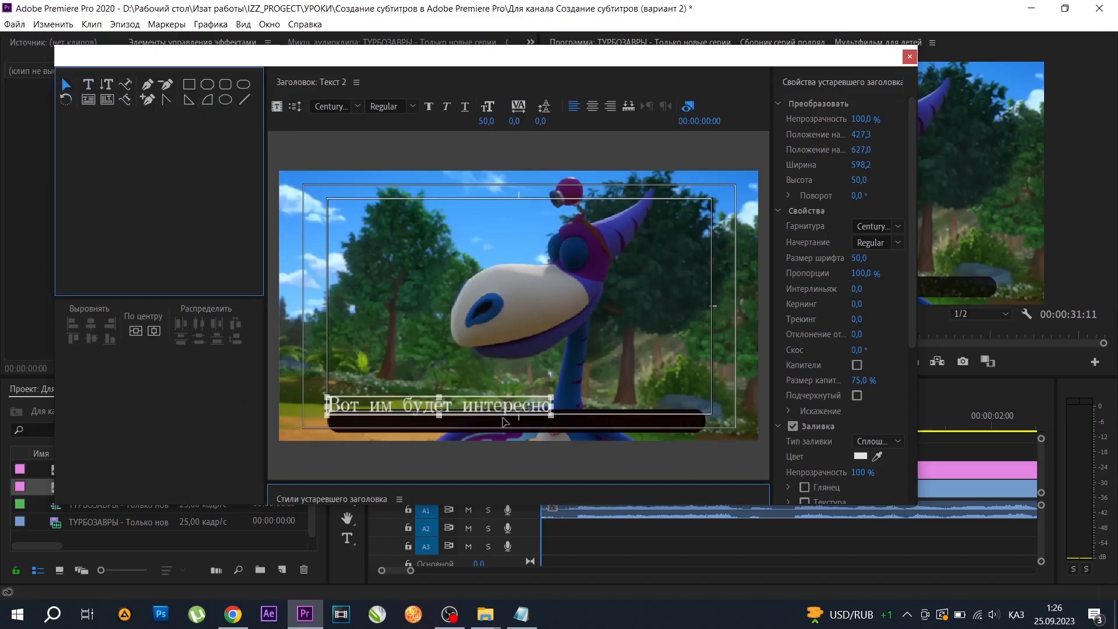
drag(476, 408, 556, 424)
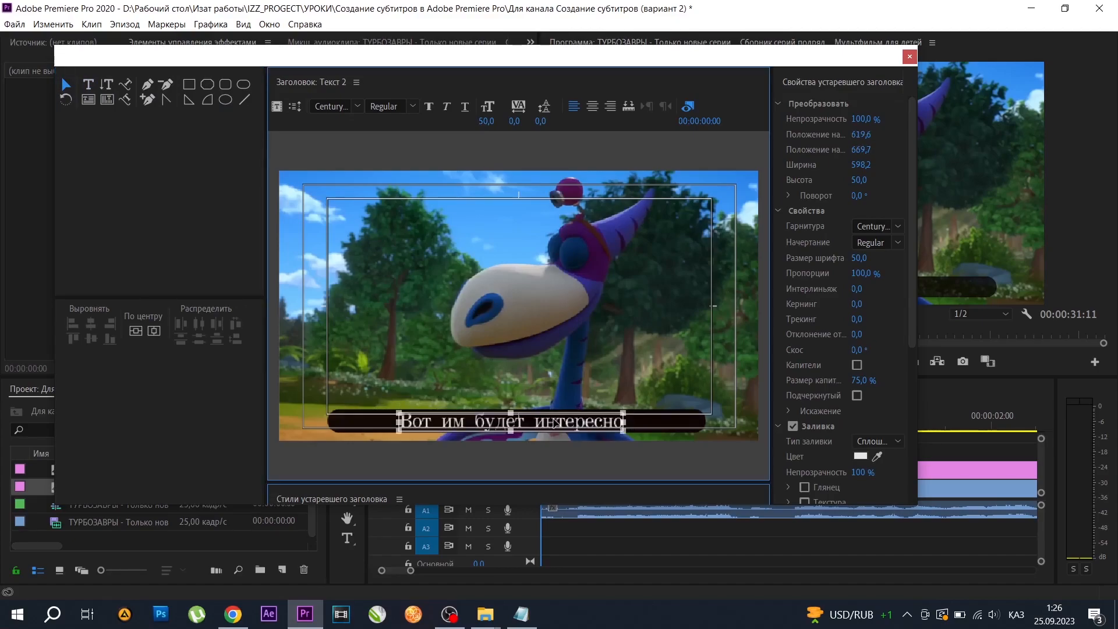
Change the subtitle line's font to Sanasoft Cameron.kz, undoing any accidental shift of the text.
click(358, 107)
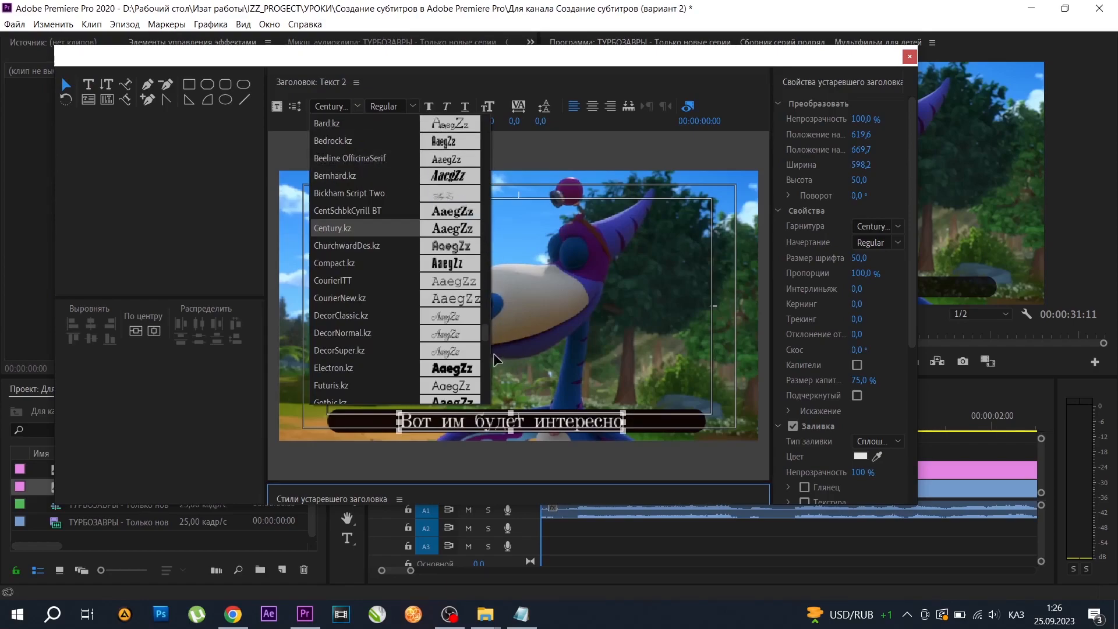
scroll(485, 343, down, 1)
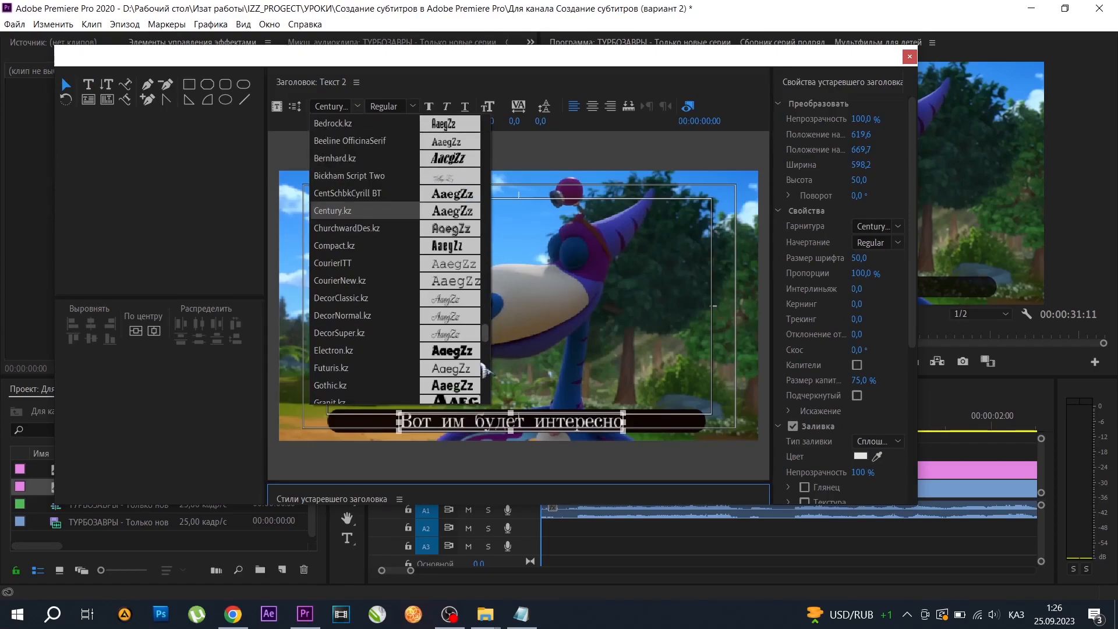
scroll(484, 369, down, 3)
scroll(482, 364, down, 5)
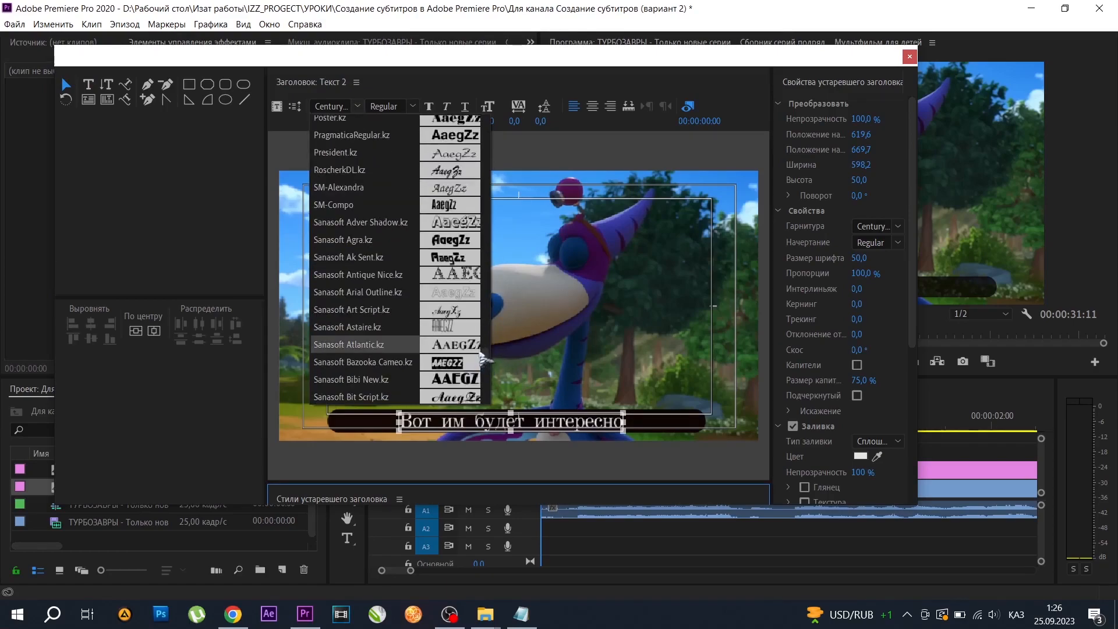
scroll(488, 357, up, 3)
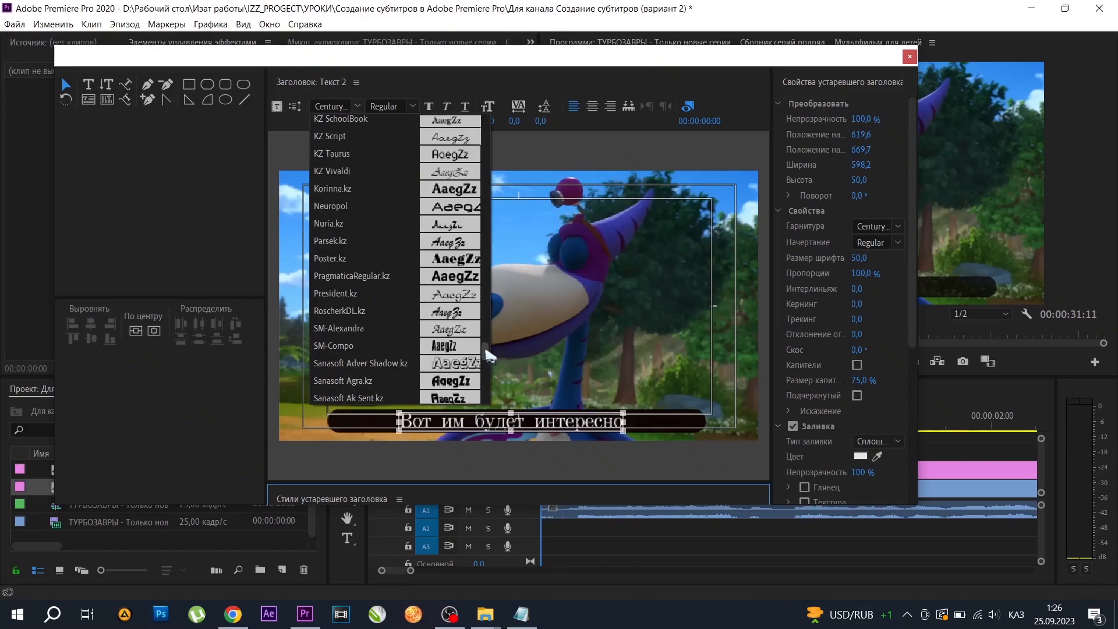
scroll(488, 356, down, 1)
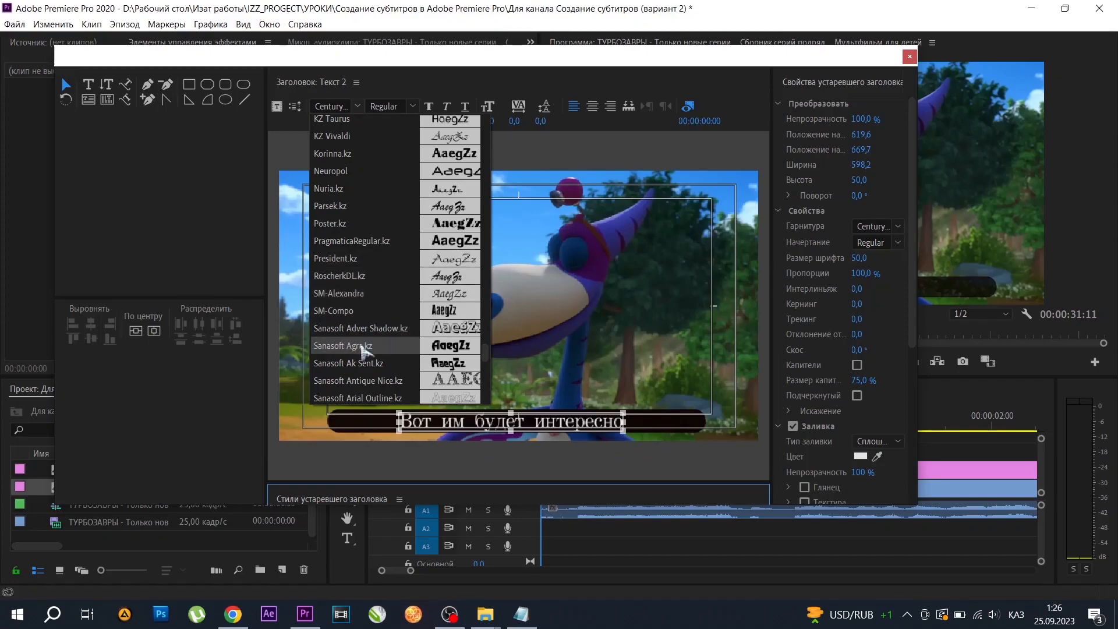
scroll(372, 361, down, 1)
scroll(373, 364, down, 3)
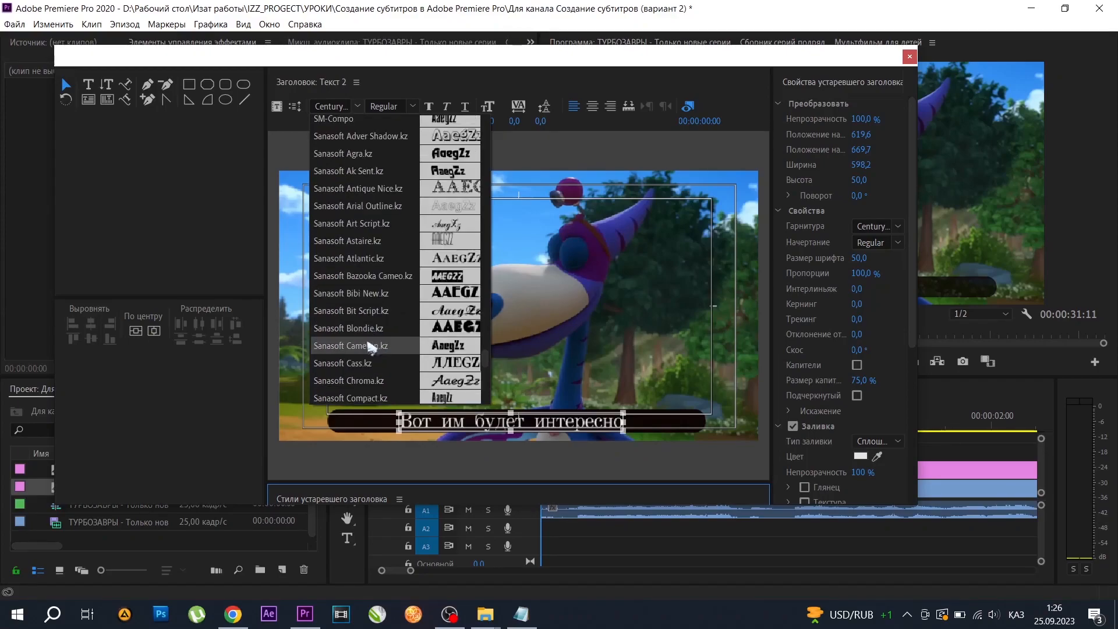
click(368, 346)
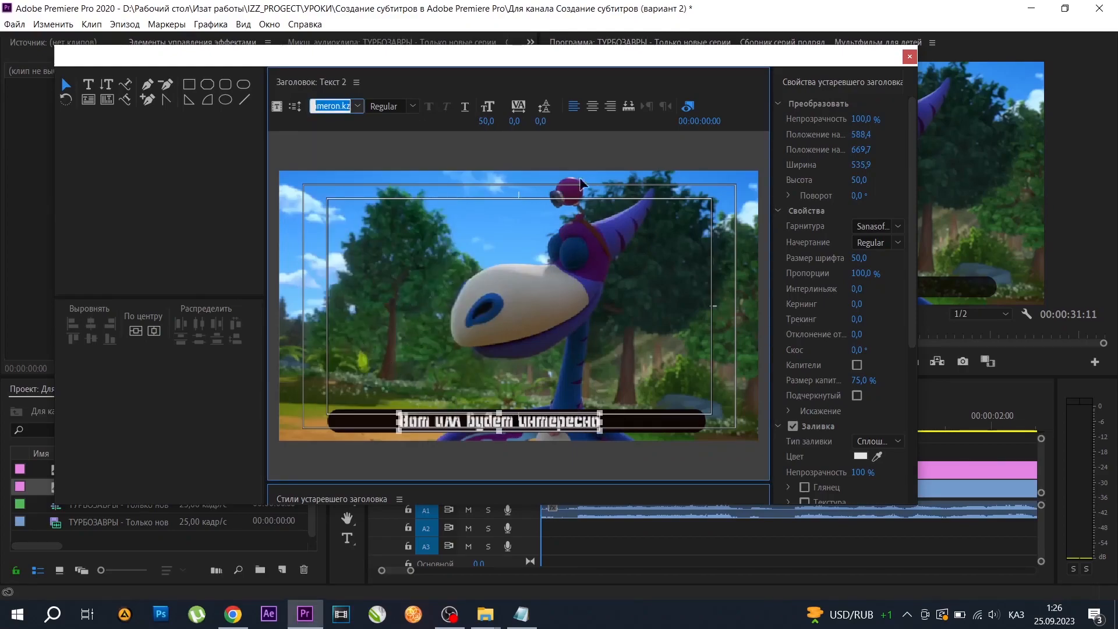
drag(494, 433, 498, 429)
key(ctrl+z)
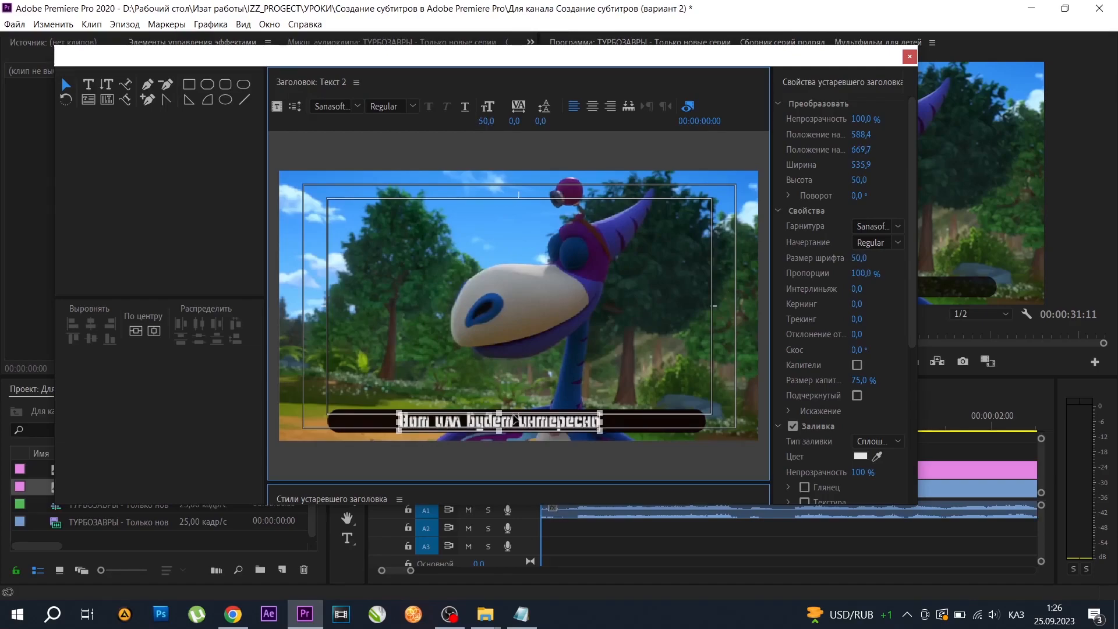
Try font size 35 on the subtitle line and settle on size 40.
click(491, 120)
text(35)
key(Return)
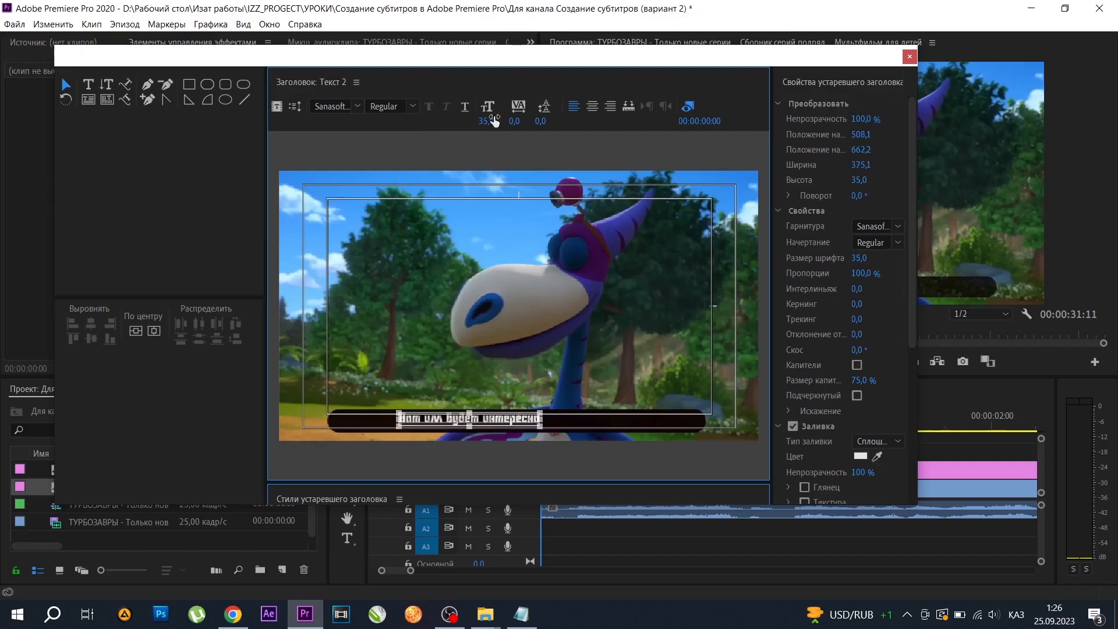
click(491, 120)
text(40)
key(Return)
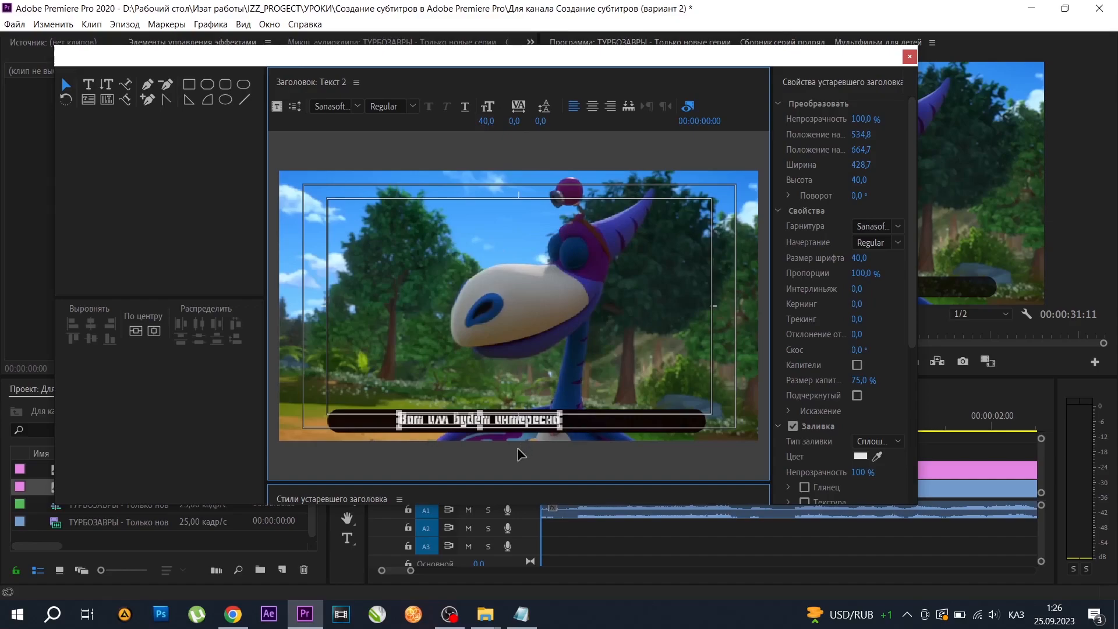
Centre the subtitle line horizontally inside the dark bar and close the title editor.
drag(522, 429, 558, 426)
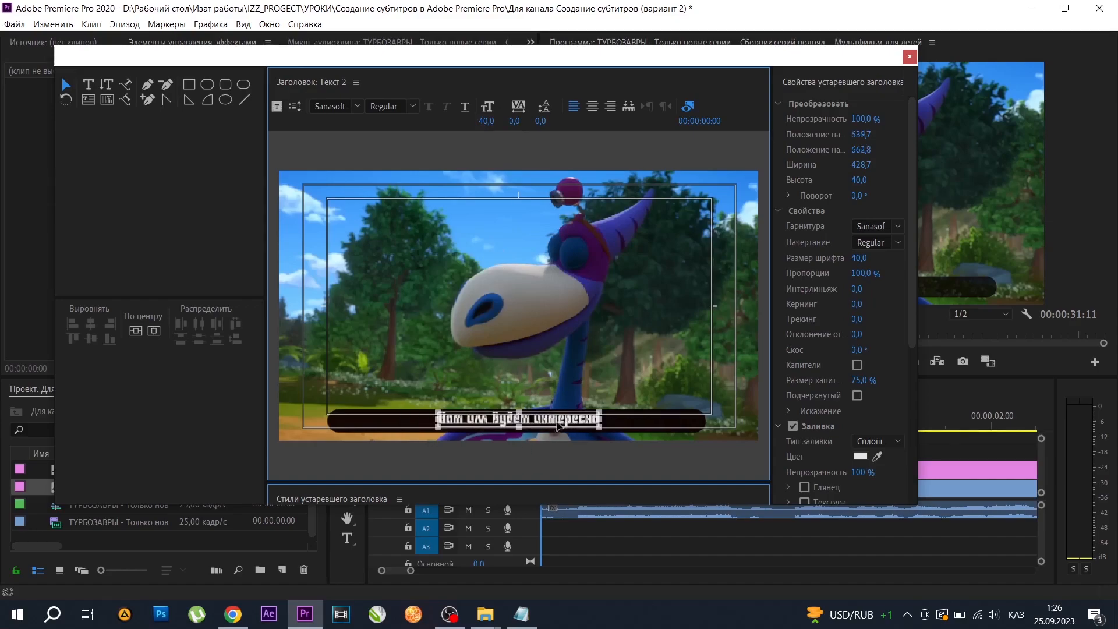
drag(488, 422, 457, 419)
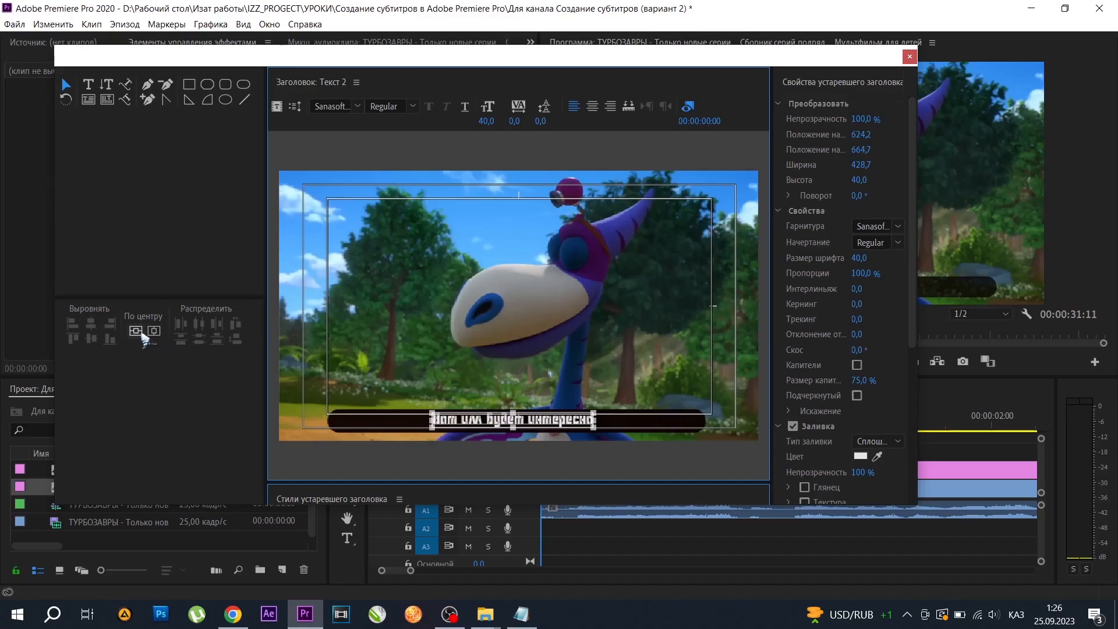
click(154, 332)
click(585, 384)
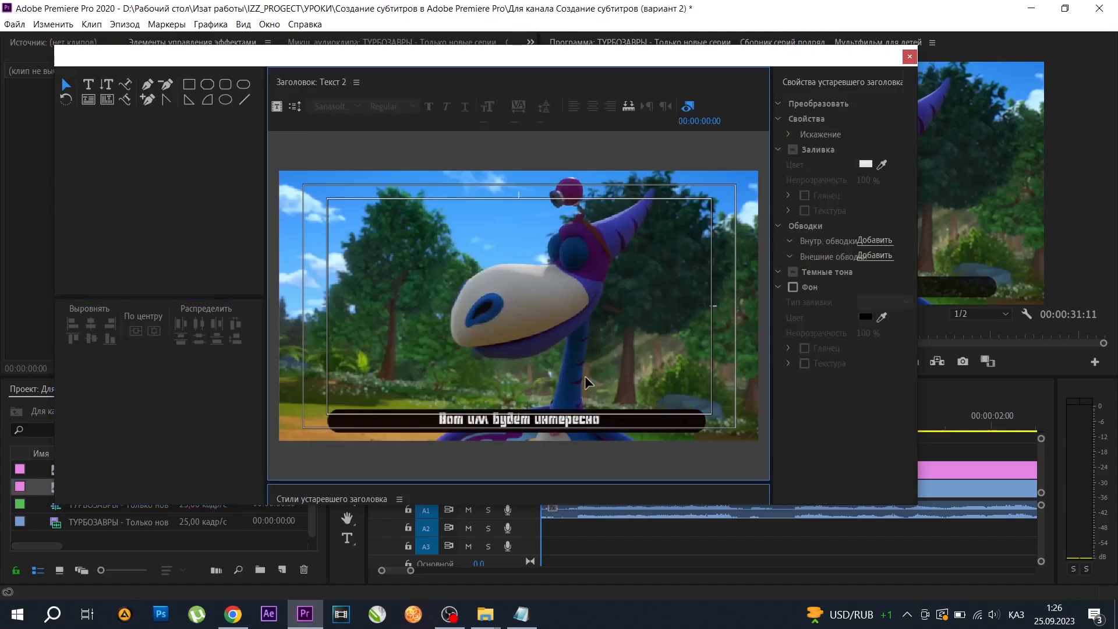
click(910, 57)
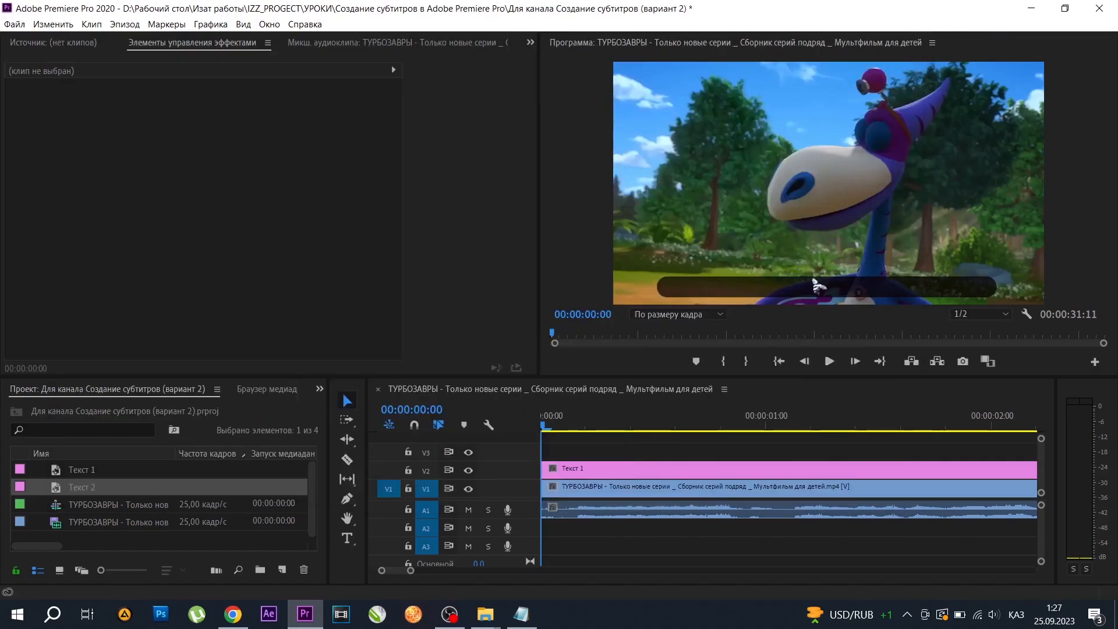
Place title Текст 2 on track V3 at the sequence start and shorten its clip to about 3 seconds.
drag(82, 487, 539, 451)
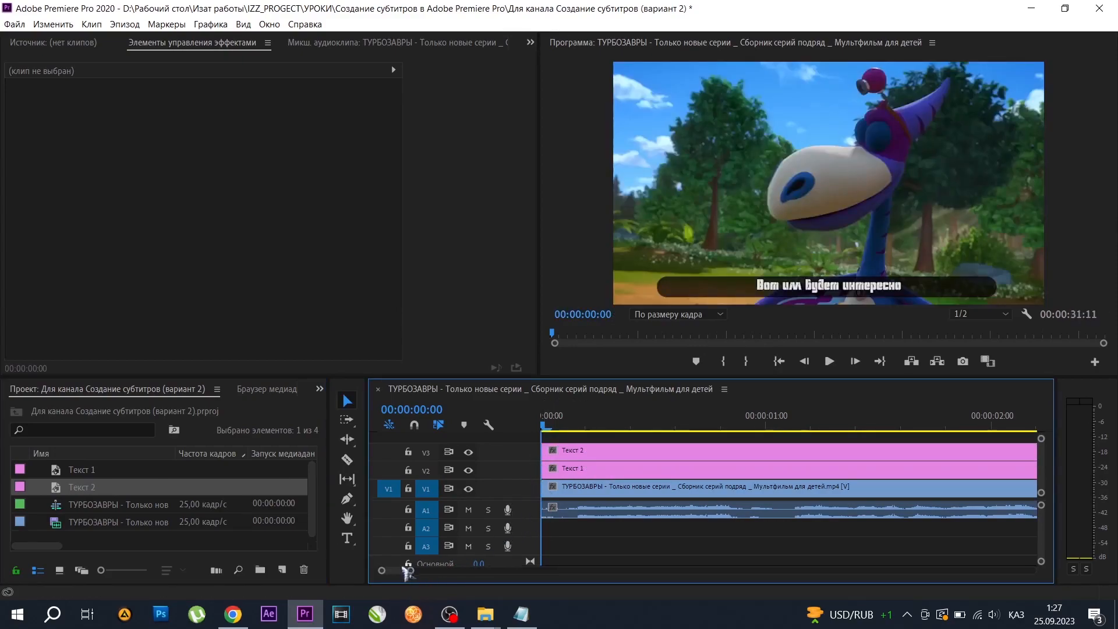
drag(411, 571, 490, 571)
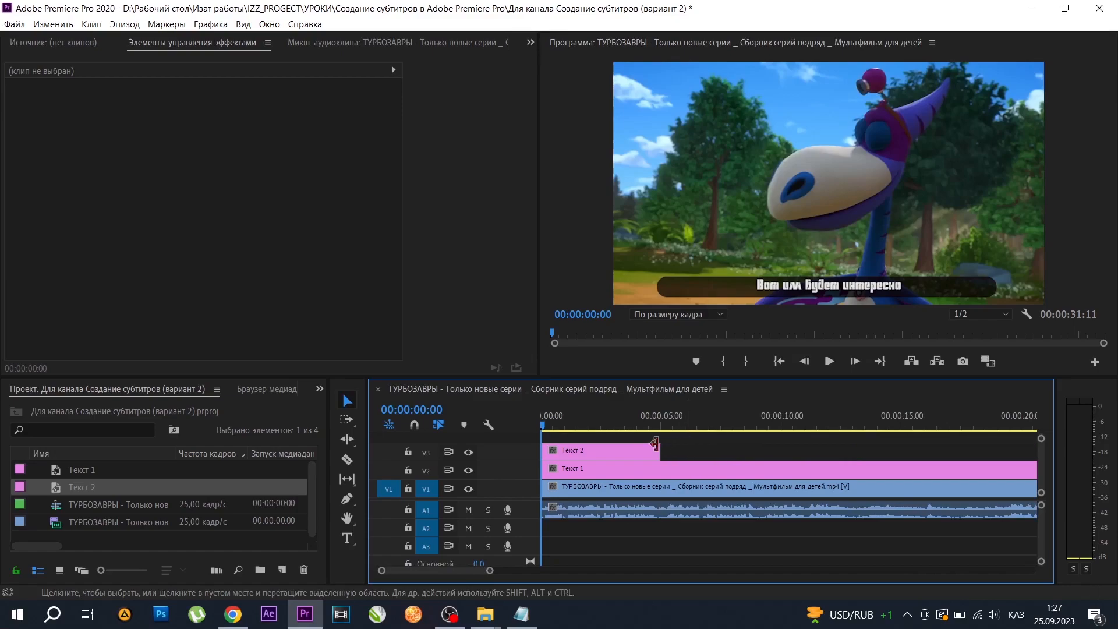
drag(659, 452, 613, 451)
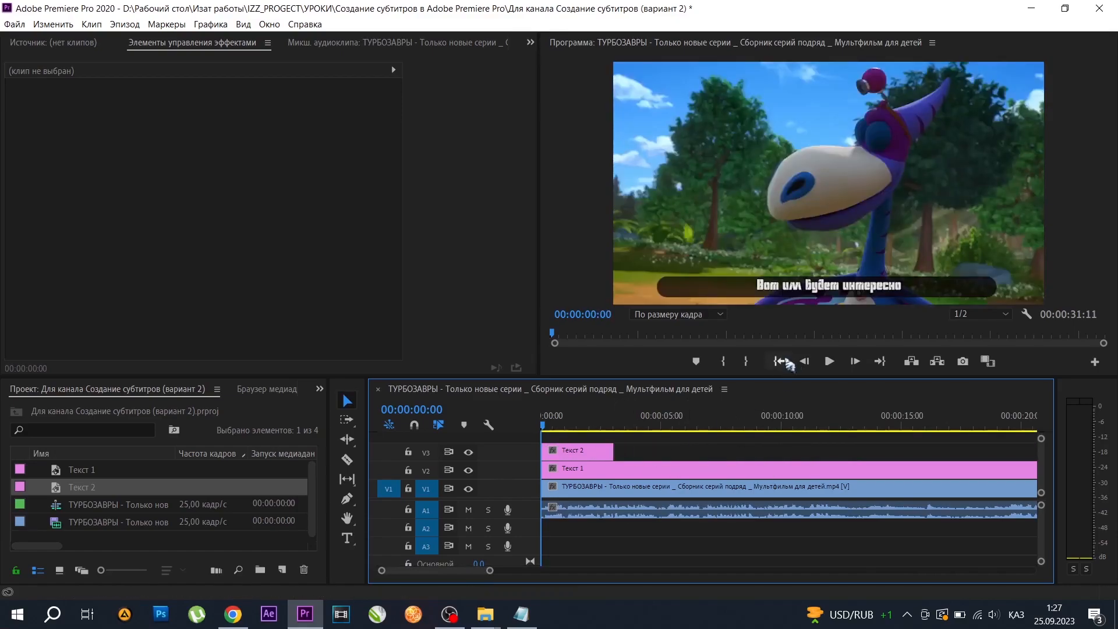
Play back the first subtitle from near the start to check its timing against the speech.
click(830, 361)
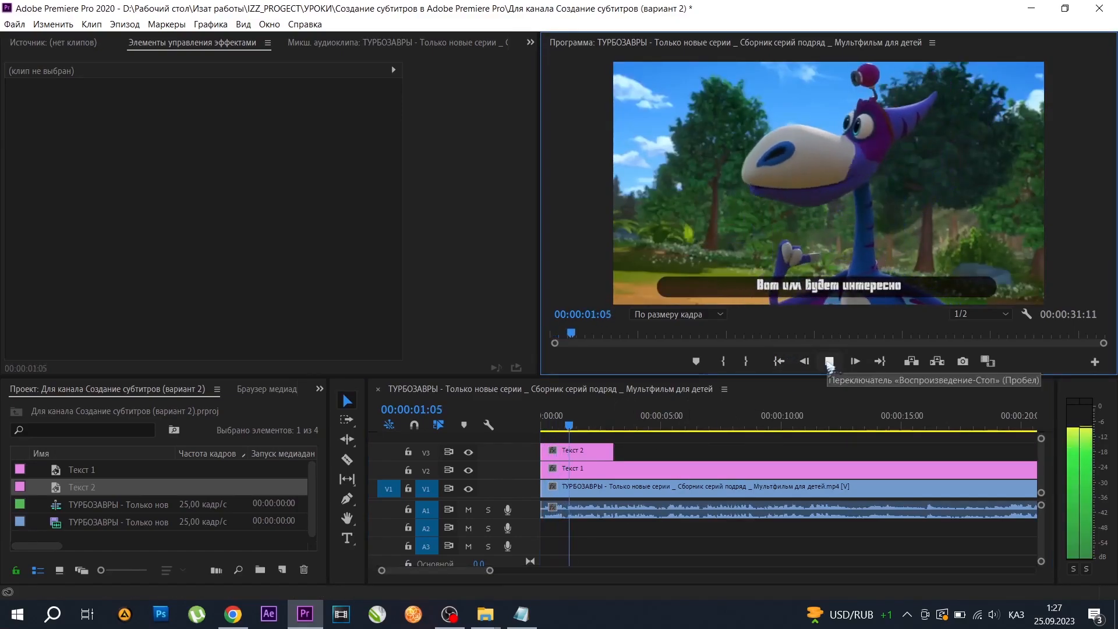
click(829, 362)
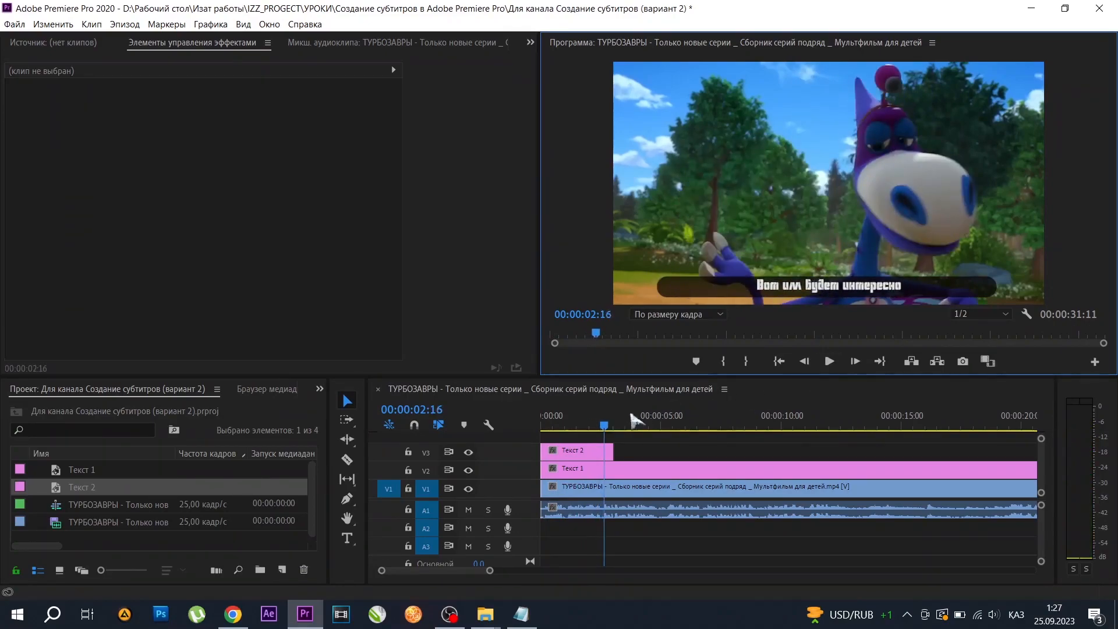
drag(605, 437, 556, 437)
click(830, 361)
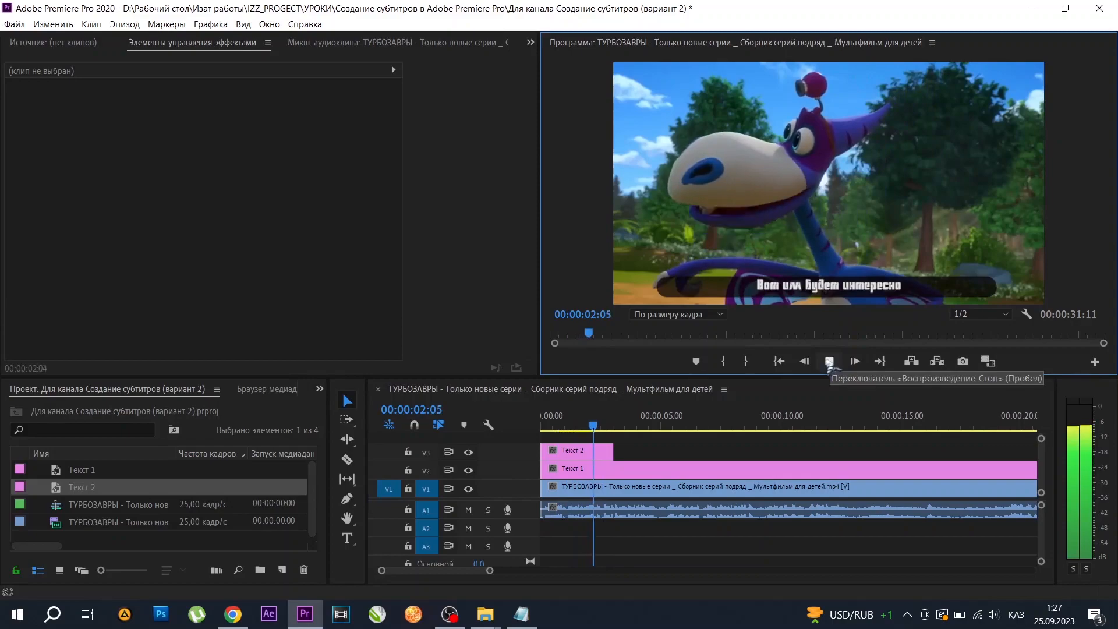
click(830, 362)
Trim the Текст 2 clip to about 2.5 seconds and place a duplicate title just after it on track V3.
mouse_move(613, 451)
mouse_down()
mouse_move(600, 450)
mouse_move(639, 456)
mouse_move(630, 458)
mouse_up()
click(573, 452)
click(829, 361)
click(830, 361)
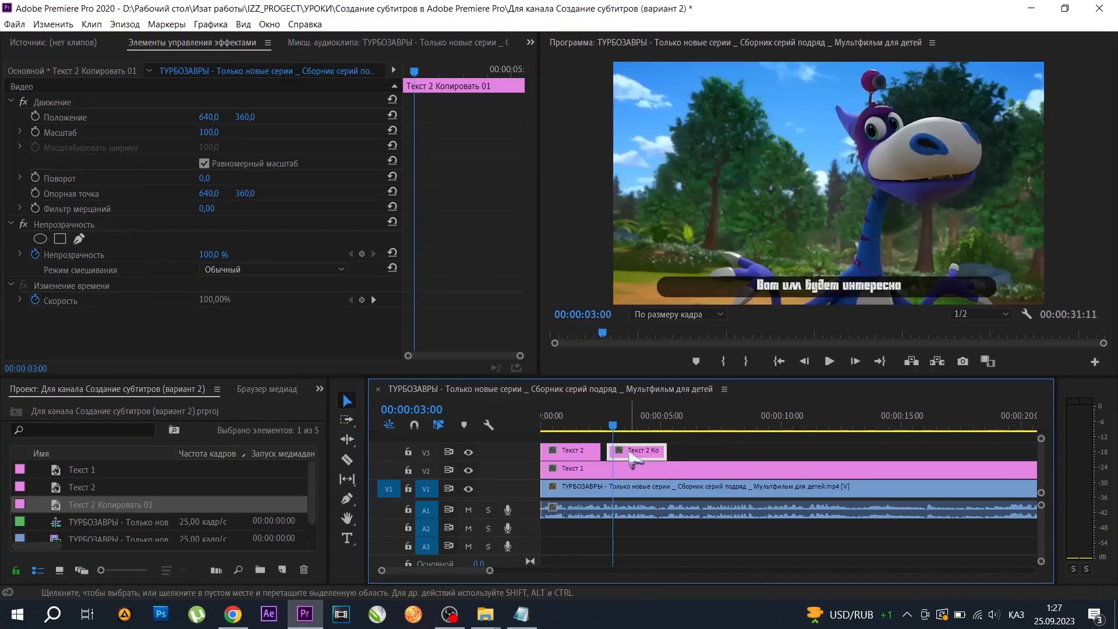
Open the duplicated title for editing and copy the line "А мы тут одни в дремучим лесу" from the Notepad text file.
double_click(634, 460)
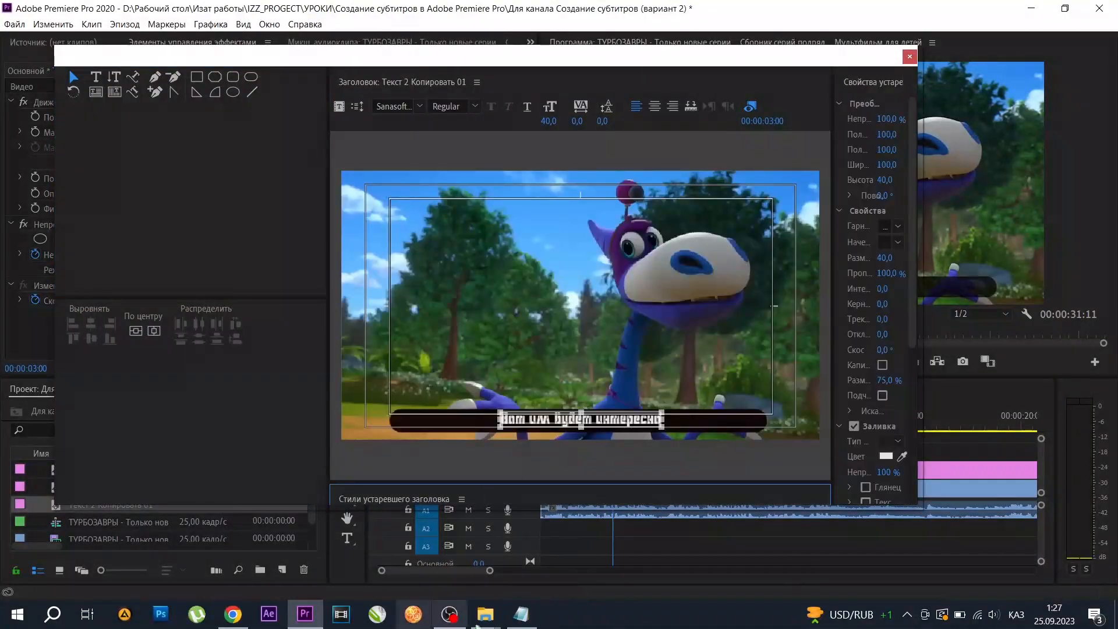
click(521, 615)
drag(236, 306, 56, 307)
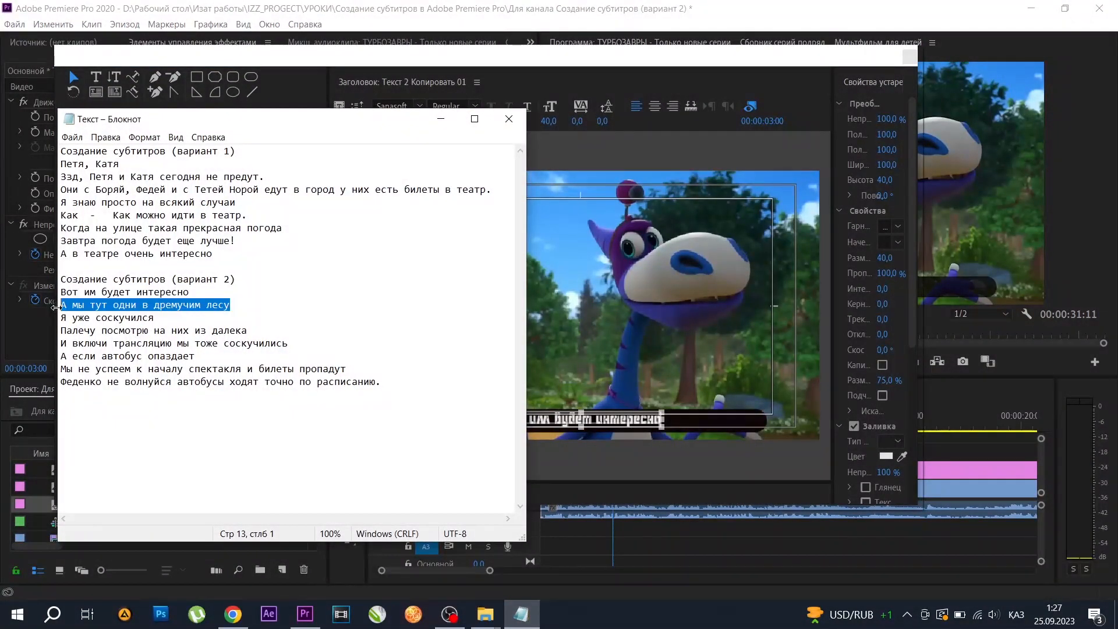
click(441, 119)
Replace the duplicated title's text with "А мы тут одни в дремучим лесу", removing the stray trailing character.
double_click(647, 419)
key(ctrl+a)
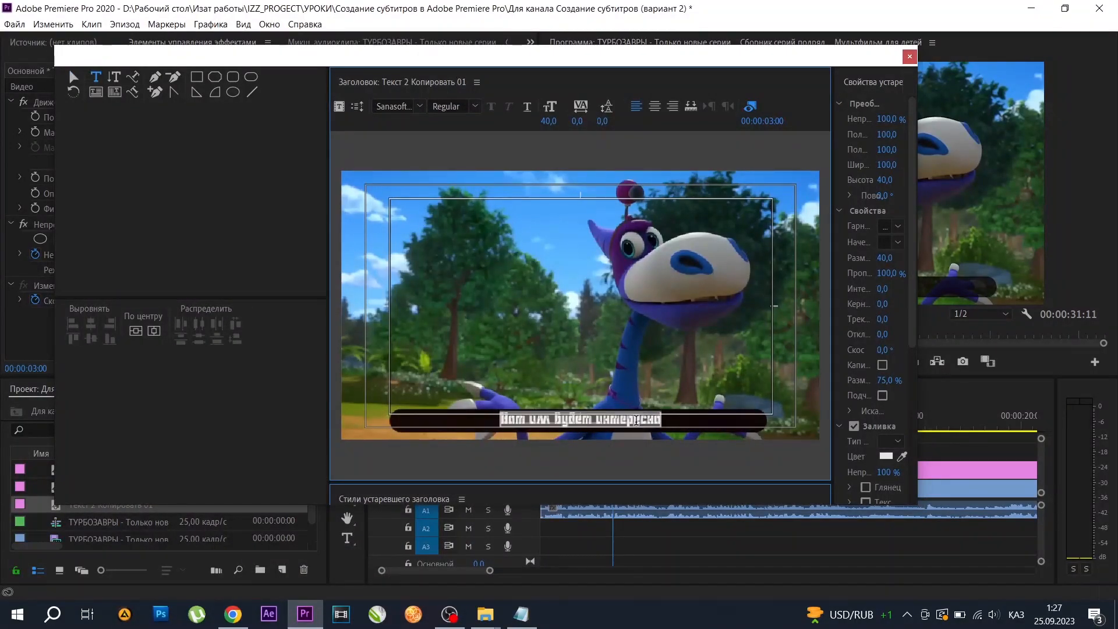
text(А мы тут одни в дремучем лесу!)
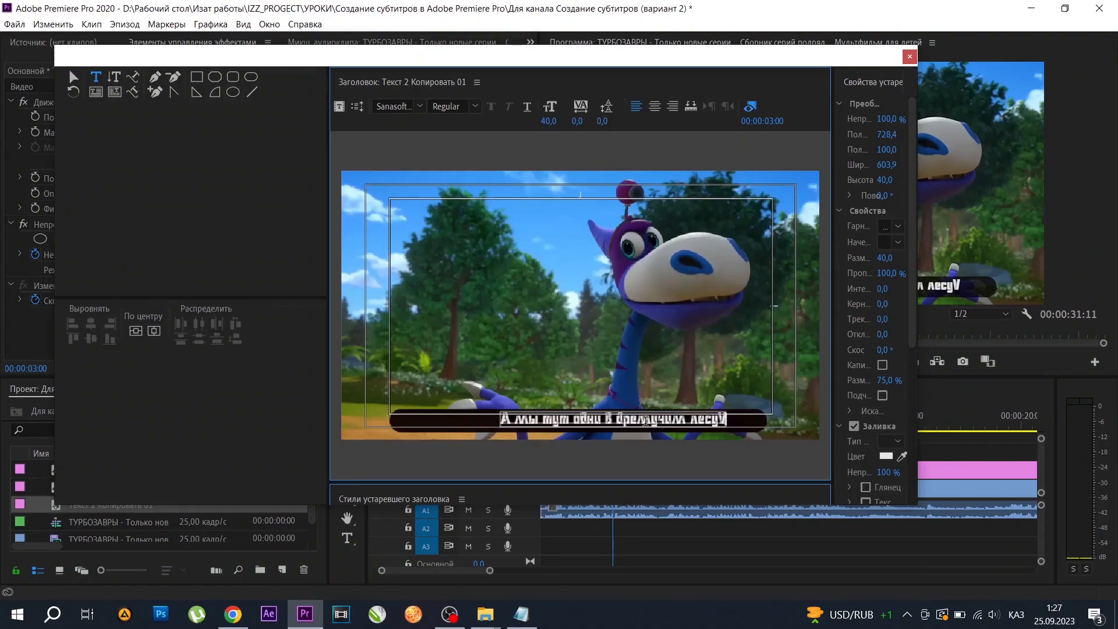
key(BackSpace)
Move the second subtitle line to the middle of the dark bar and close the title editor.
click(74, 76)
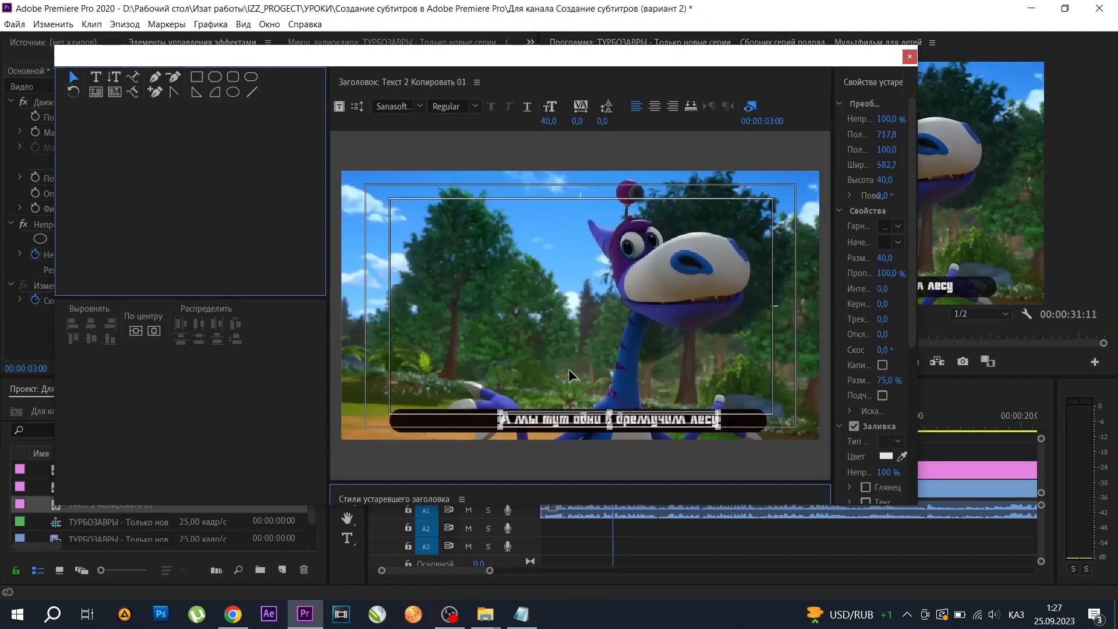
drag(583, 423, 552, 424)
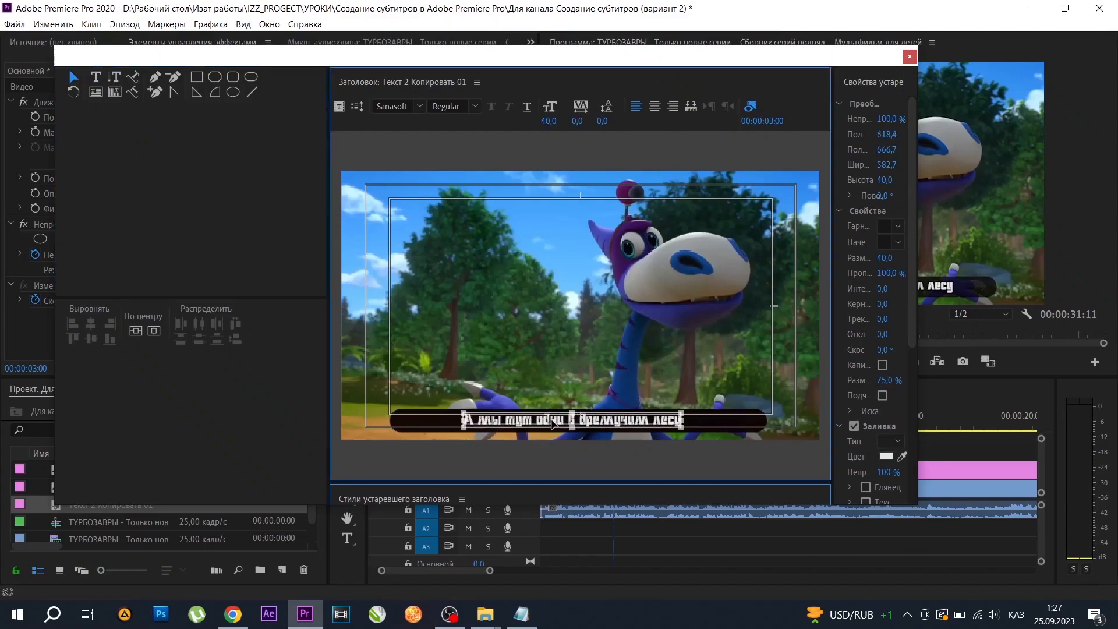
click(689, 471)
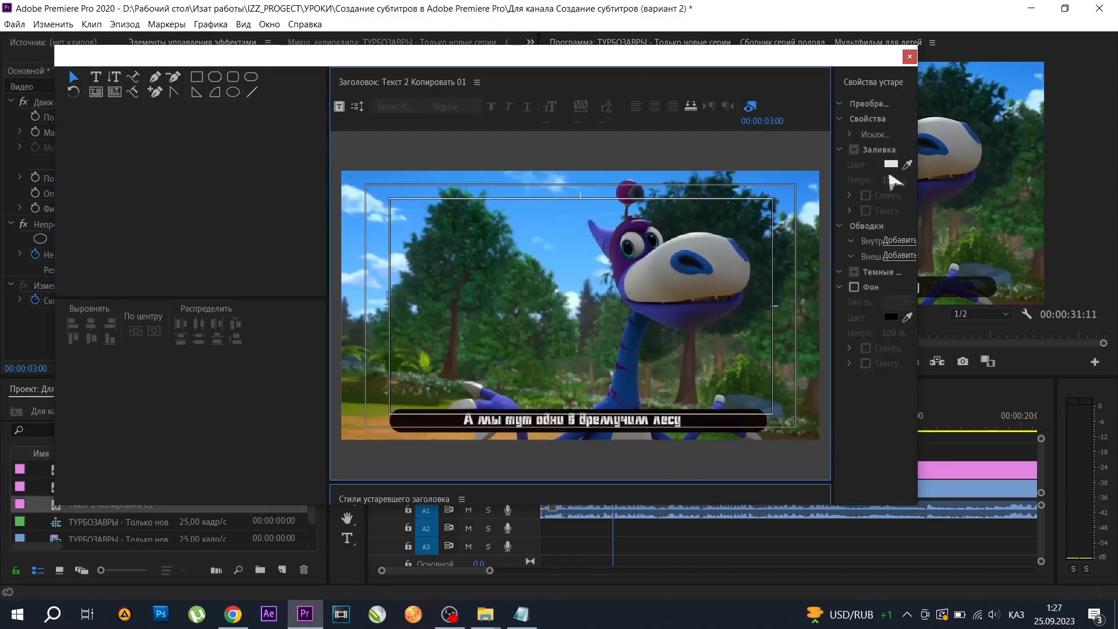
click(910, 57)
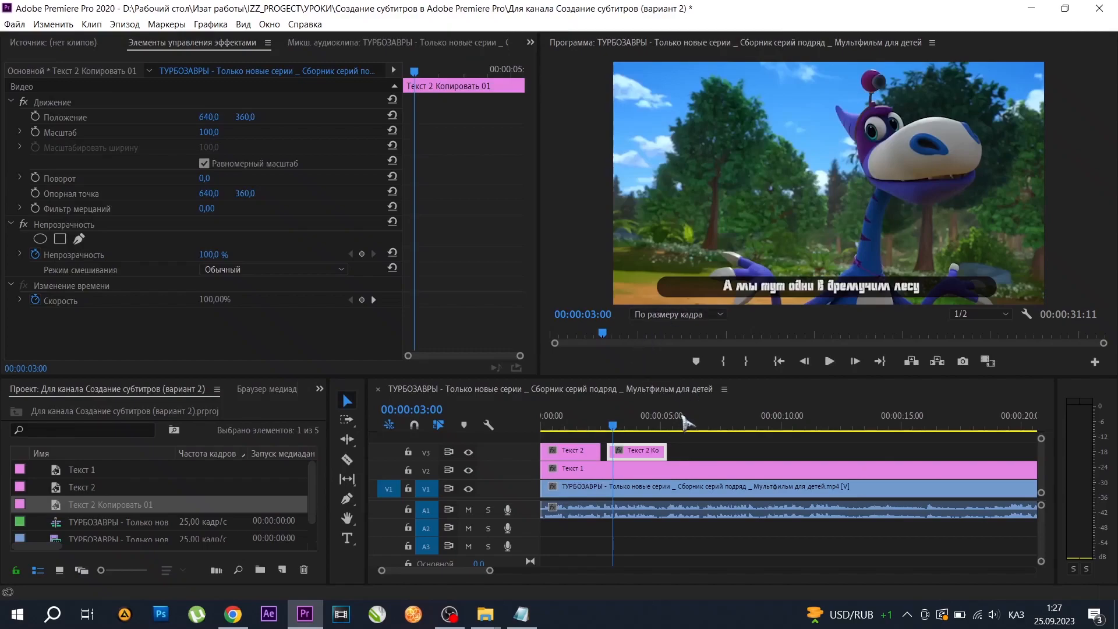
Play through the second subtitle and trim its clip's end to the playhead at 00:00:05:02.
drag(613, 427, 604, 427)
click(828, 361)
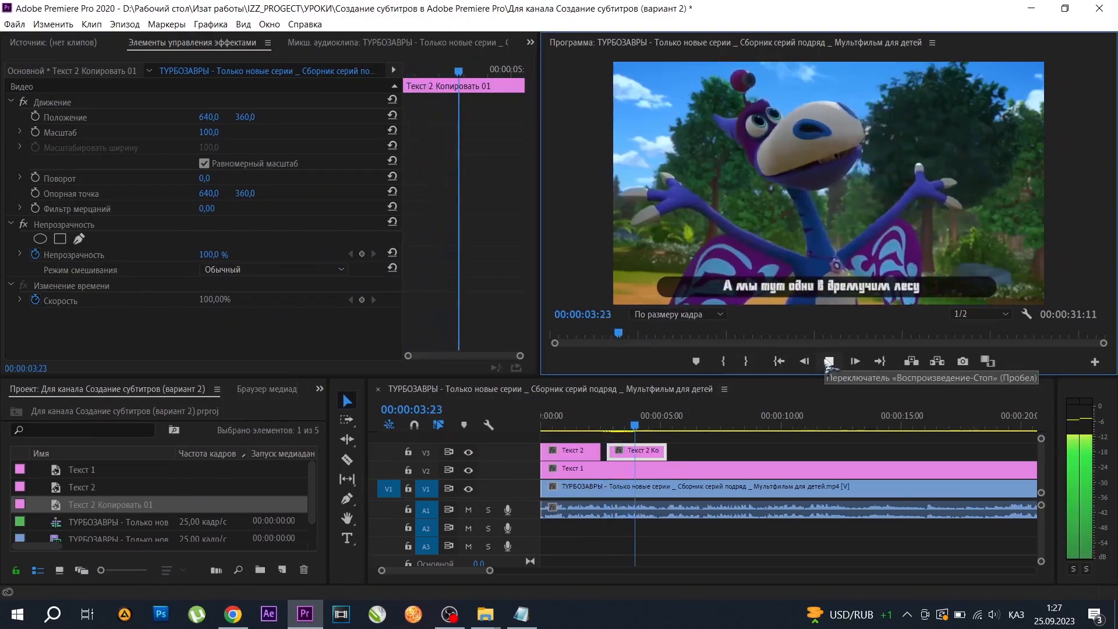
click(829, 362)
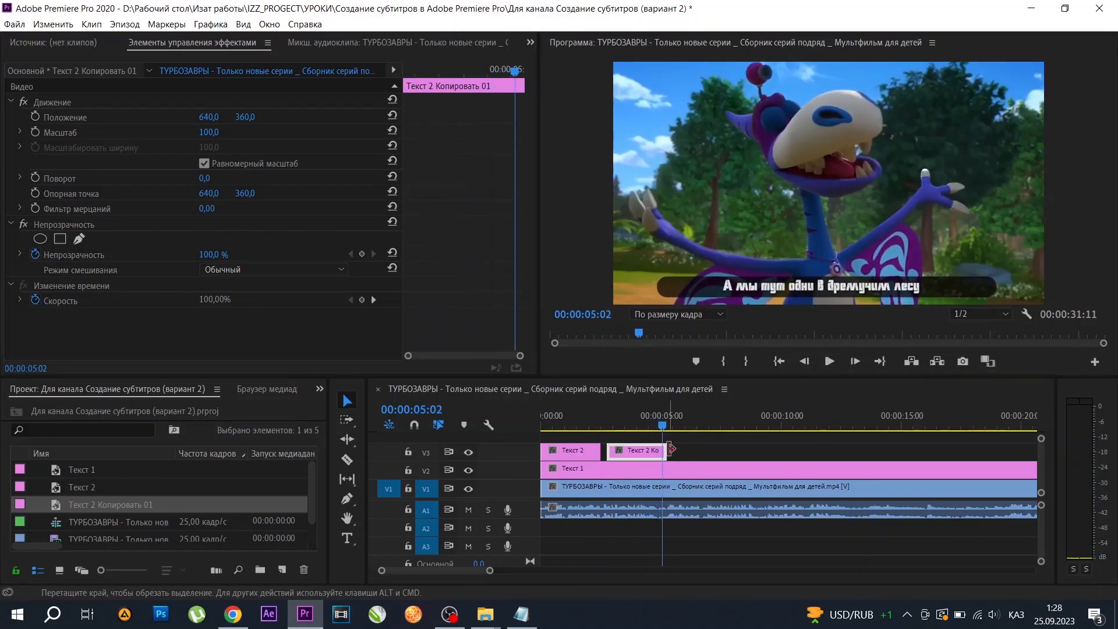
drag(669, 450, 661, 452)
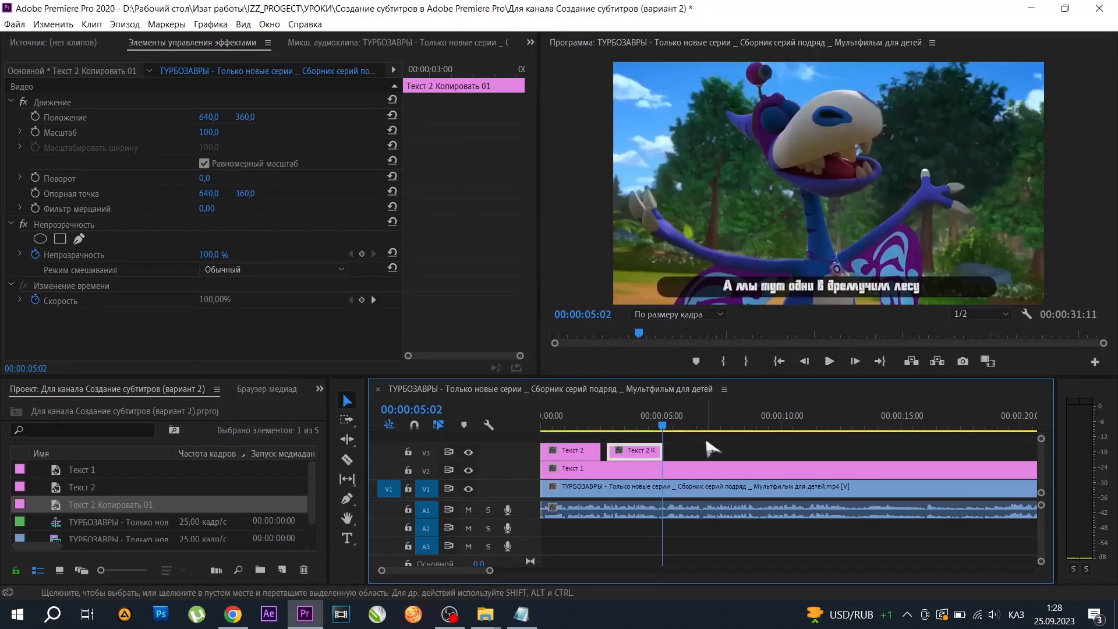
Replay the second subtitle to check where it ends against the speech.
click(829, 361)
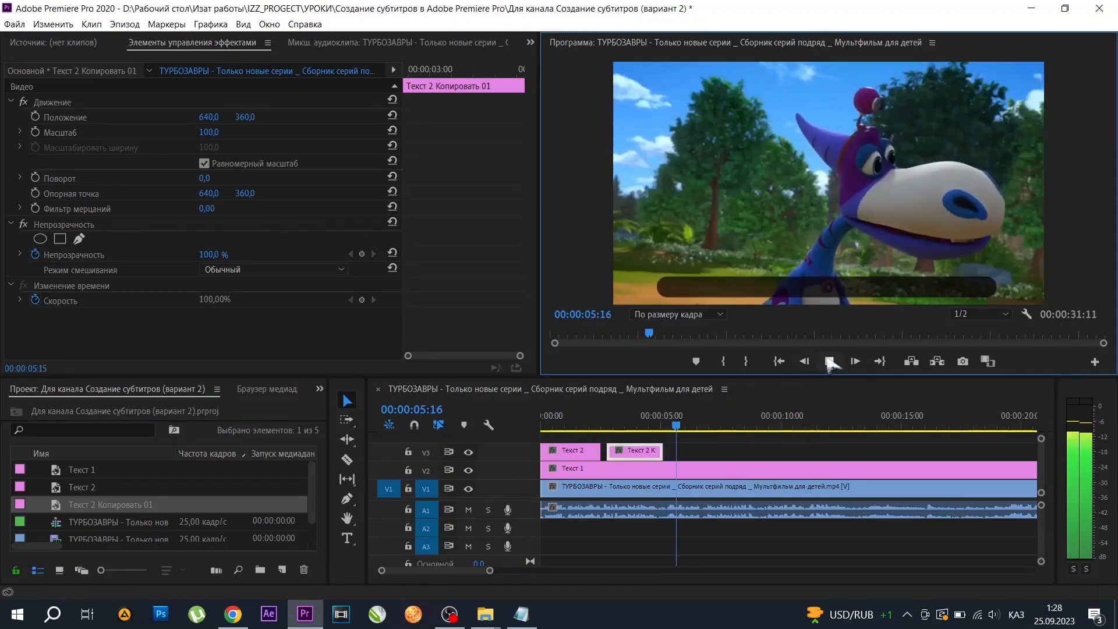
click(612, 428)
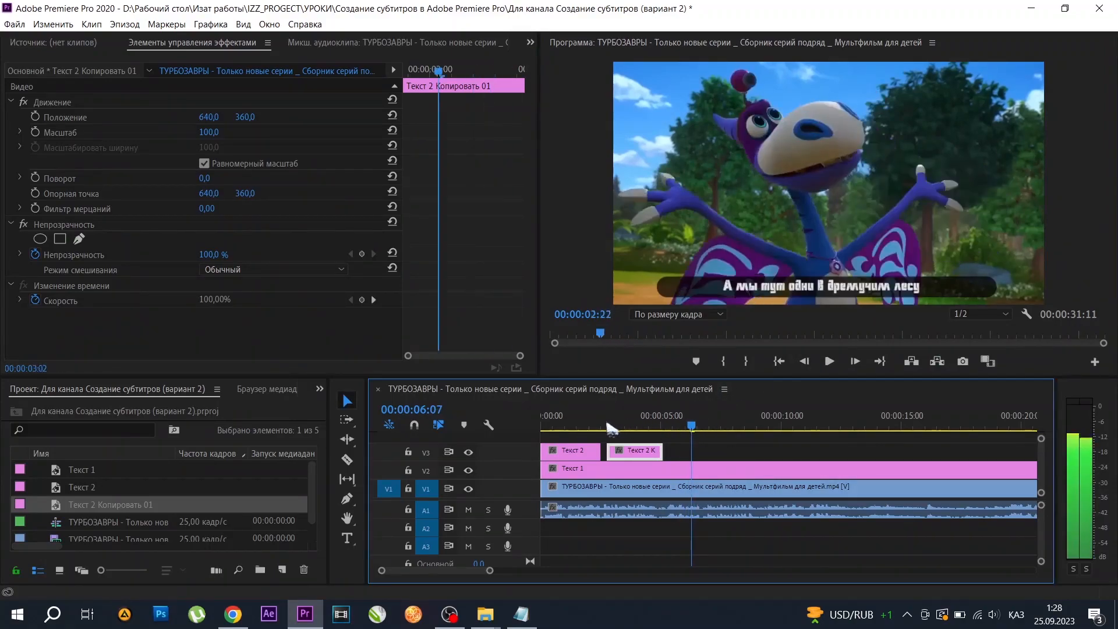
click(829, 362)
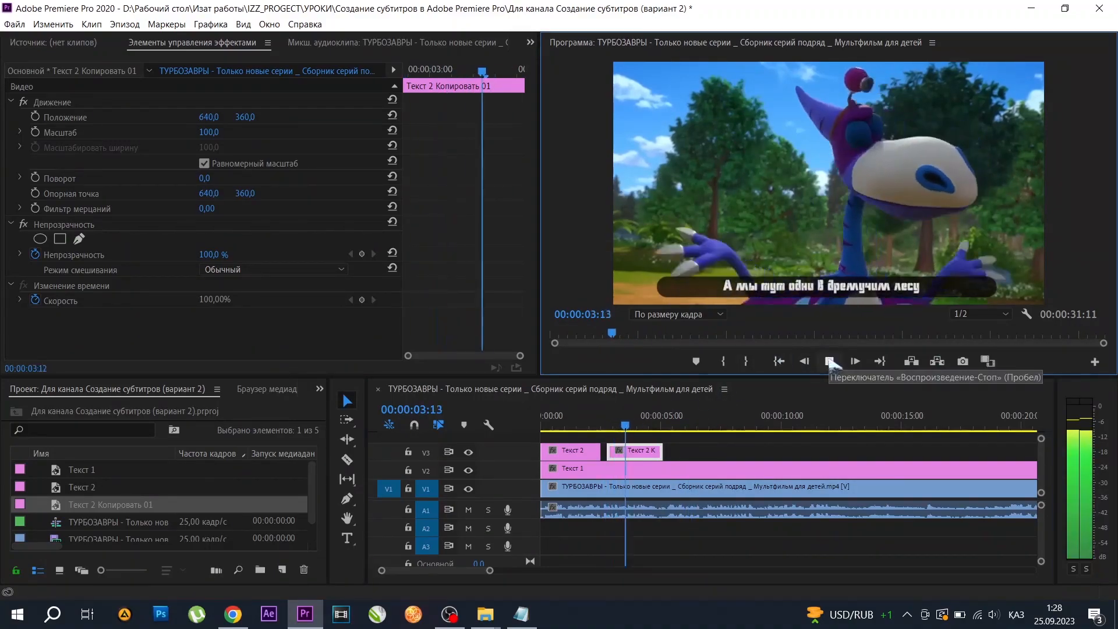
click(830, 362)
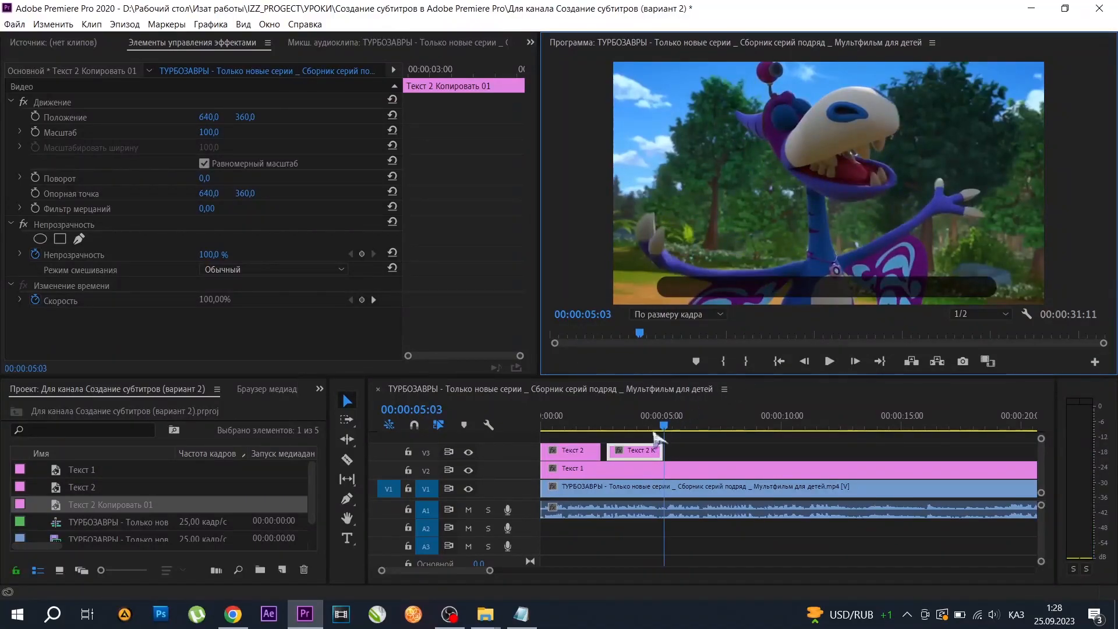
Duplicate the second subtitle clip just after itself on V3 and copy the line "Я уже соскучился" from the text file.
drag(635, 452, 691, 454)
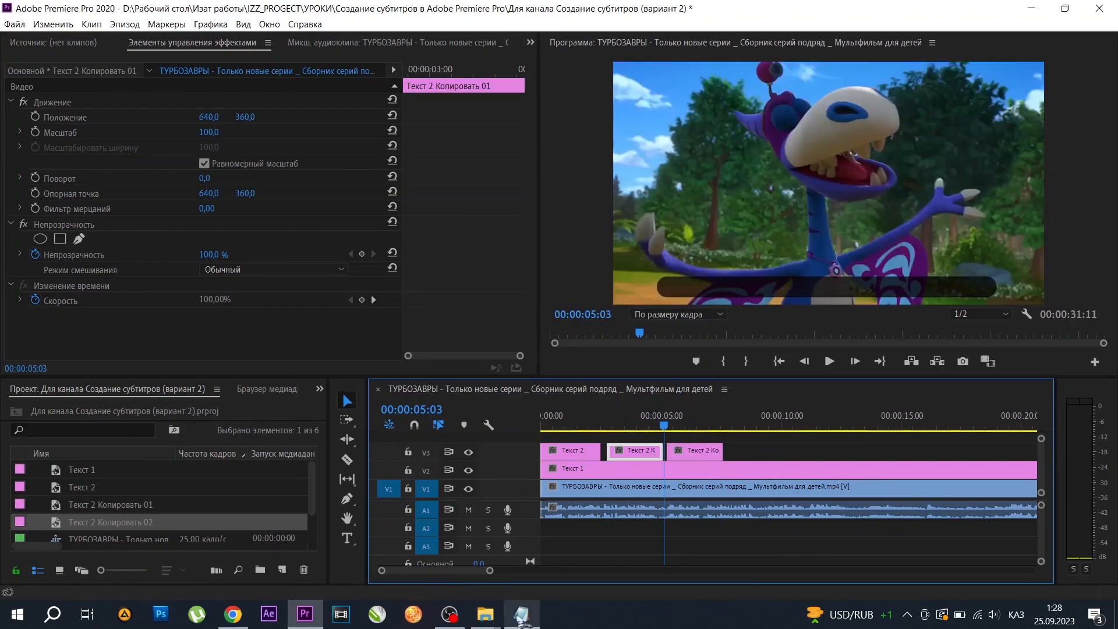
click(521, 614)
drag(163, 318, 53, 315)
key(ctrl+c)
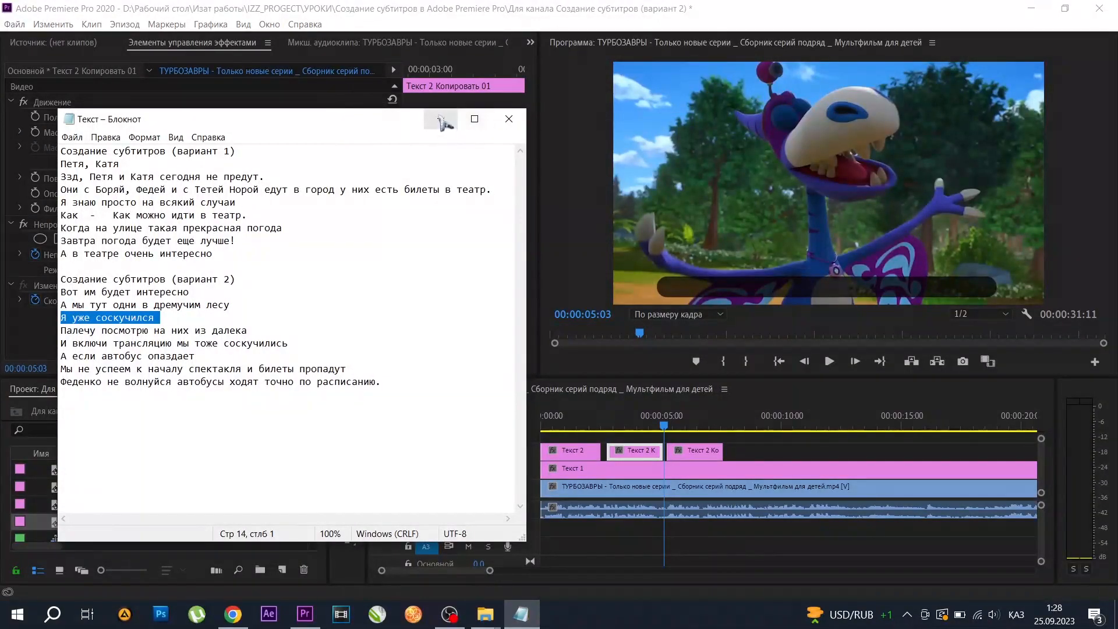
click(440, 118)
Open the third subtitle clip's title at 00:00:05:07 and replace its text with "Я уже соскучился".
drag(663, 424, 667, 424)
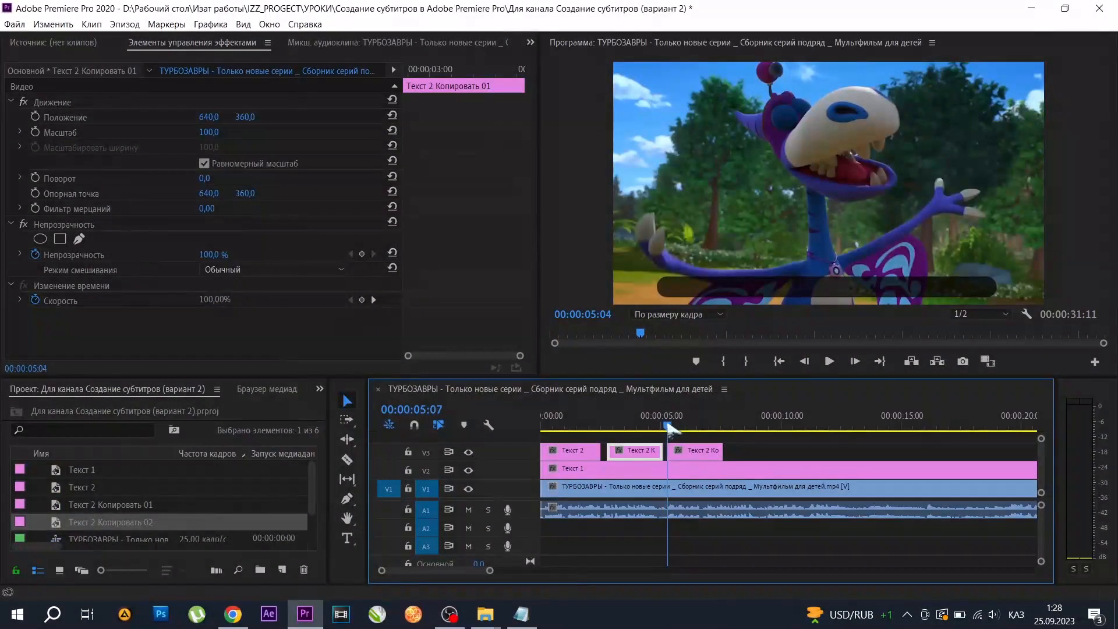
click(678, 455)
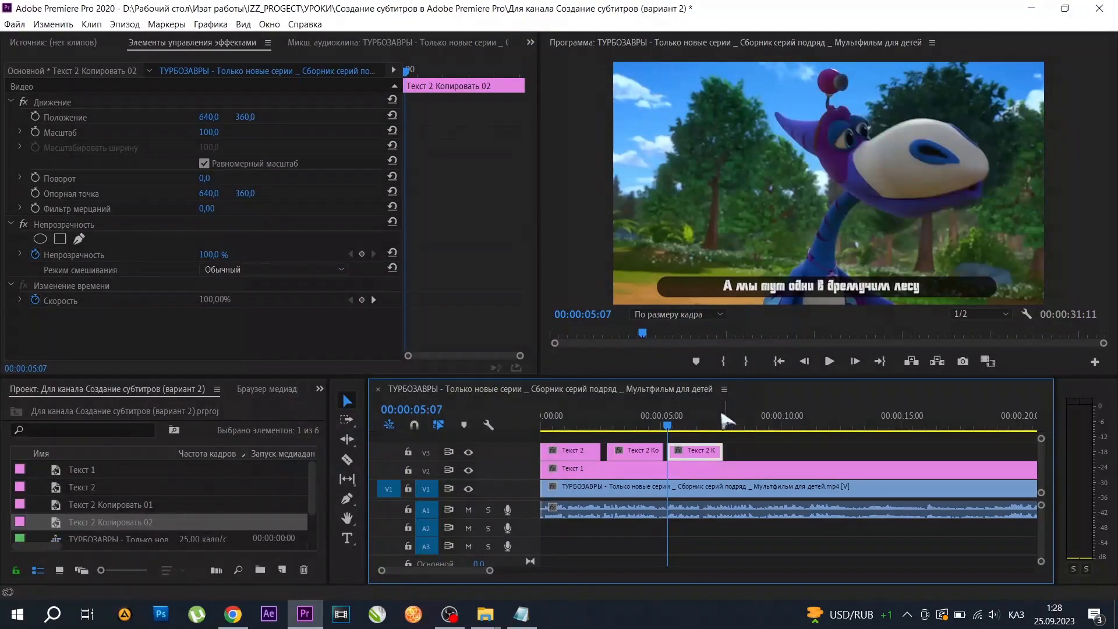
double_click(702, 452)
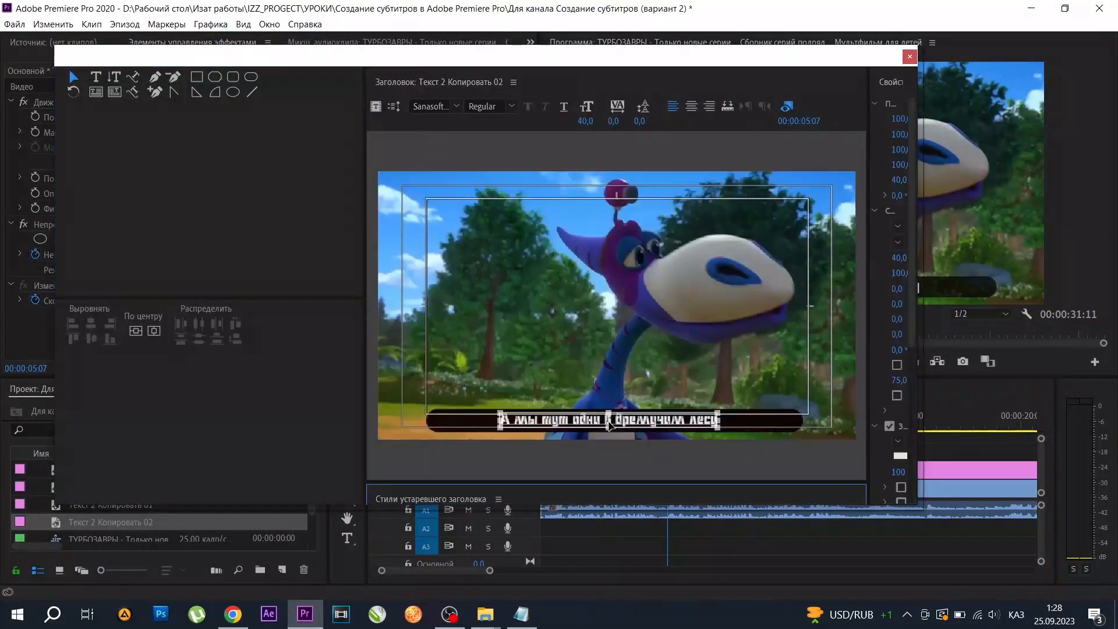
key(t)
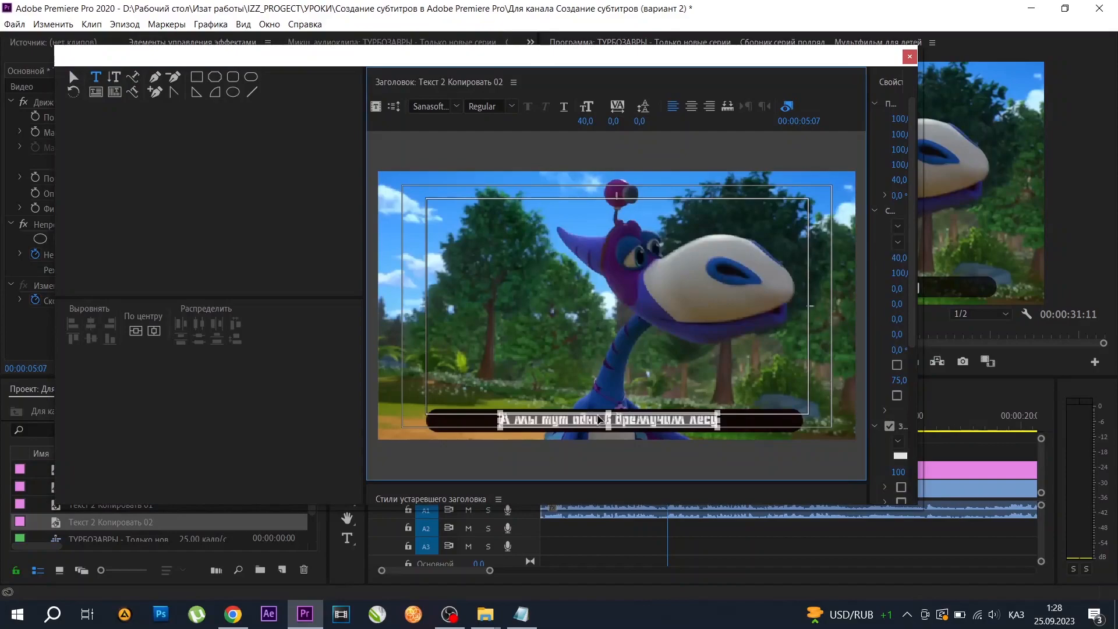
click(600, 418)
key(ctrl+a)
key(ctrl+v)
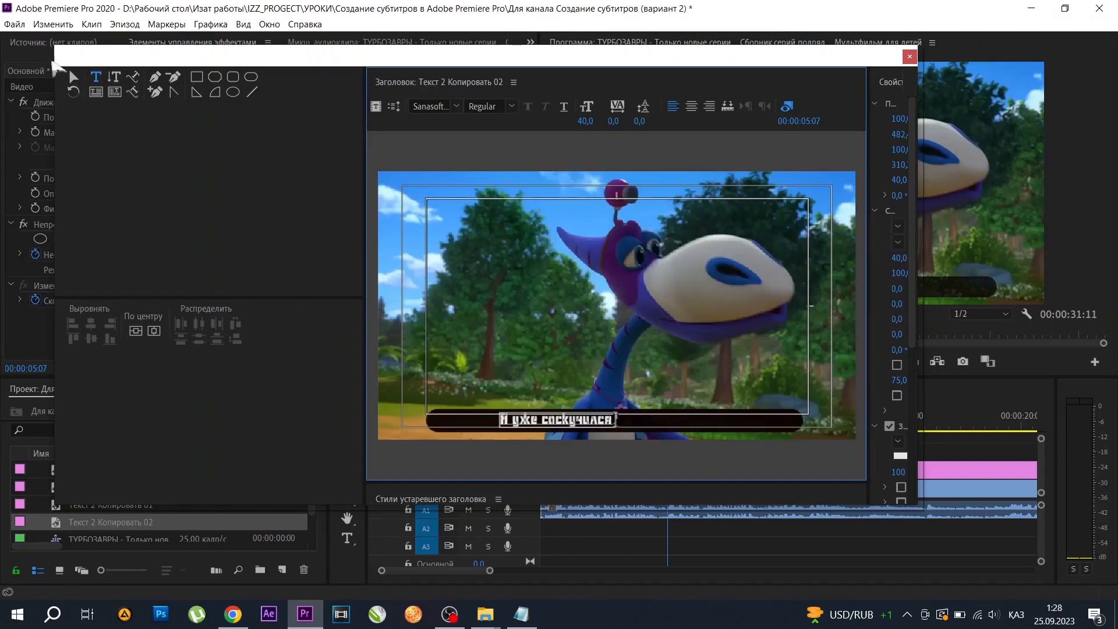
Centre the third subtitle line horizontally, close the title editor, and start playback to check it.
click(73, 77)
click(154, 330)
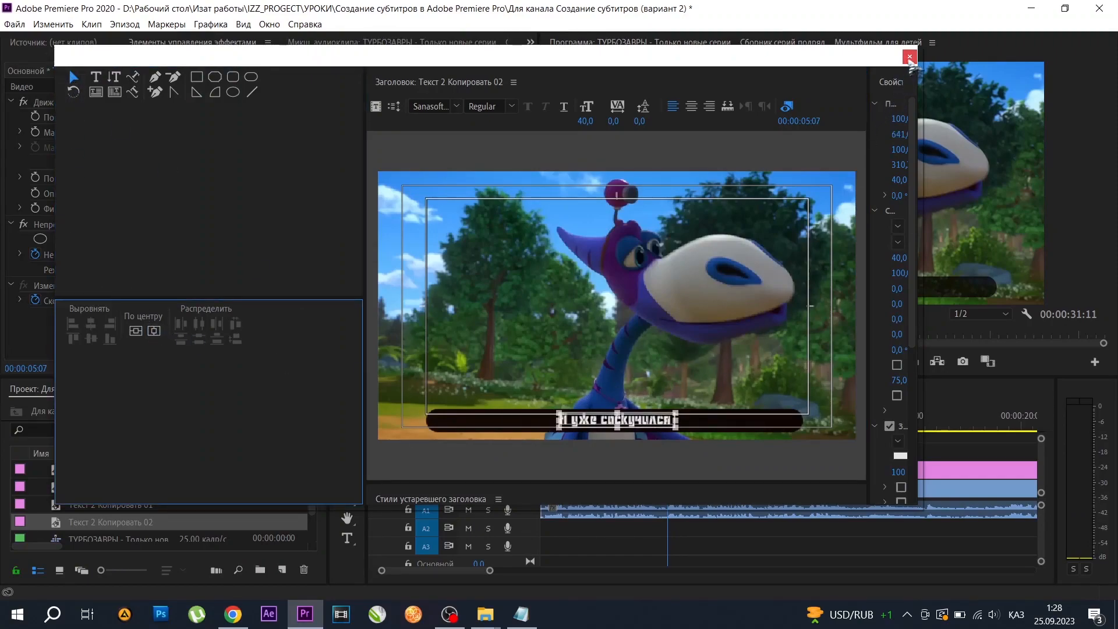
click(909, 57)
click(831, 361)
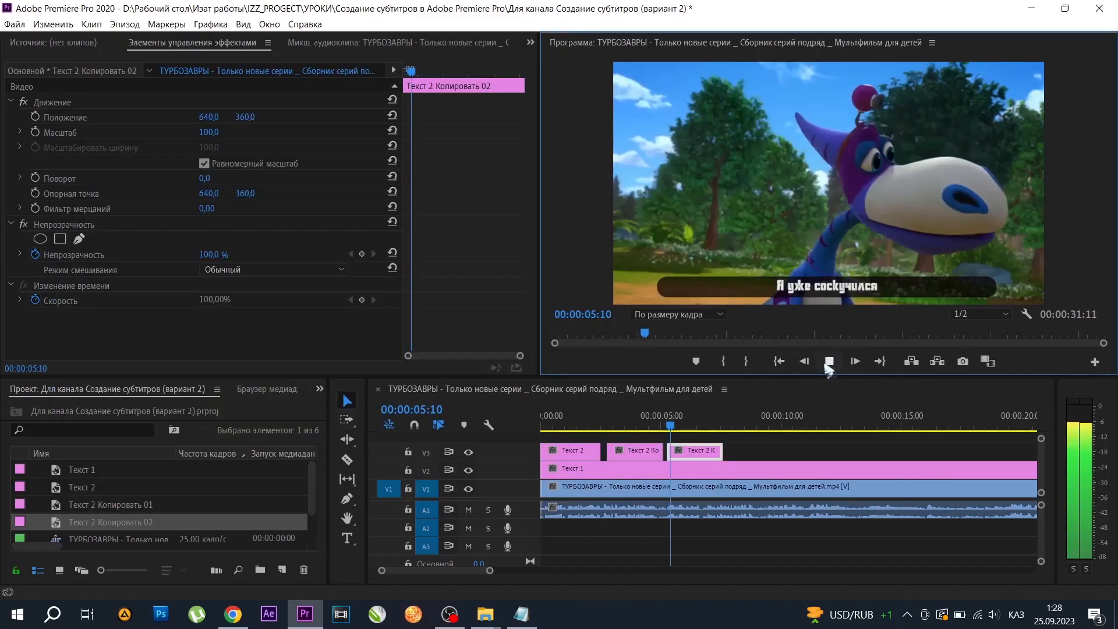
Trim the end of the third subtitle clip to about 00:00:06:21 and duplicate it just after itself on V3.
click(830, 361)
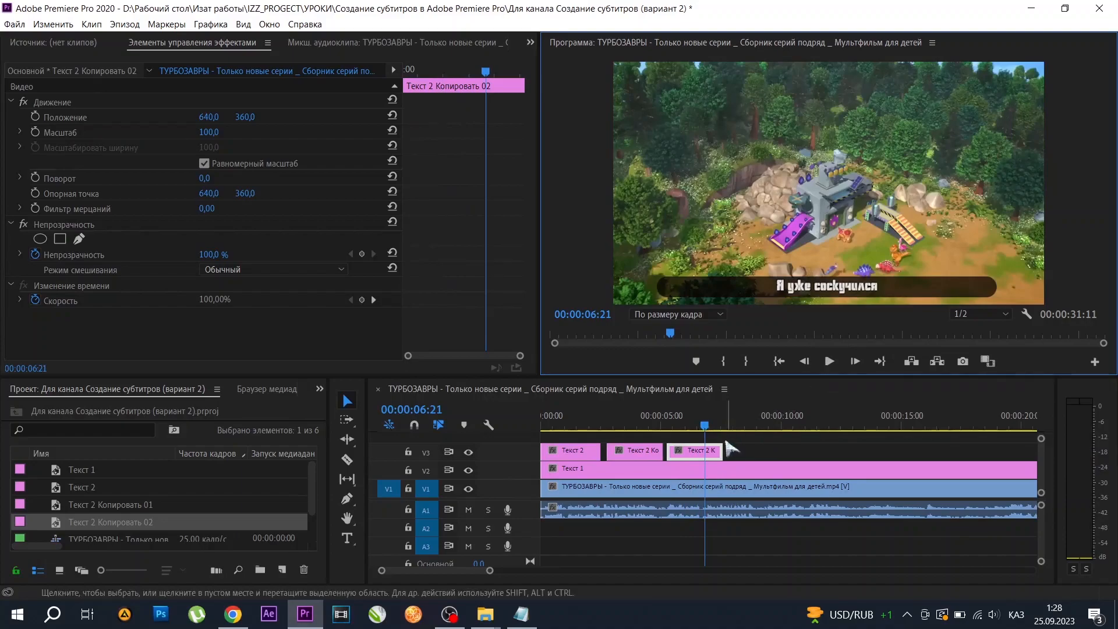
drag(721, 449, 763, 453)
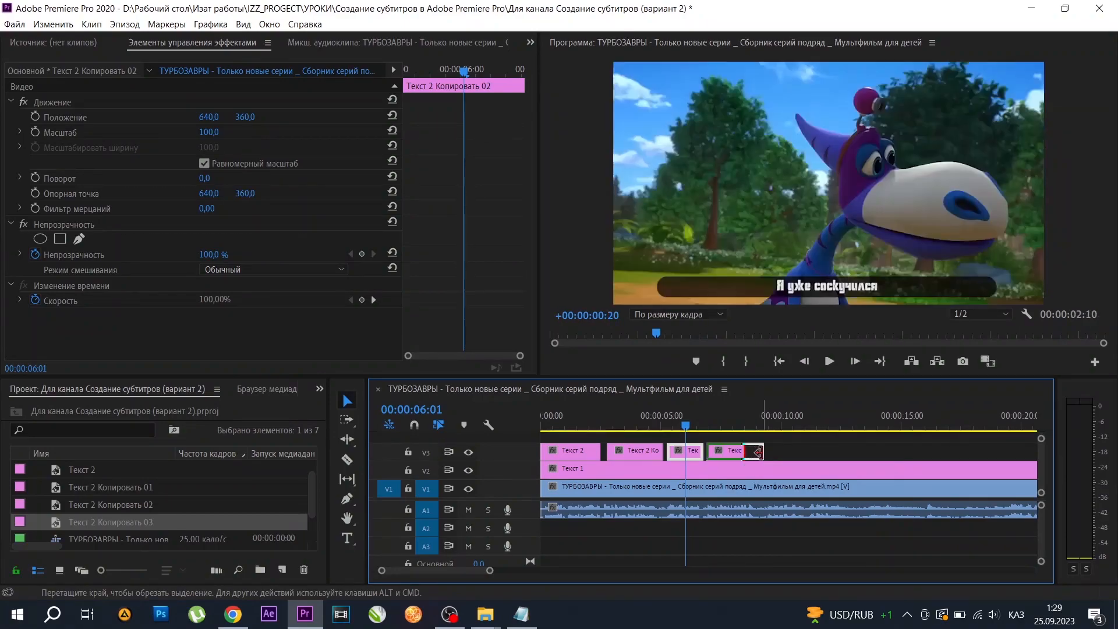
Copy the line "Палечу посмотрю на них из далека" from the text file and replace the fourth subtitle's title text with it.
click(521, 614)
drag(254, 331, 59, 331)
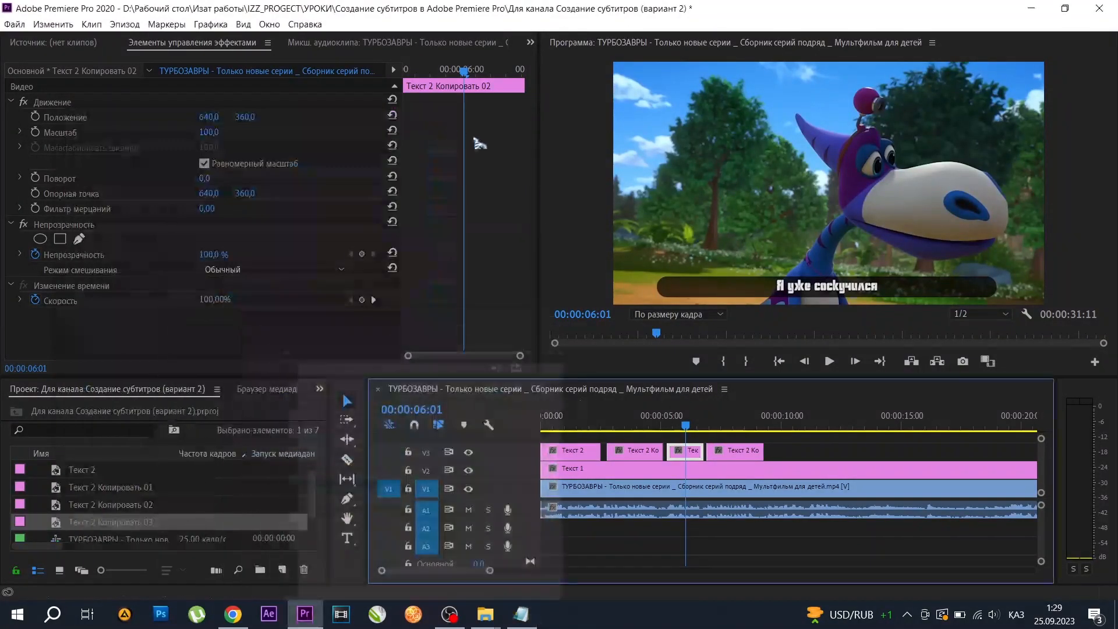
click(441, 119)
drag(694, 434, 716, 434)
click(732, 461)
double_click(732, 460)
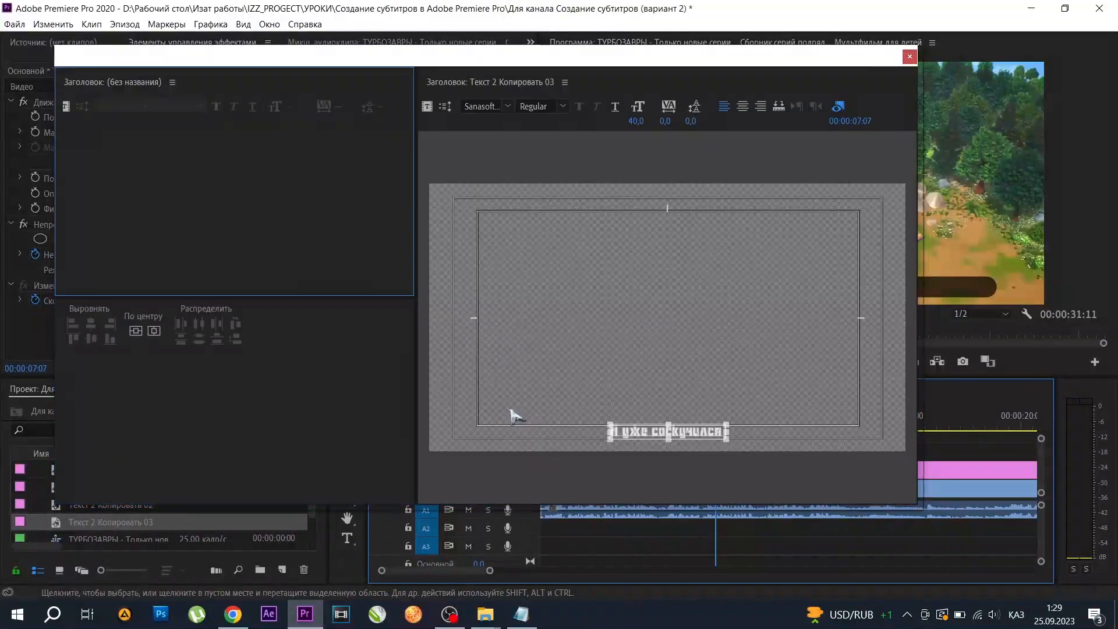
double_click(635, 416)
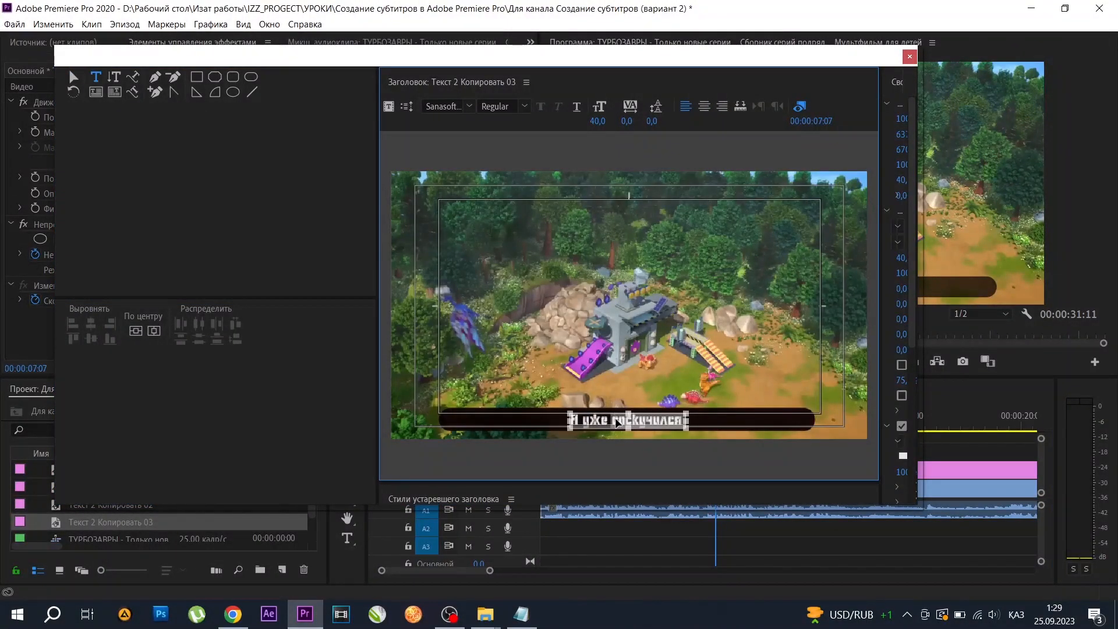
text(Палечу посмотрю на них из далека V)
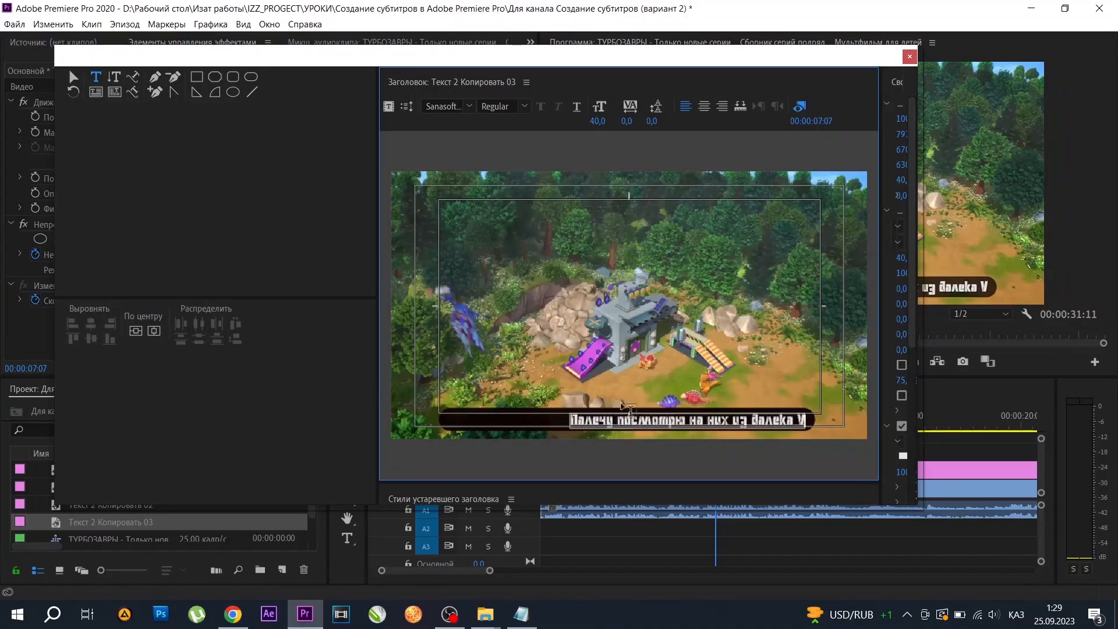
Centre the fourth subtitle line horizontally, delete the stray character at its end, and close the title editor.
click(154, 331)
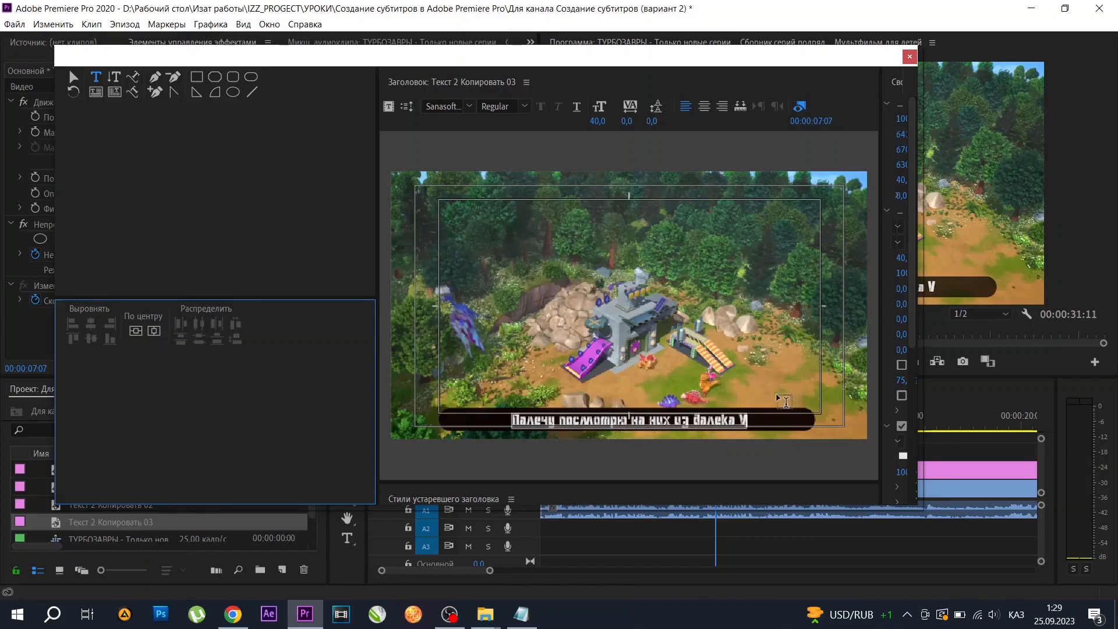
click(749, 418)
key(BackSpace)
key(BackSpace)
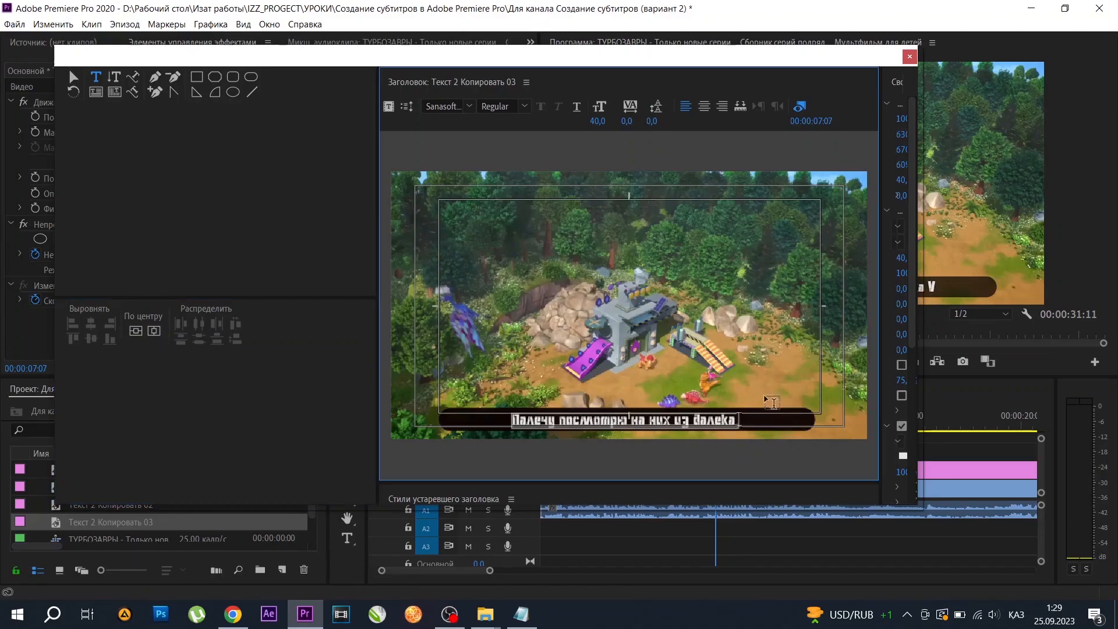
click(909, 58)
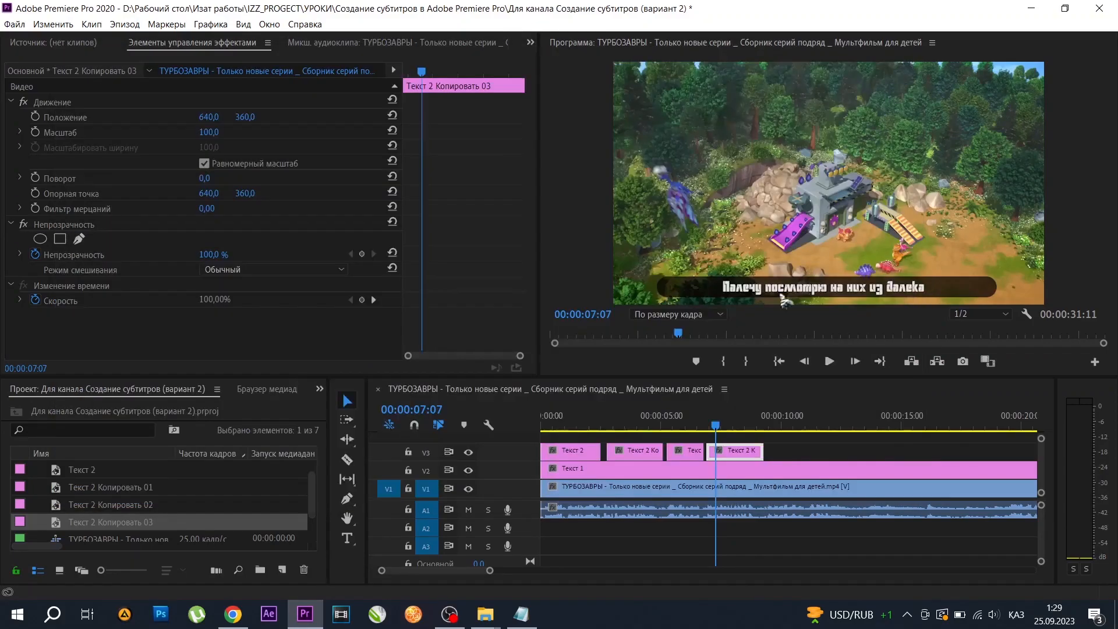
Play through the fourth subtitle to check it, and duplicate it from 00:00:09:10 on V3 as a longer clip reaching about 13 seconds.
click(829, 362)
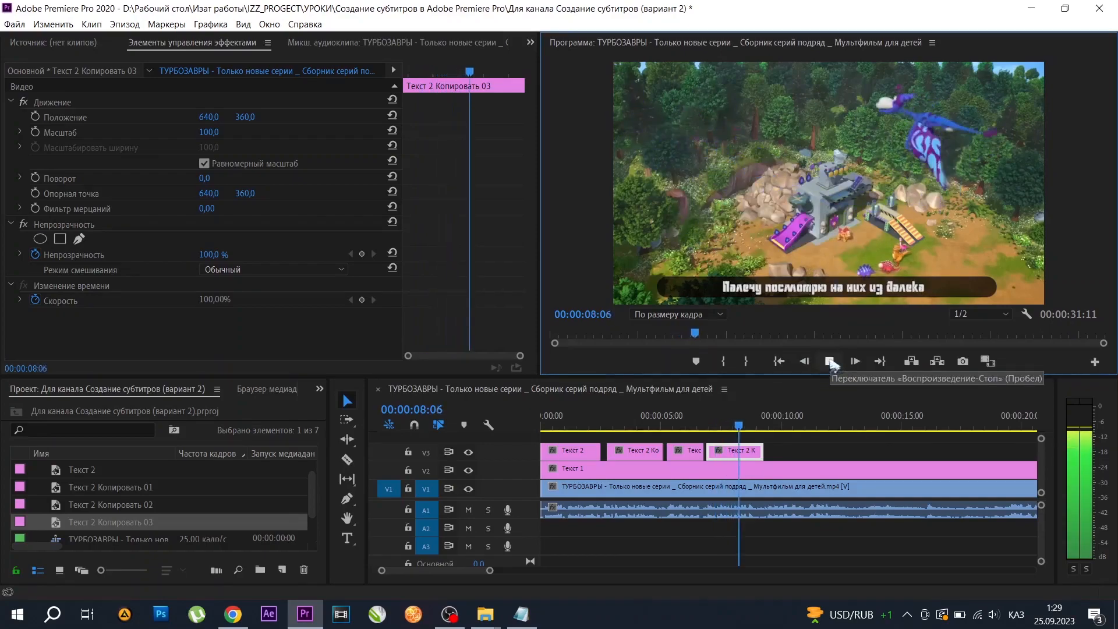
click(830, 362)
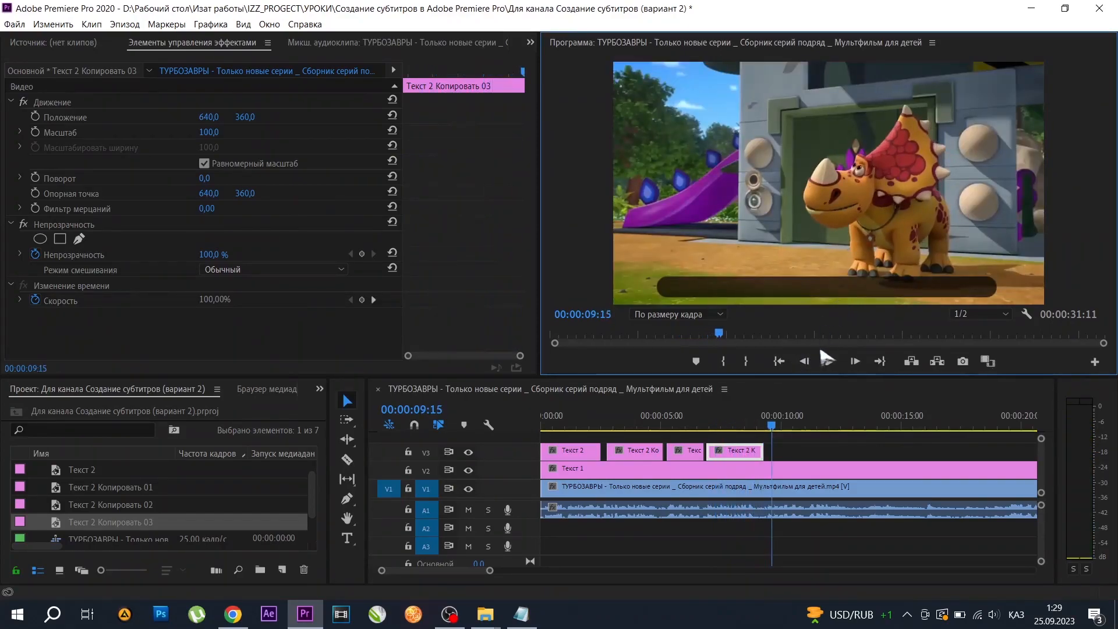
drag(771, 433, 864, 452)
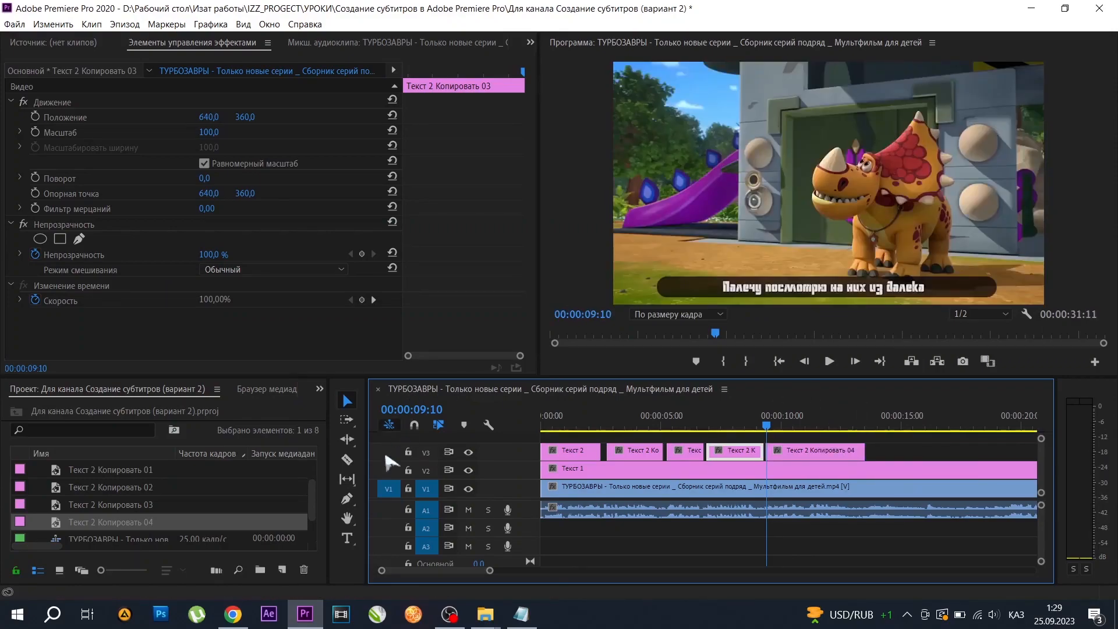
Replace the fifth subtitle's title text with "И включи трансляцию мы тоже соскучились" from the text file and centre the line horizontally.
click(521, 614)
drag(288, 344, 88, 353)
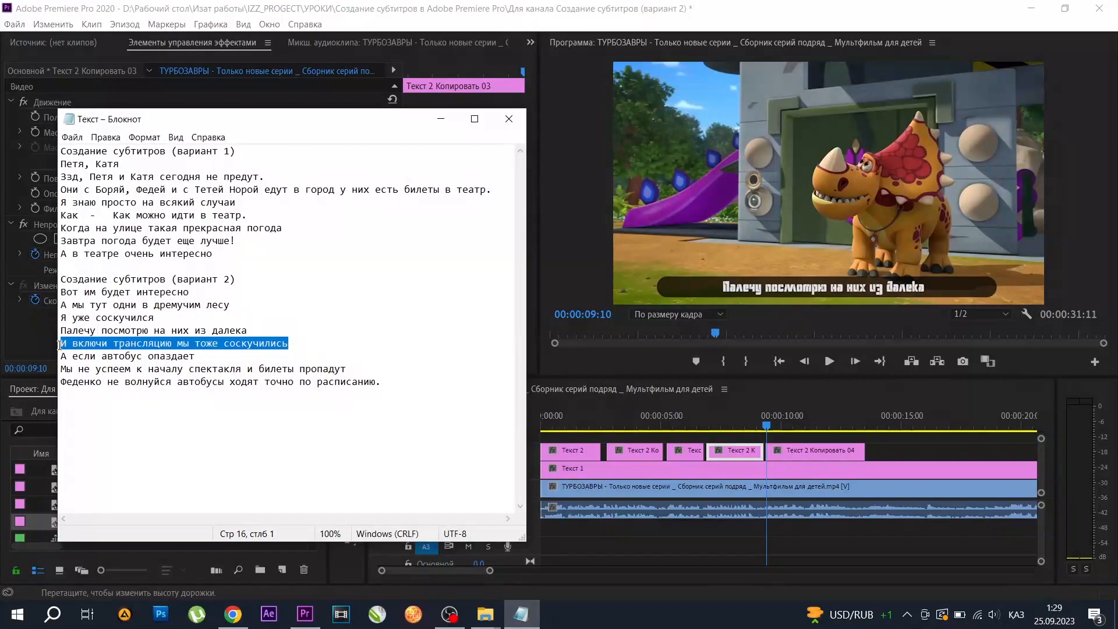
click(441, 119)
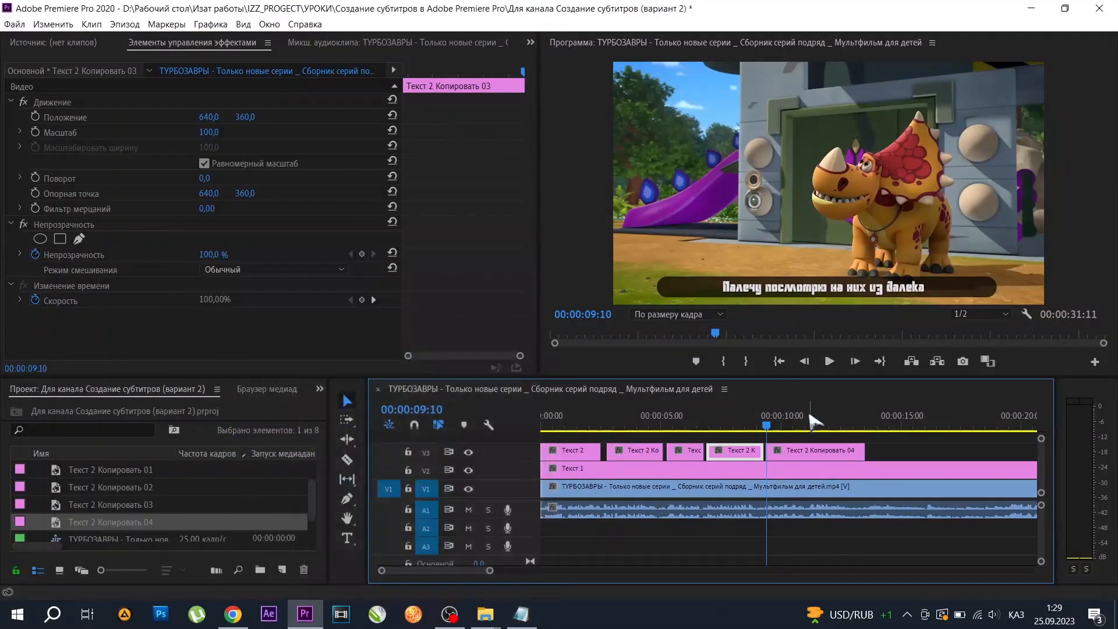
click(824, 451)
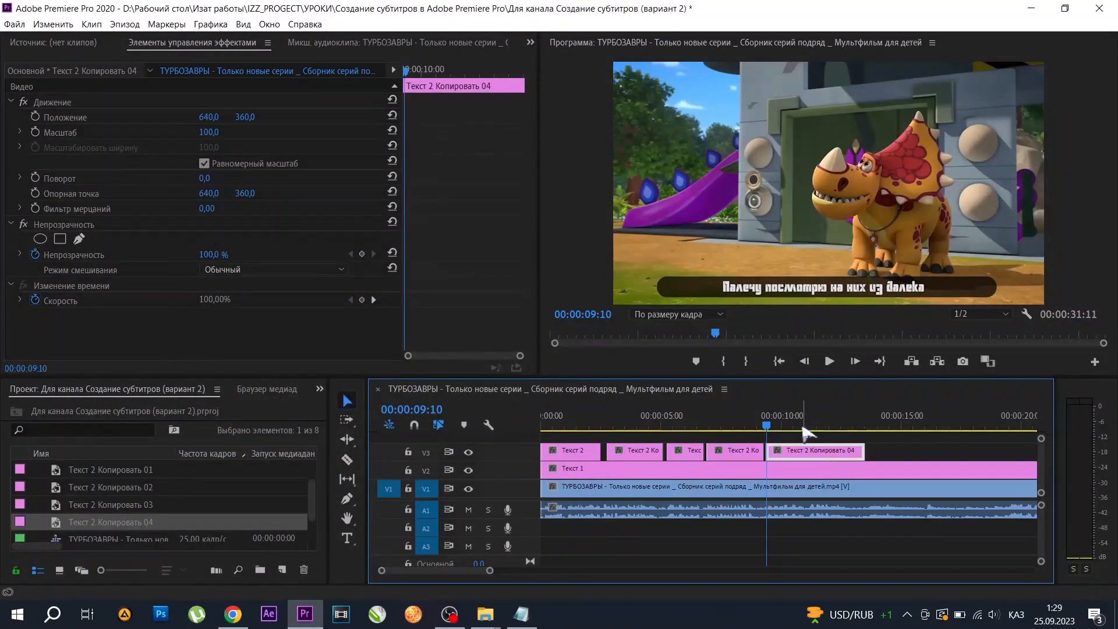
double_click(803, 456)
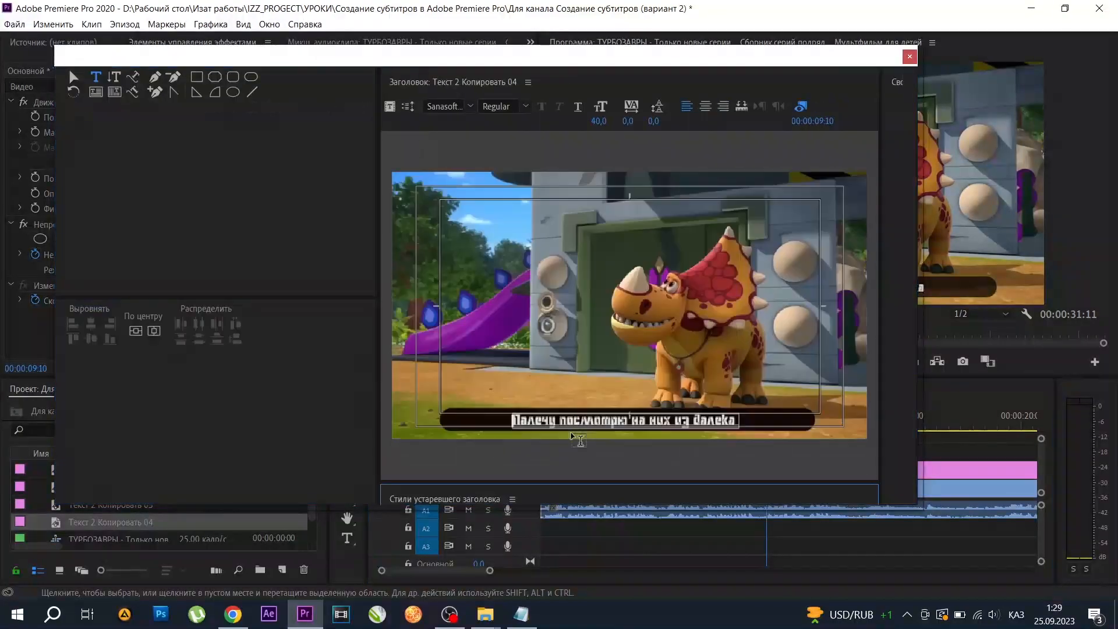
key(ctrl+a)
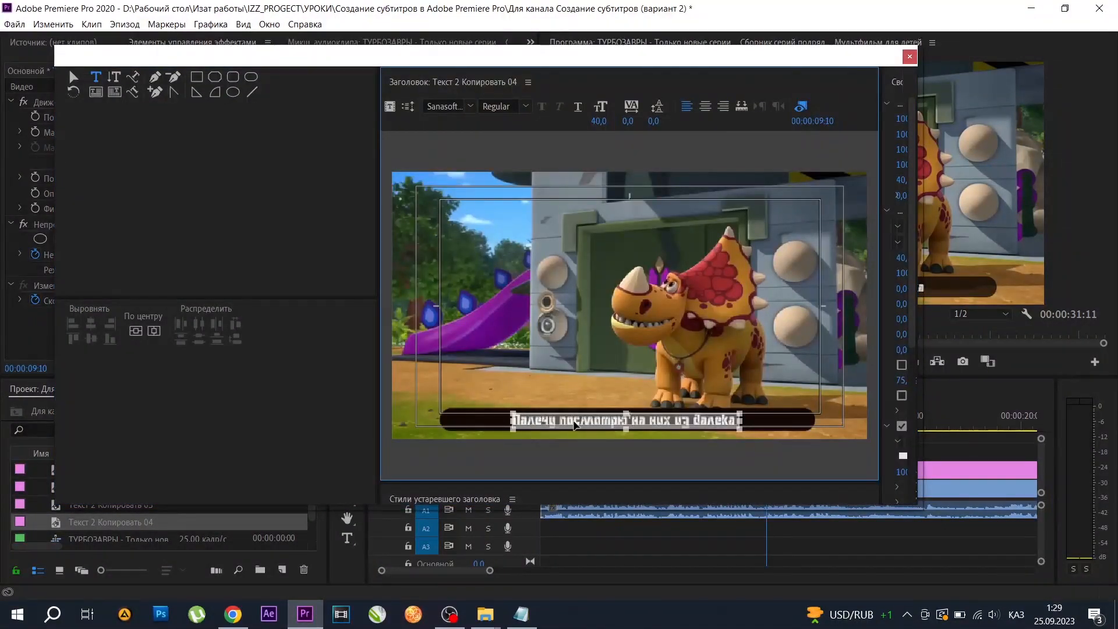
text(И включи трансляцию мы тоже соскучилисьV)
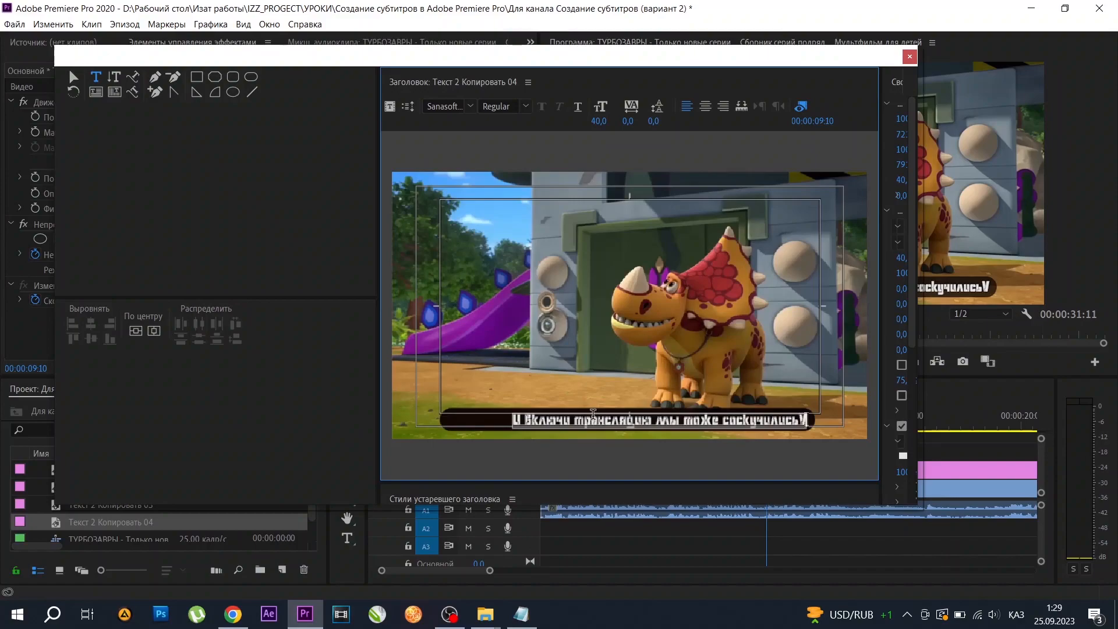
click(153, 331)
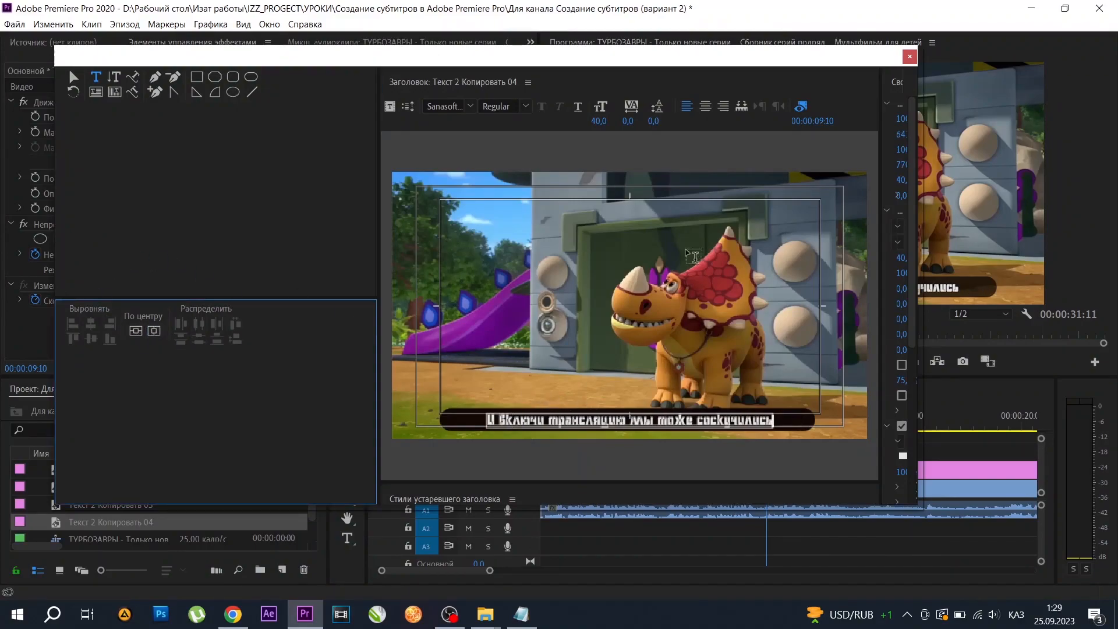
click(910, 57)
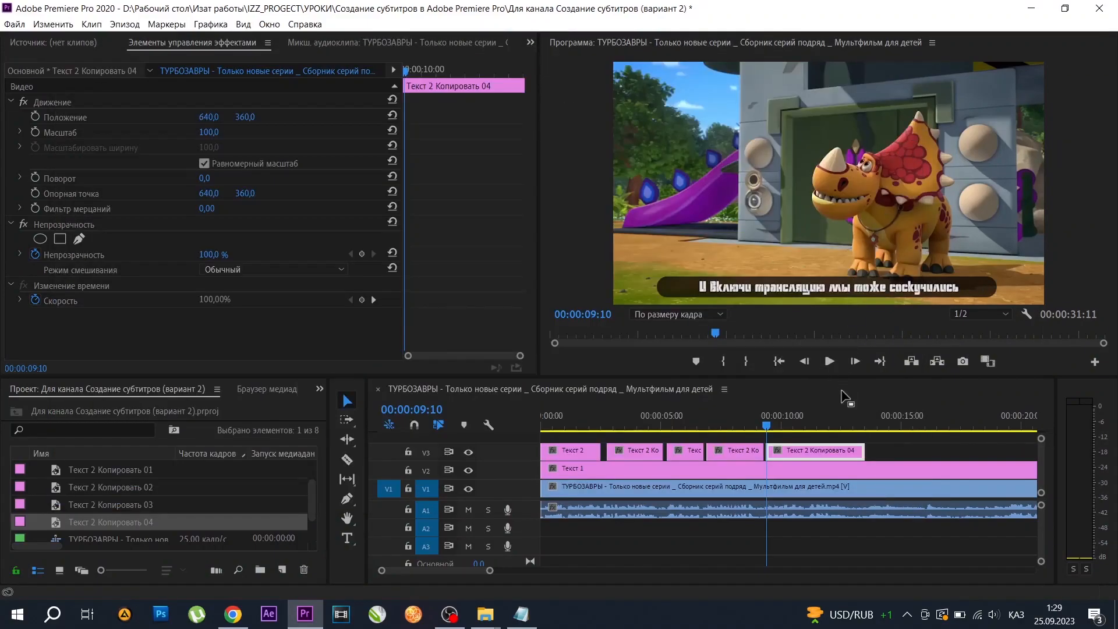
Replay the fifth subtitle to find where its speech ends, and trim the clip's end to 00:00:13:01.
click(829, 362)
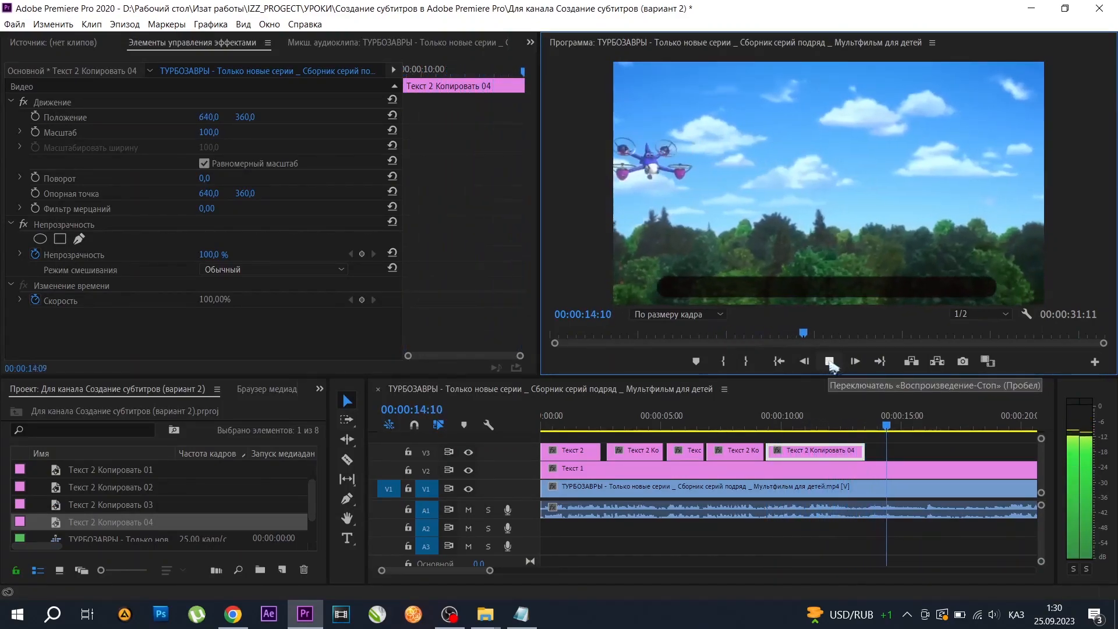
click(830, 362)
click(913, 431)
drag(914, 431, 856, 431)
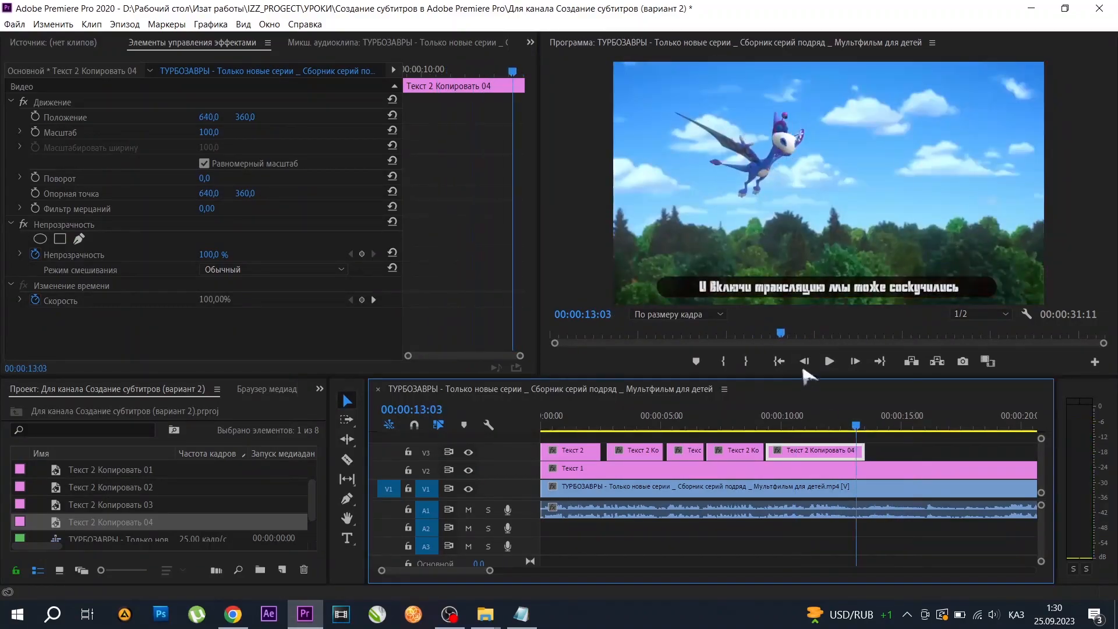
click(830, 362)
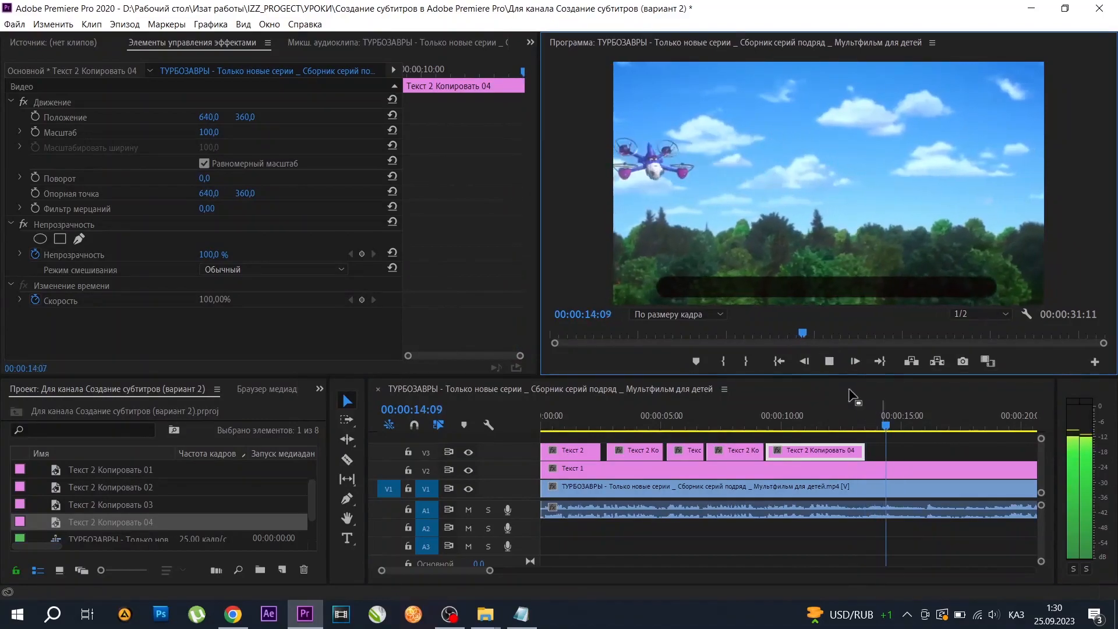
key(space)
drag(905, 430, 797, 429)
click(828, 361)
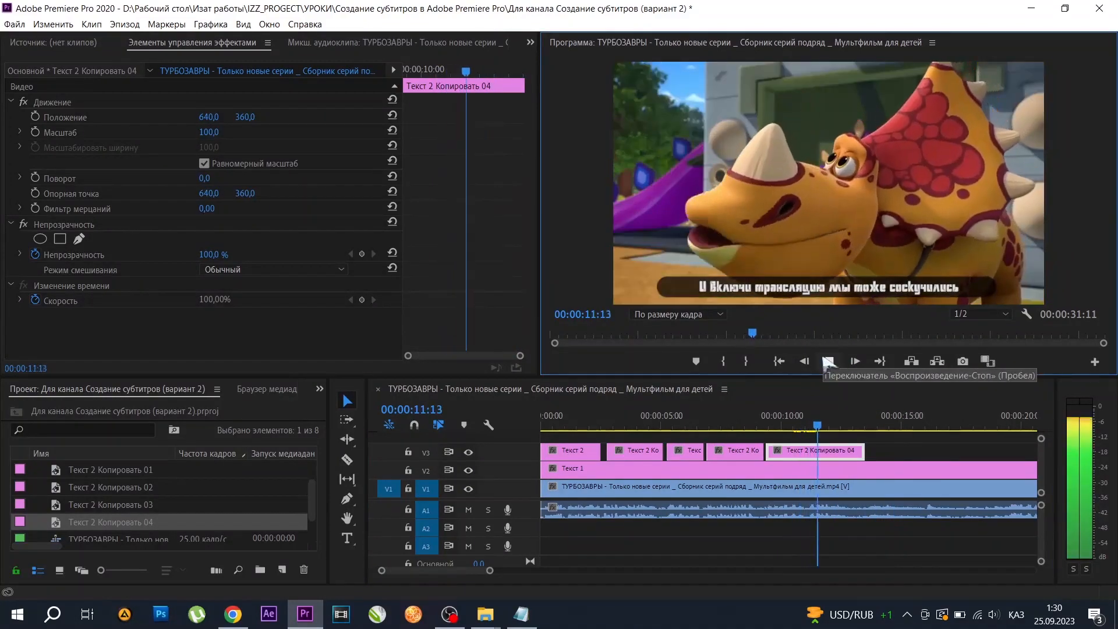
click(828, 361)
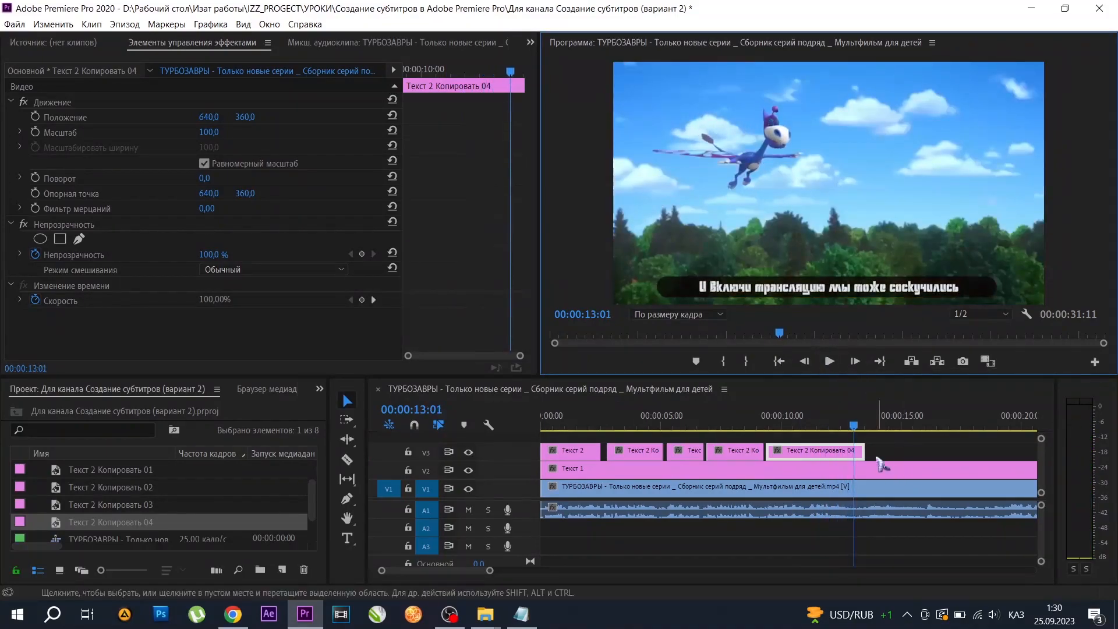
drag(863, 450, 854, 450)
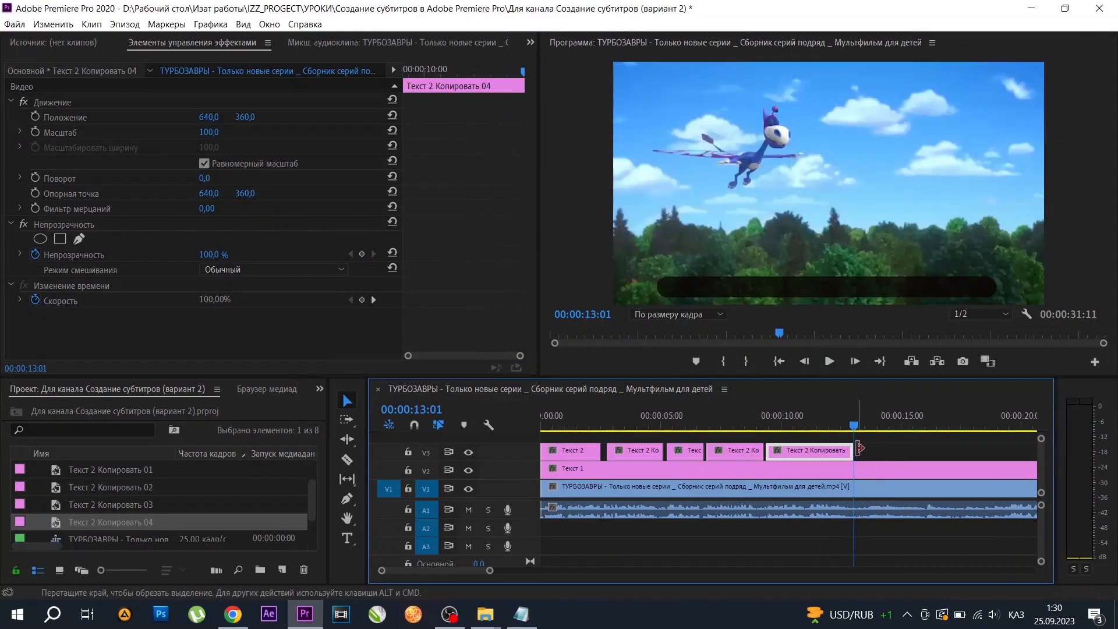
Split the dark bar title on V2 at 00:00:13:01 with the Razor tool.
key(c)
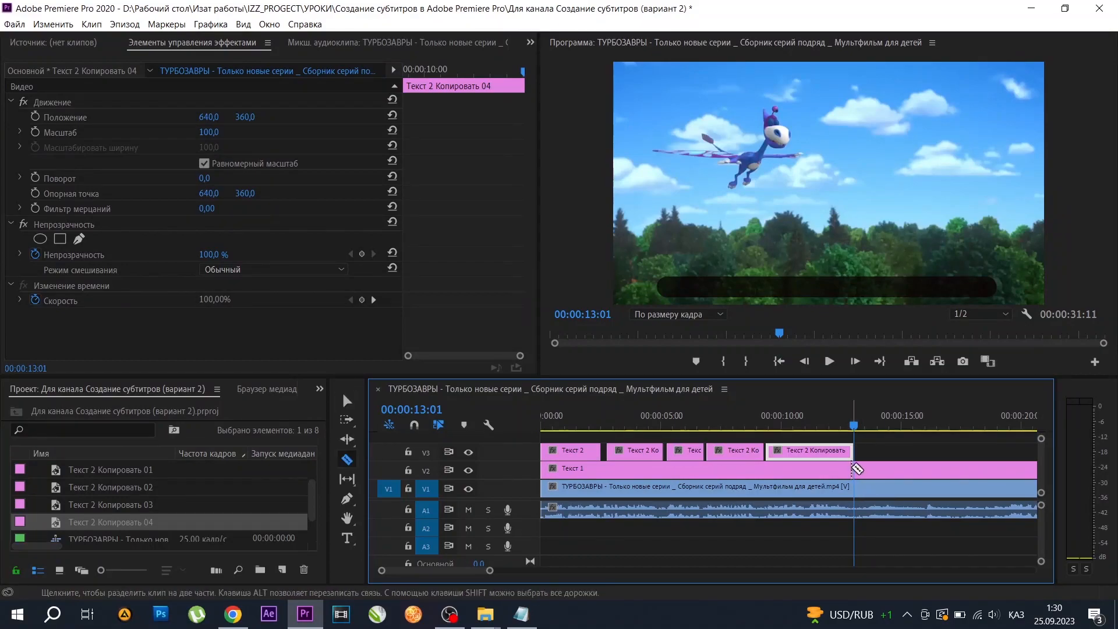
click(856, 469)
key(v)
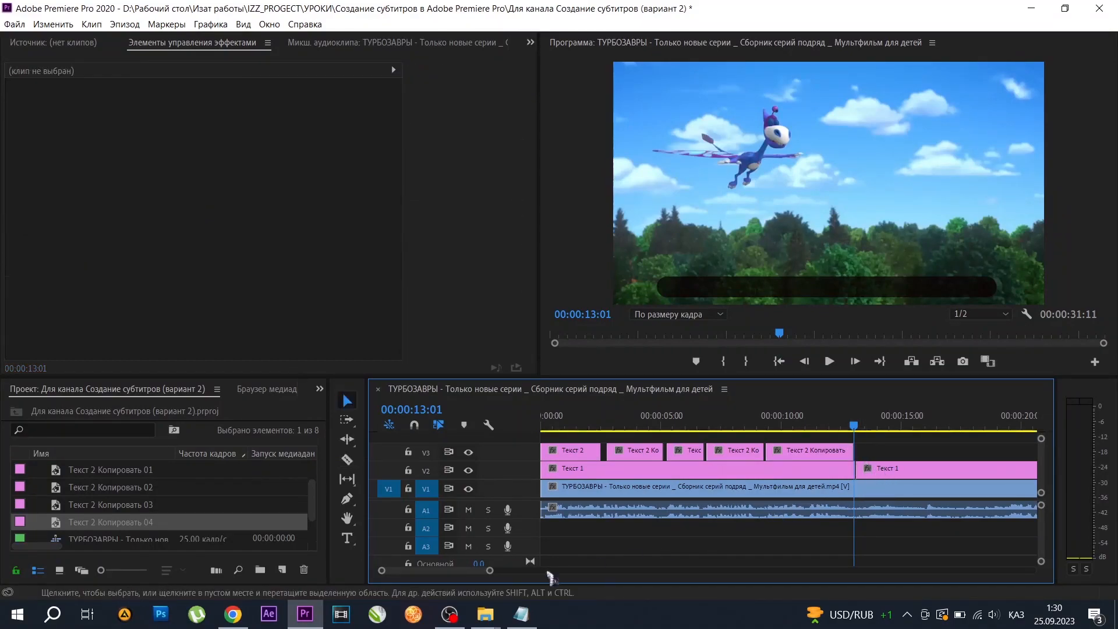
Split the dark bar on V2 again at 00:00:19:02 and delete the piece between the two cuts.
drag(491, 571, 565, 576)
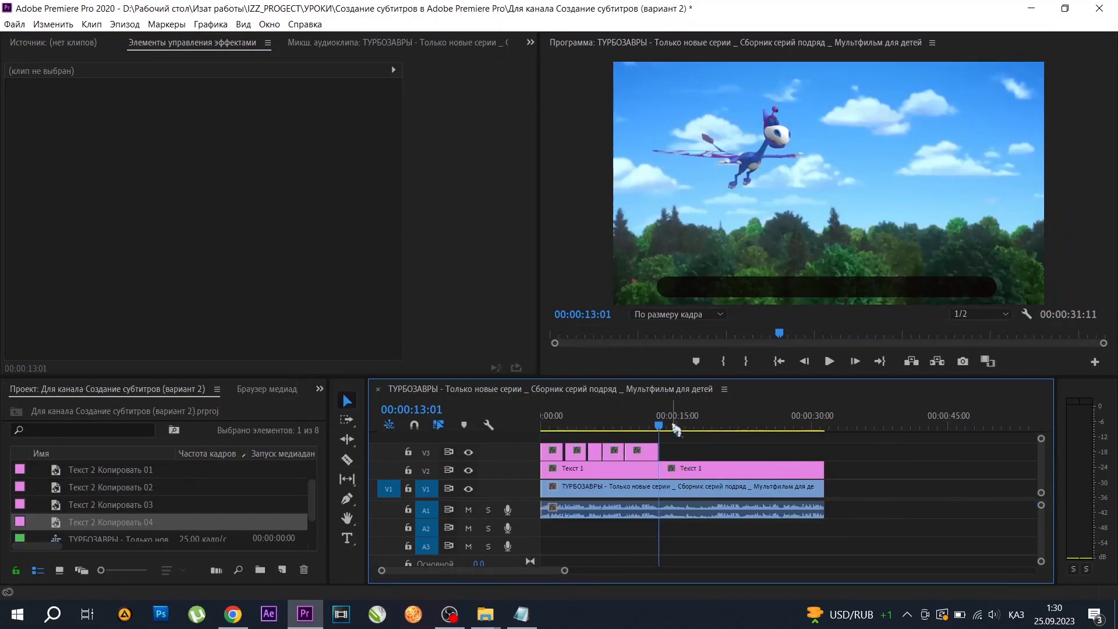
drag(660, 424, 713, 426)
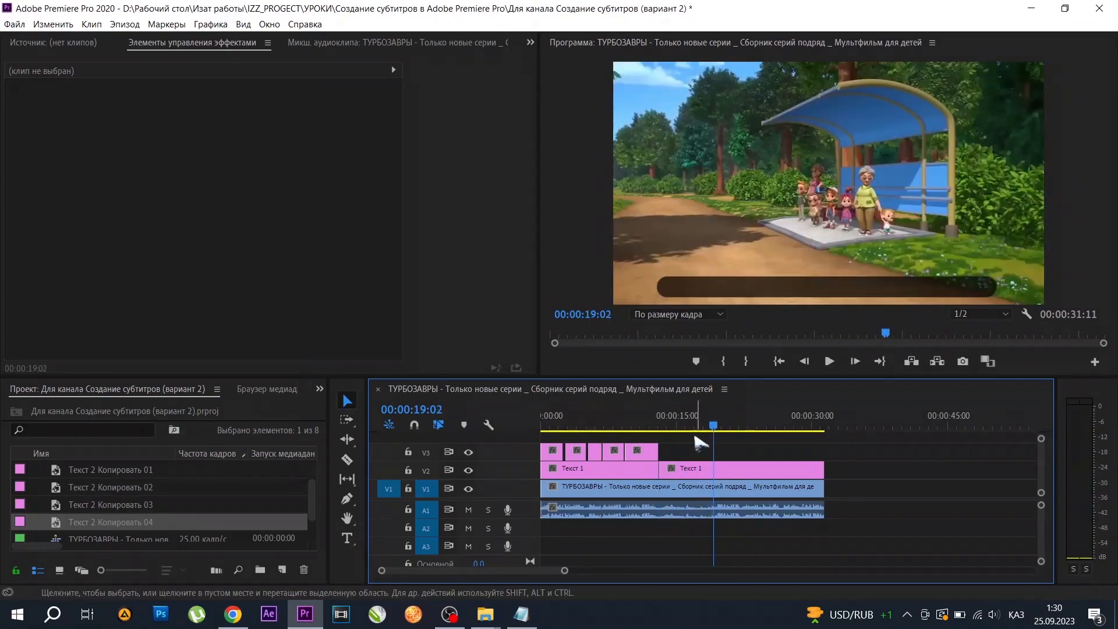
key(c)
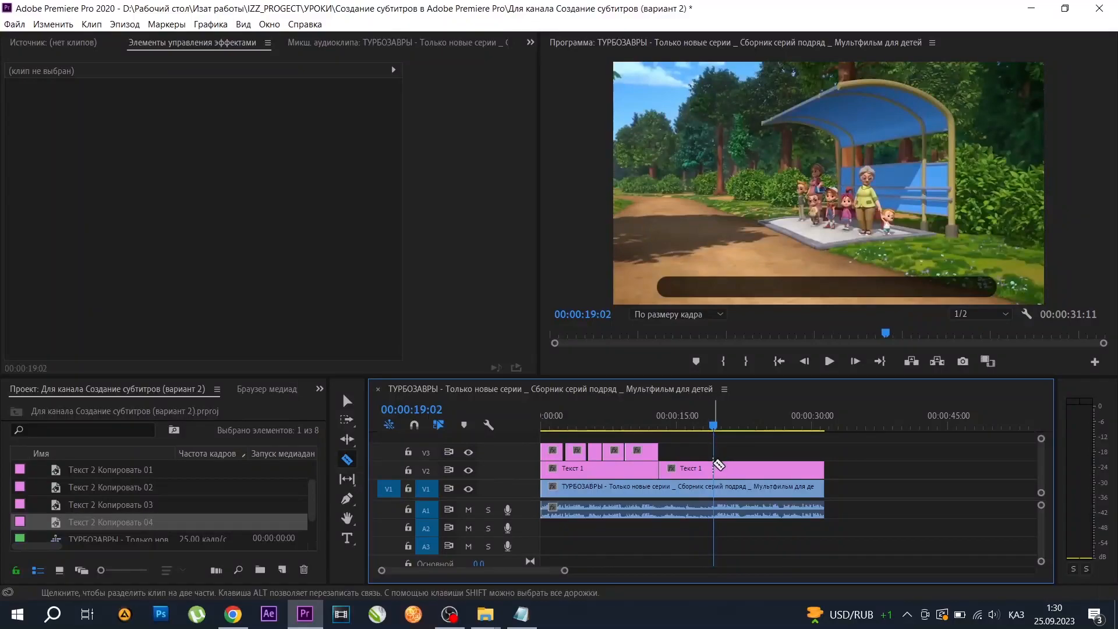
key(v)
click(693, 469)
key(Delete)
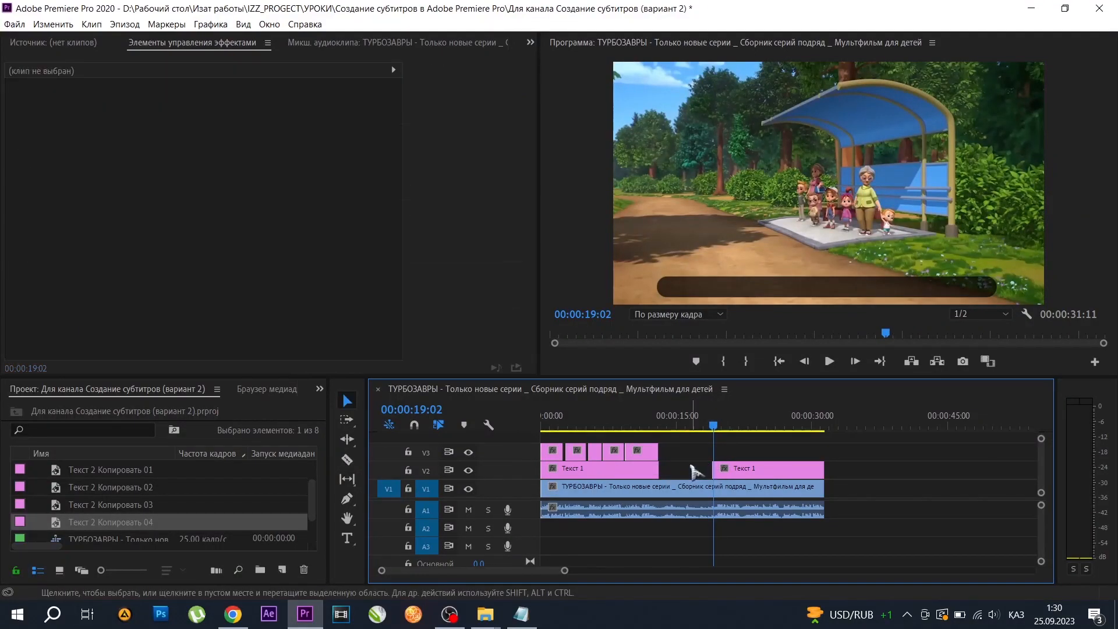
drag(727, 428, 712, 431)
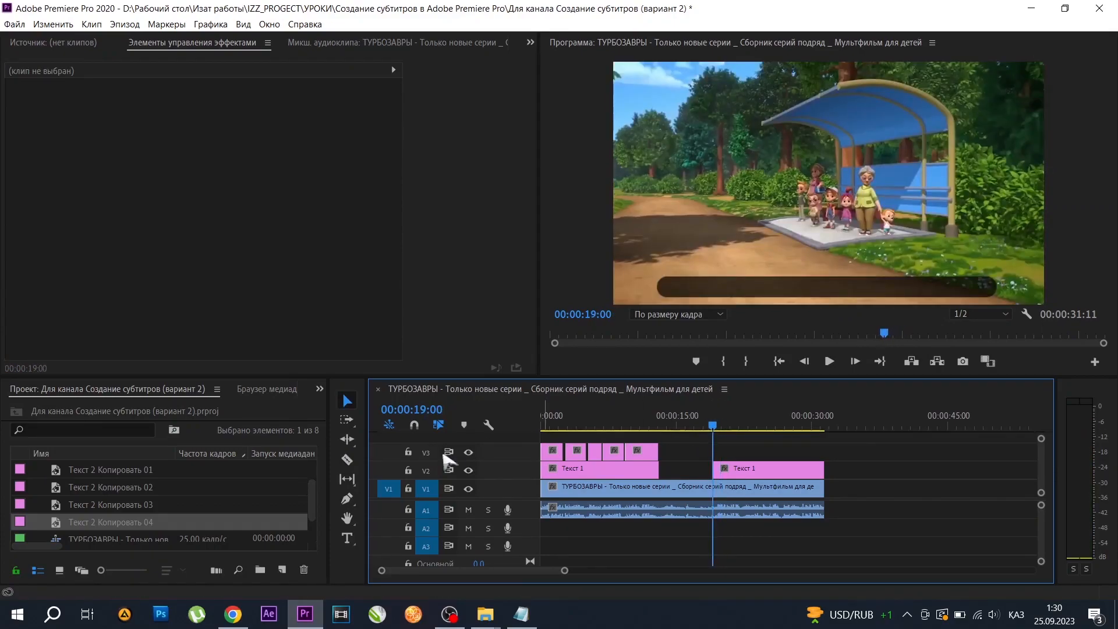
Apply the Растворение пленки video transition from the Растворение group to the start of the second dark bar on V2.
click(319, 390)
click(348, 457)
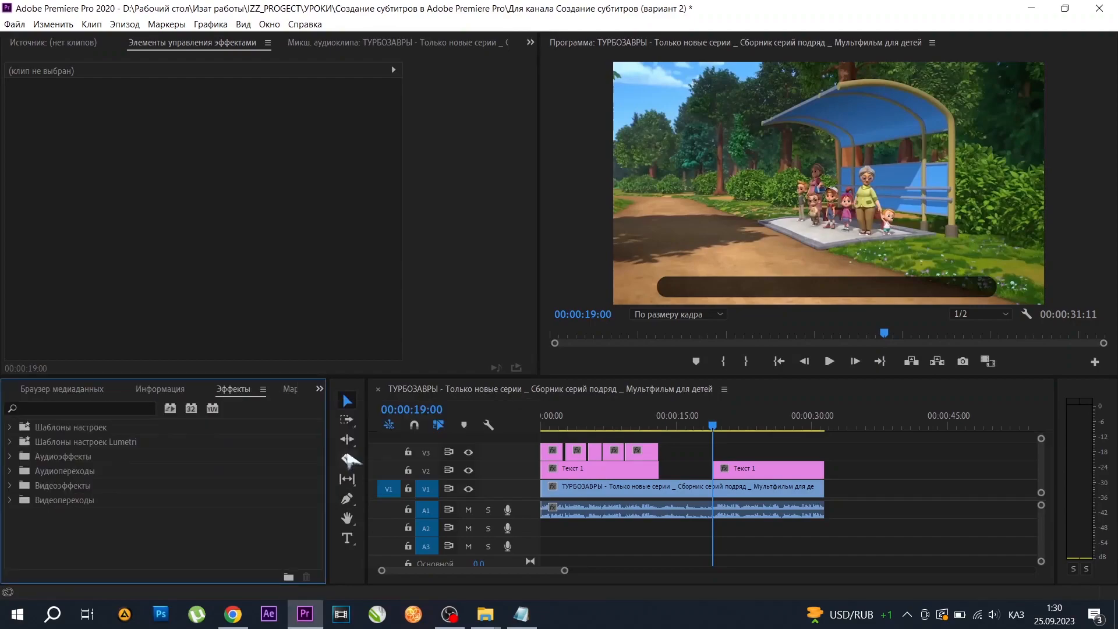
click(16, 499)
scroll(114, 506, down, 2)
click(26, 534)
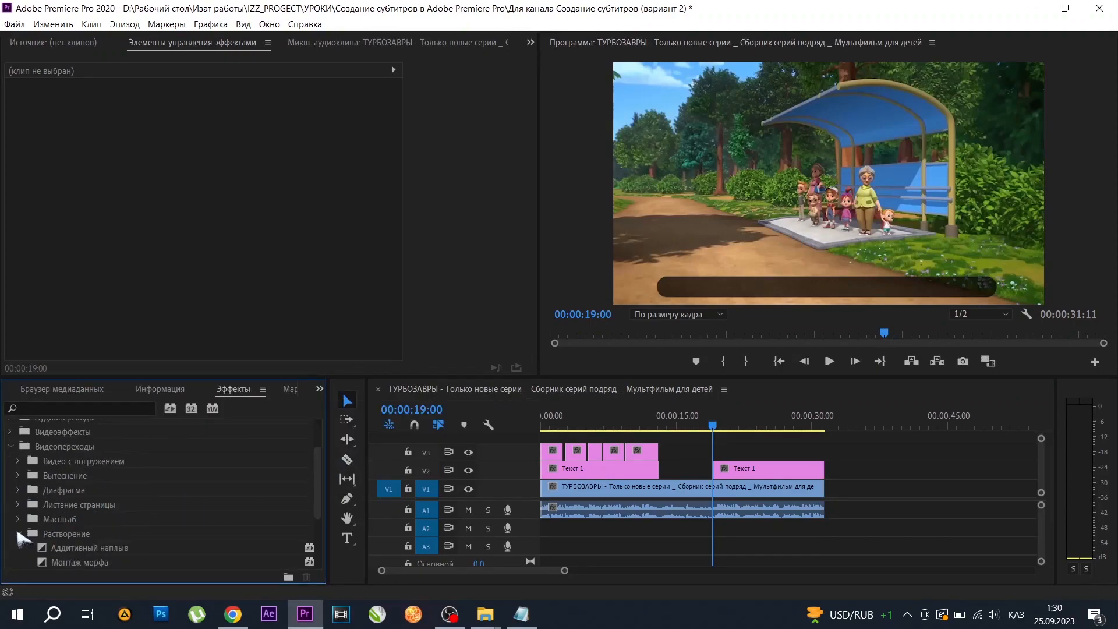
scroll(70, 504, down, 3)
drag(90, 534, 721, 470)
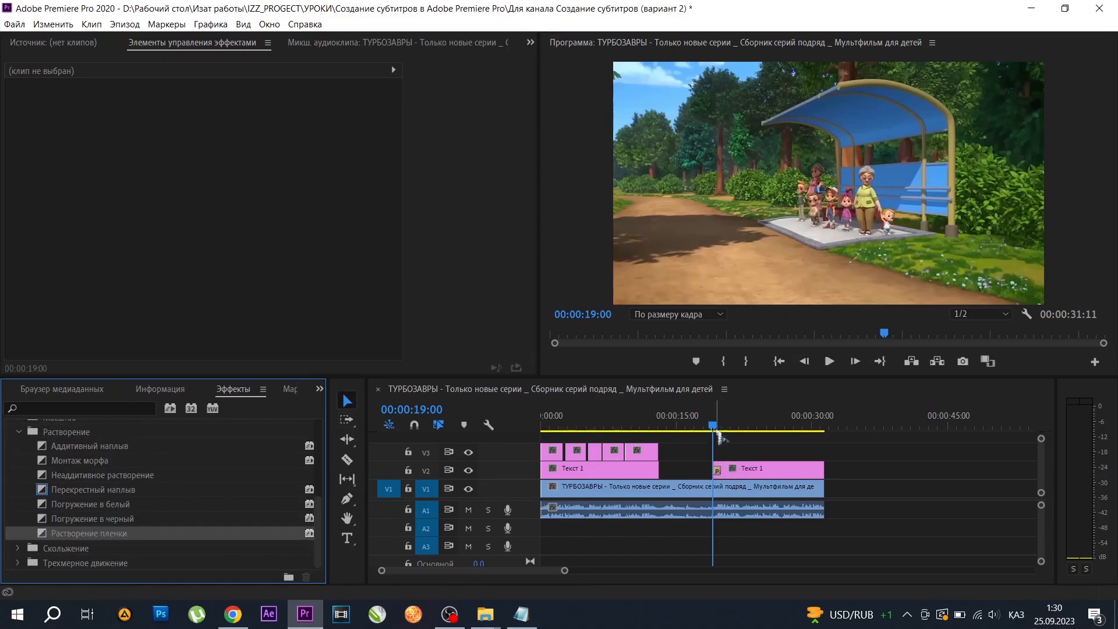
Play up to 00:00:19:19 and extend the second dark bar's start slightly earlier so its dissolve finishes at the playhead.
click(829, 361)
click(829, 362)
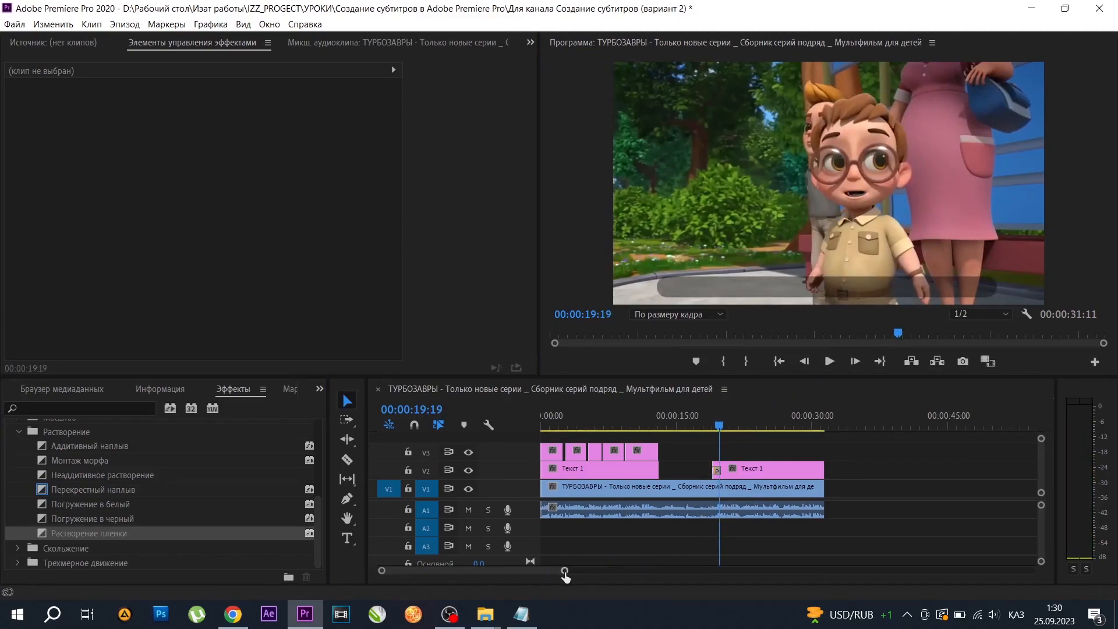
drag(564, 575, 507, 572)
click(778, 468)
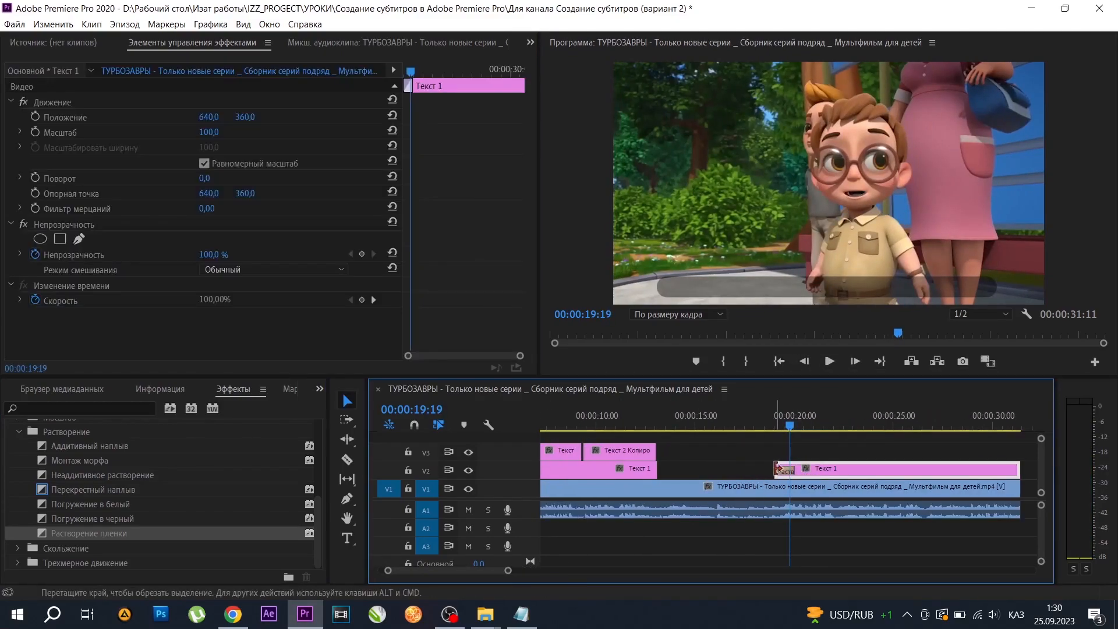
drag(778, 469, 770, 468)
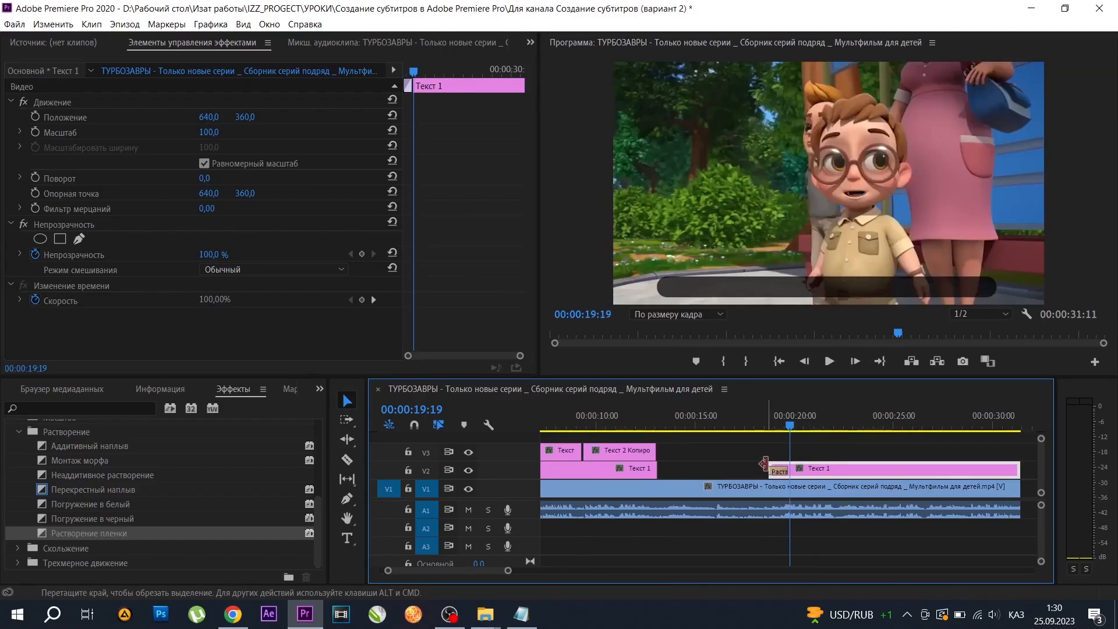
Copy the line "А если автобус опаздает" from the text file and duplicate the fifth subtitle on V3 to 00:00:19:19.
click(521, 615)
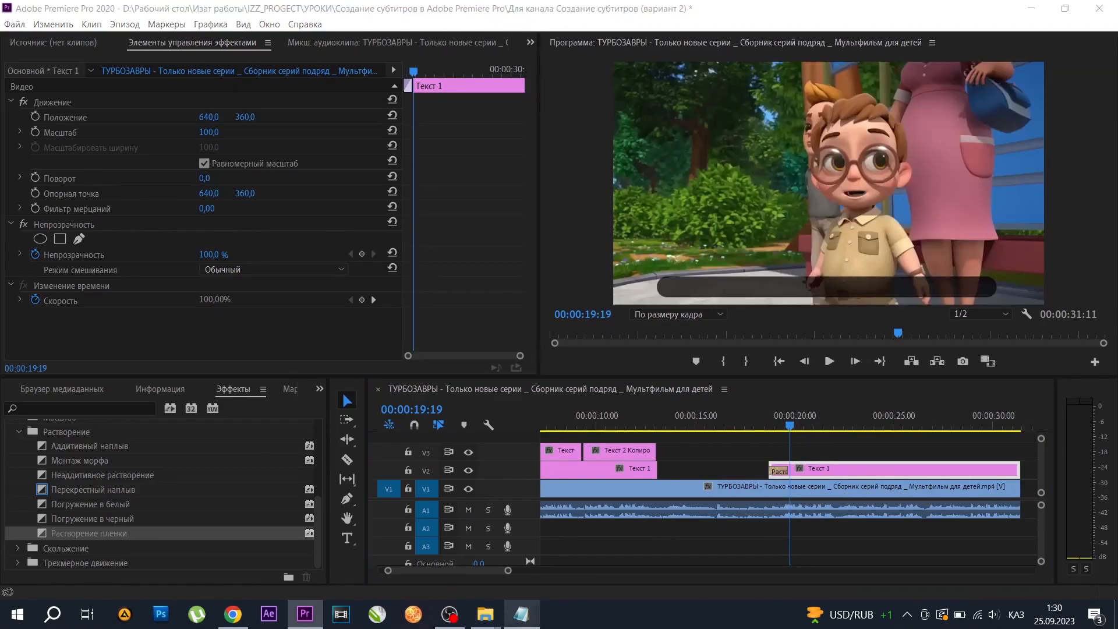
drag(196, 355, 72, 356)
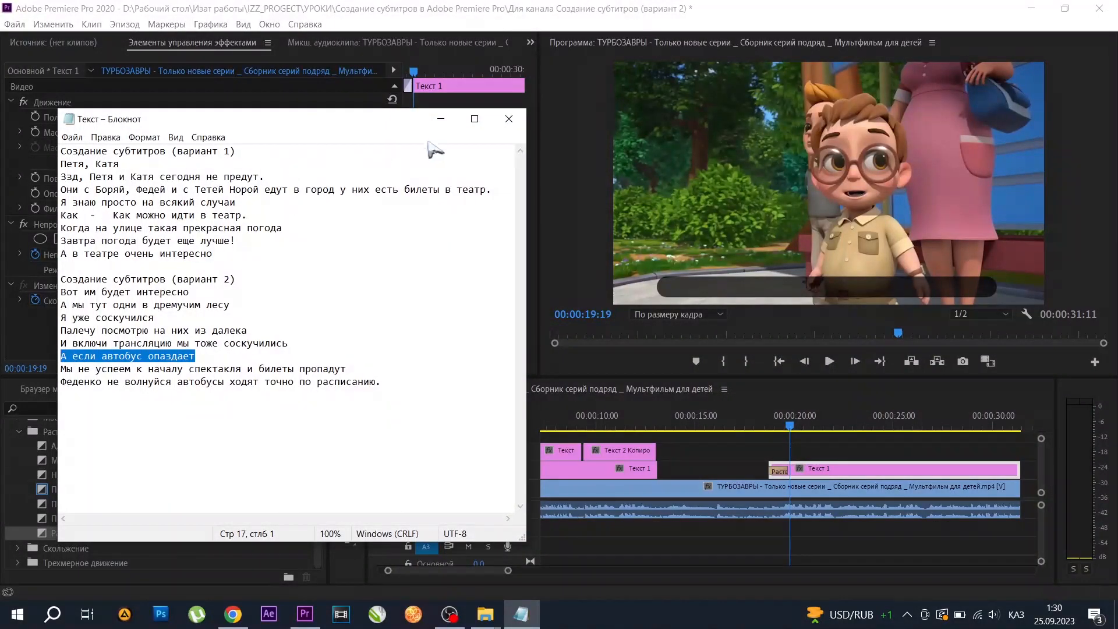
click(441, 118)
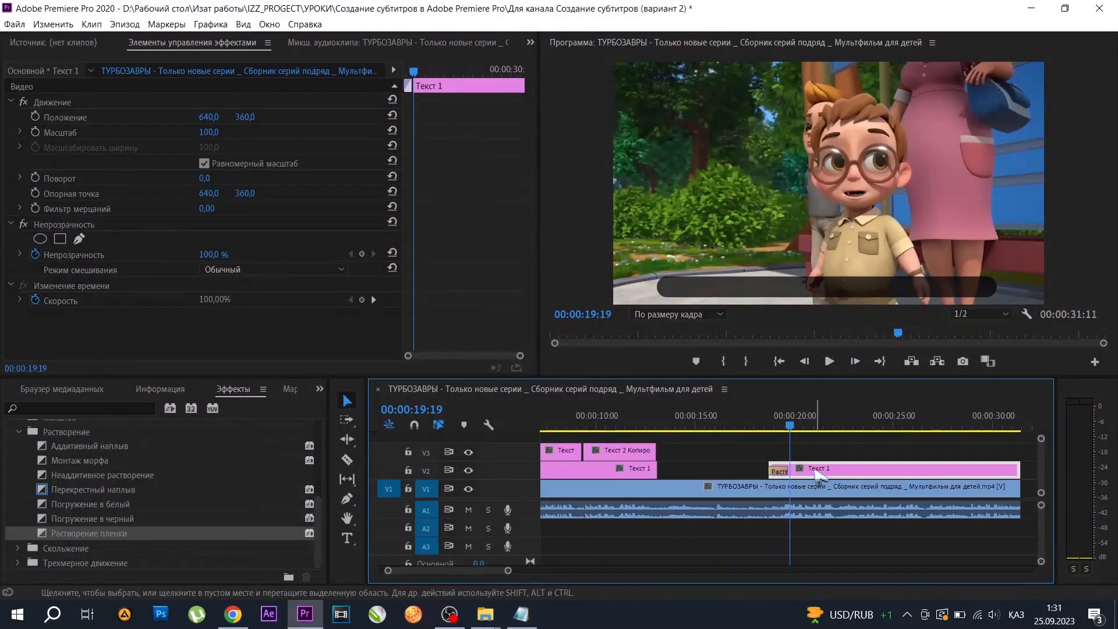
click(619, 449)
drag(619, 449, 826, 452)
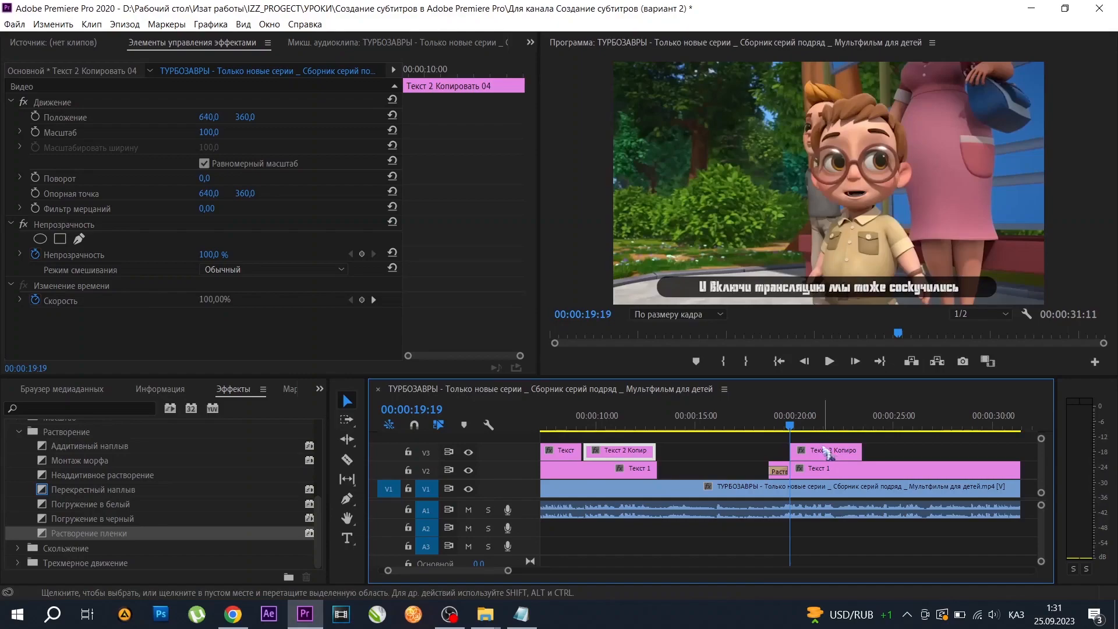
Replace the sixth subtitle's title text with the copied line "А если автобус опаздает" and centre it horizontally.
double_click(829, 450)
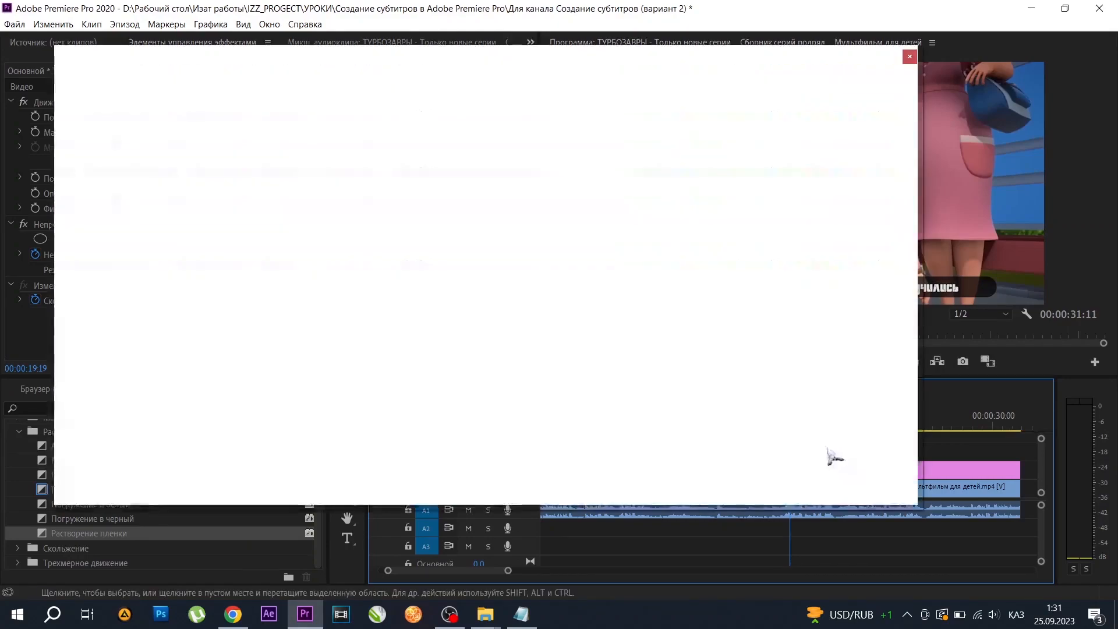
click(563, 424)
key(ctrl+a)
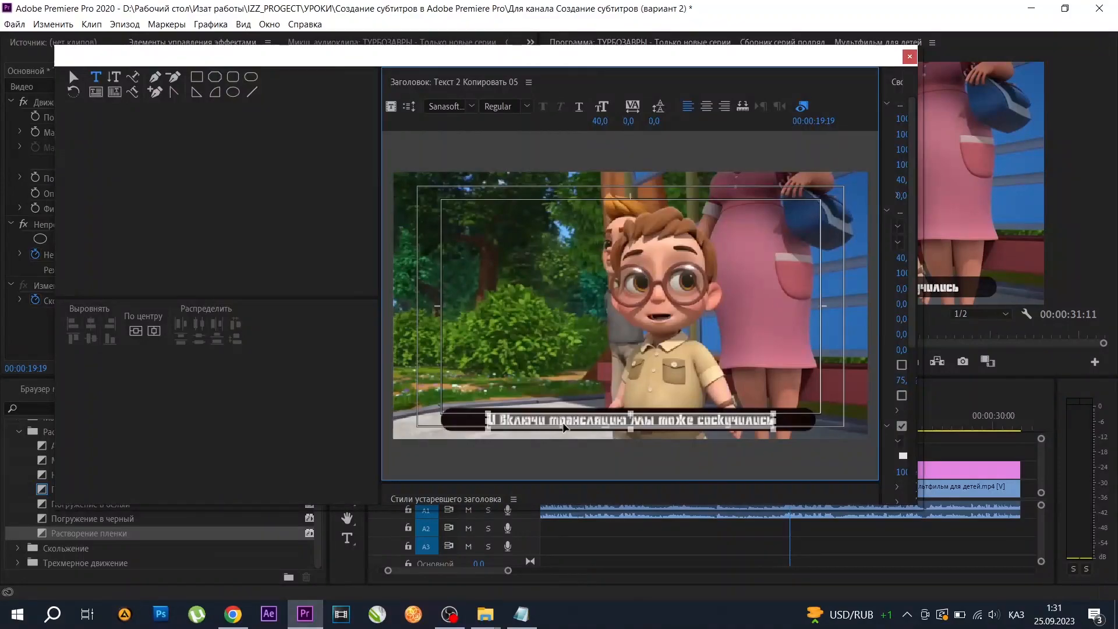
text(А если автобус опаздает)
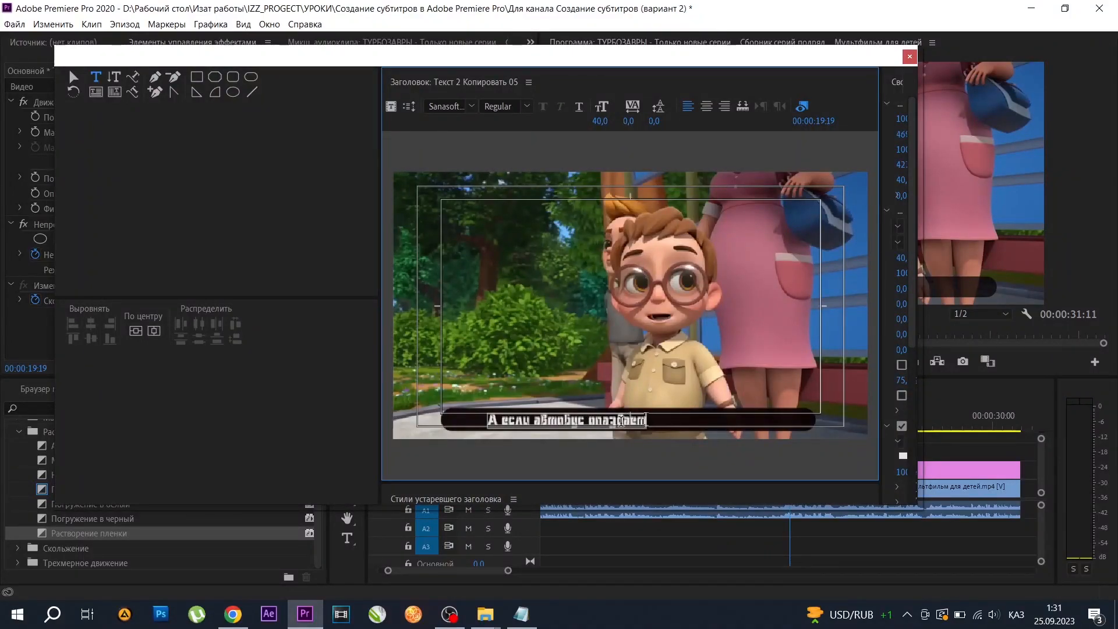
key(ctrl+a)
click(154, 332)
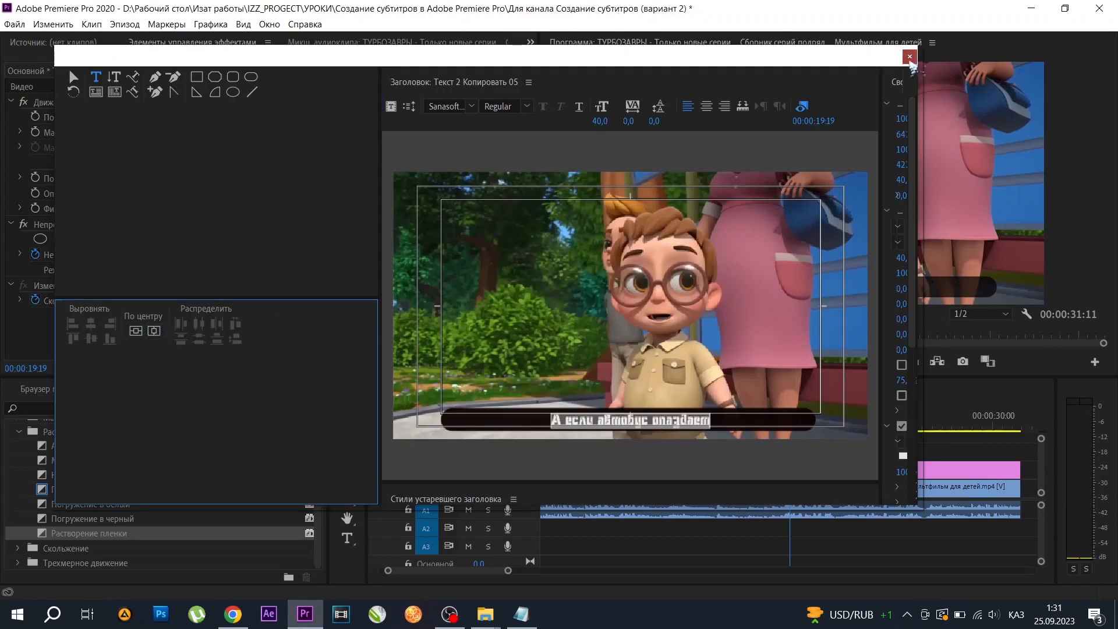
click(910, 57)
Replay the sixth subtitle to find where its speech ends, and trim the clip's end to 00:00:22:02.
drag(794, 428, 769, 426)
click(830, 362)
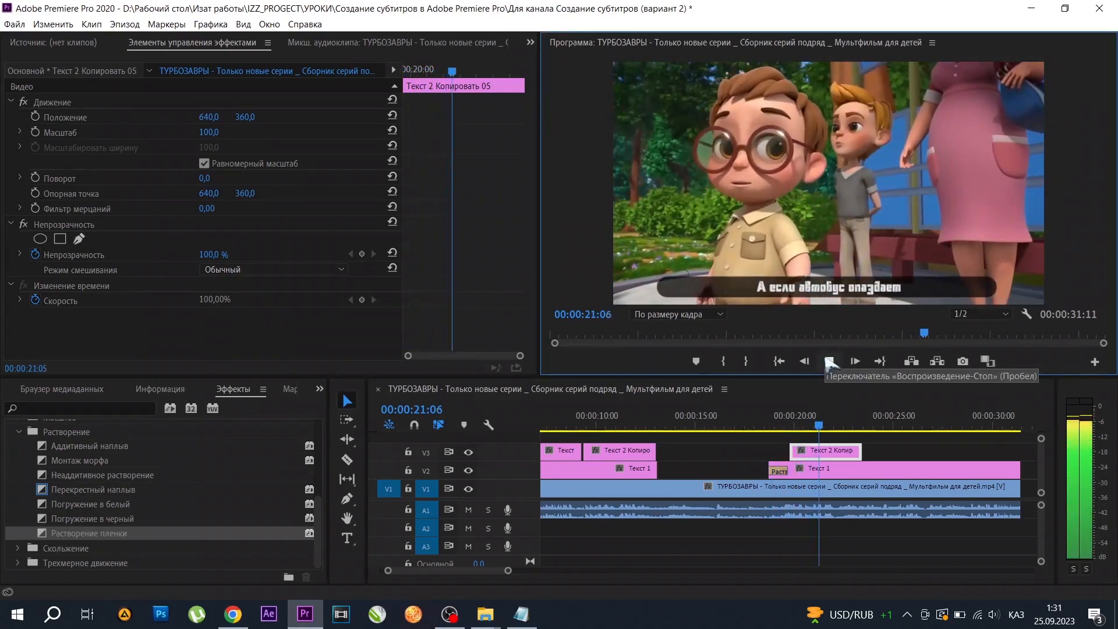
click(830, 362)
drag(866, 451, 836, 451)
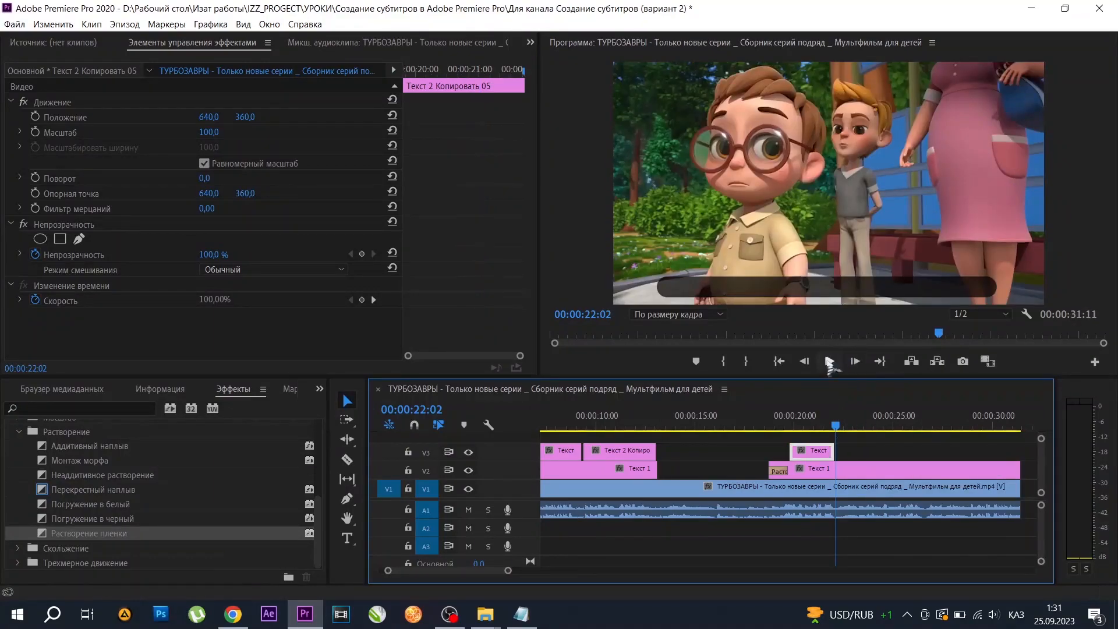
Play on to the next spoken line and duplicate the sixth subtitle on V3 to 00:00:22:13.
click(830, 362)
click(830, 362)
drag(852, 431, 876, 462)
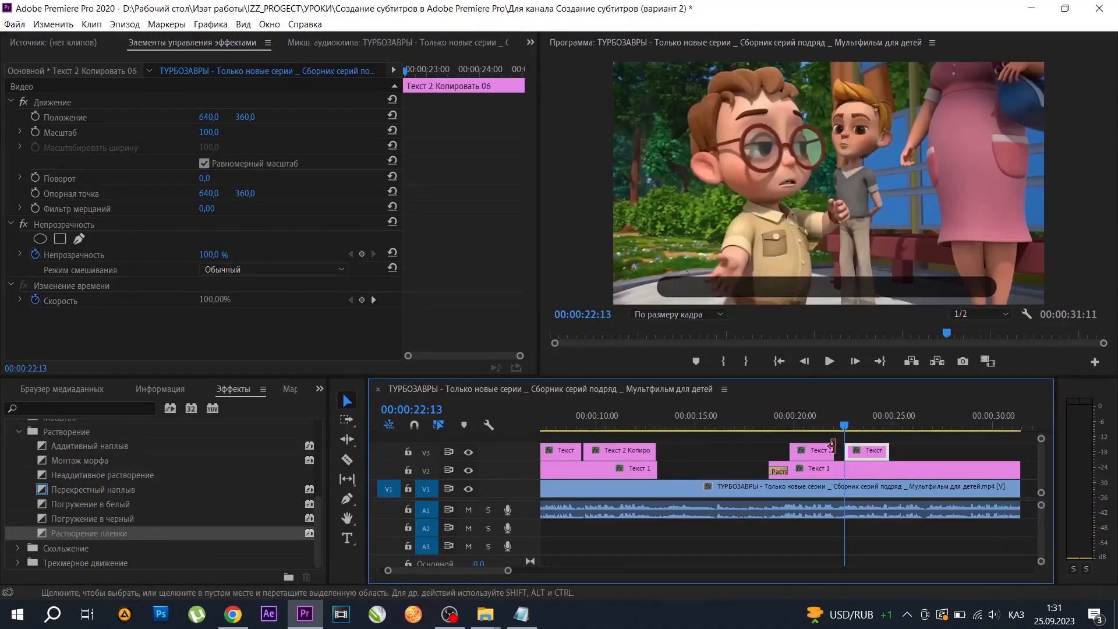
Replace the seventh subtitle's title text with "Мы не успеем к началу спектакля и билеты пропадут" from the text file, centred horizontally without the trailing space.
click(521, 614)
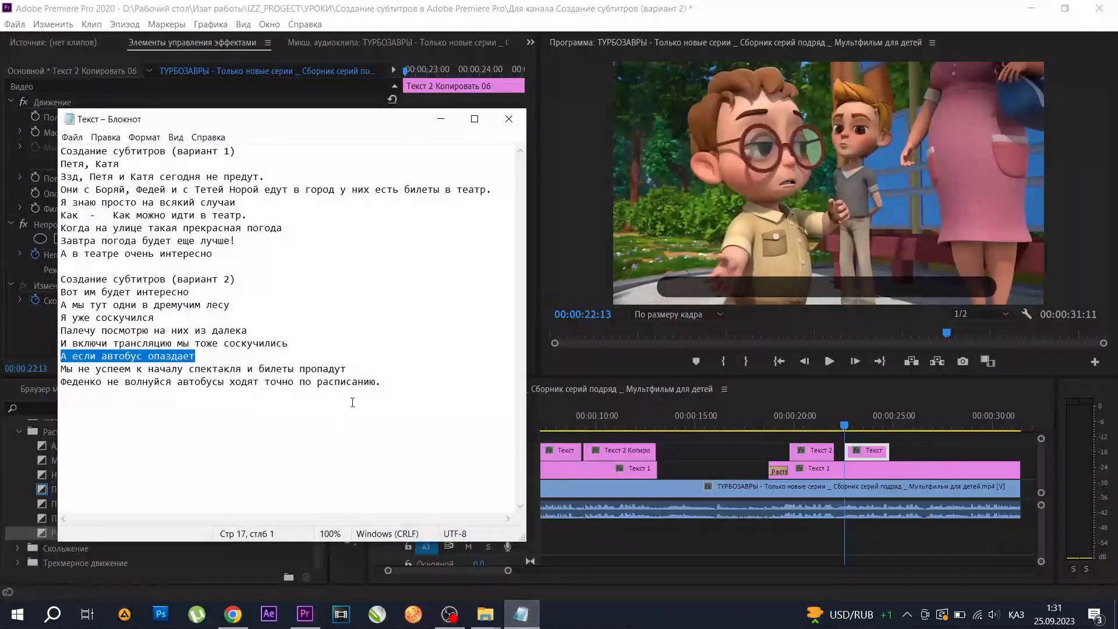
drag(363, 373, 68, 369)
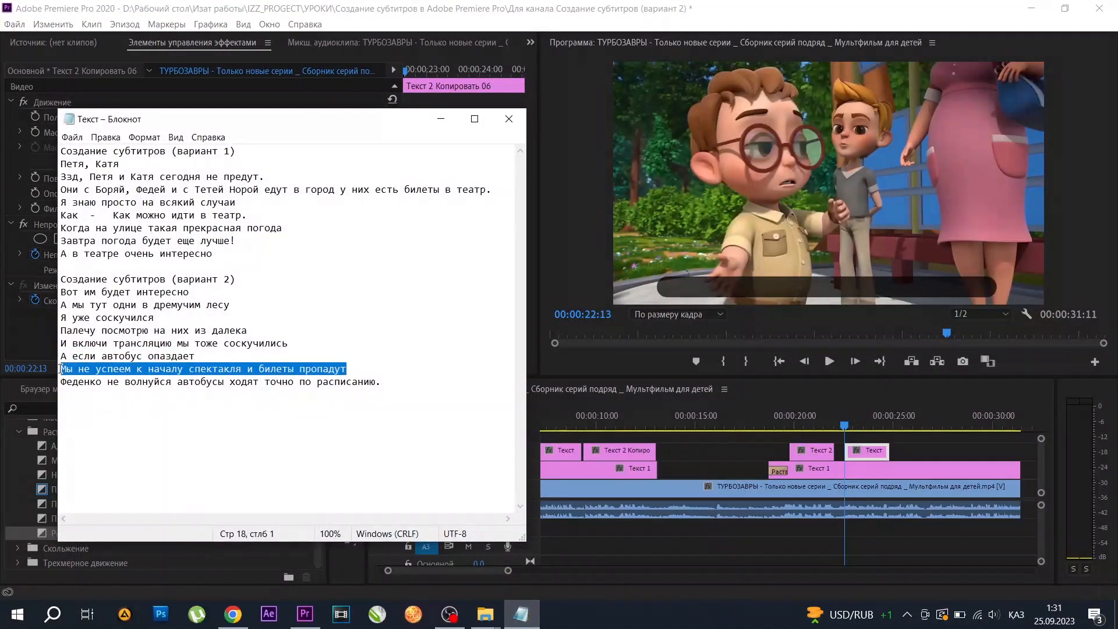
click(441, 119)
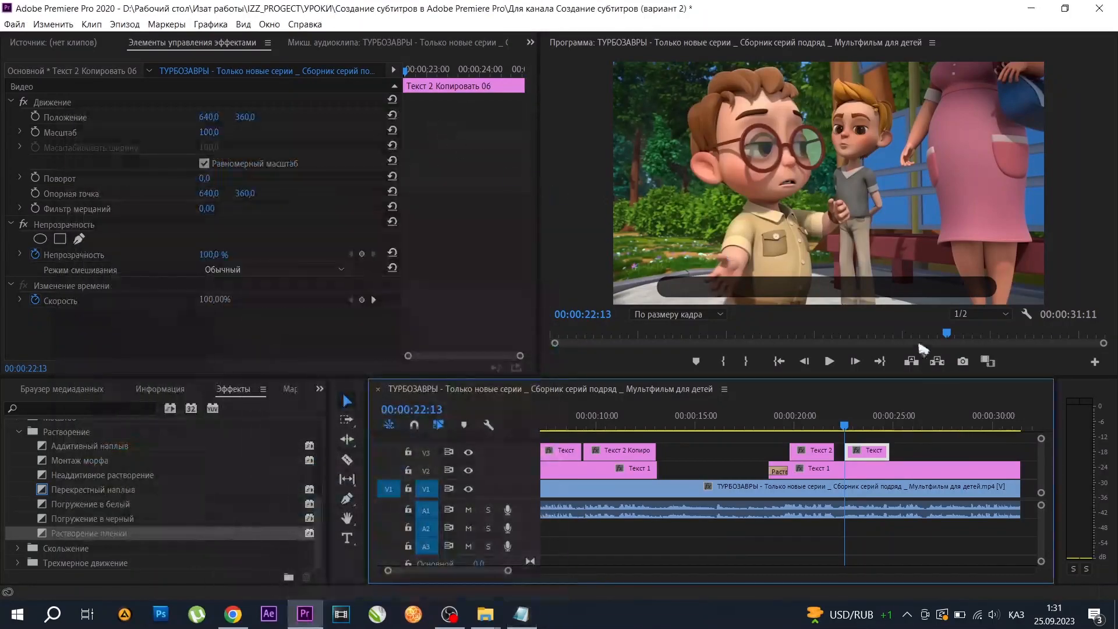
double_click(872, 456)
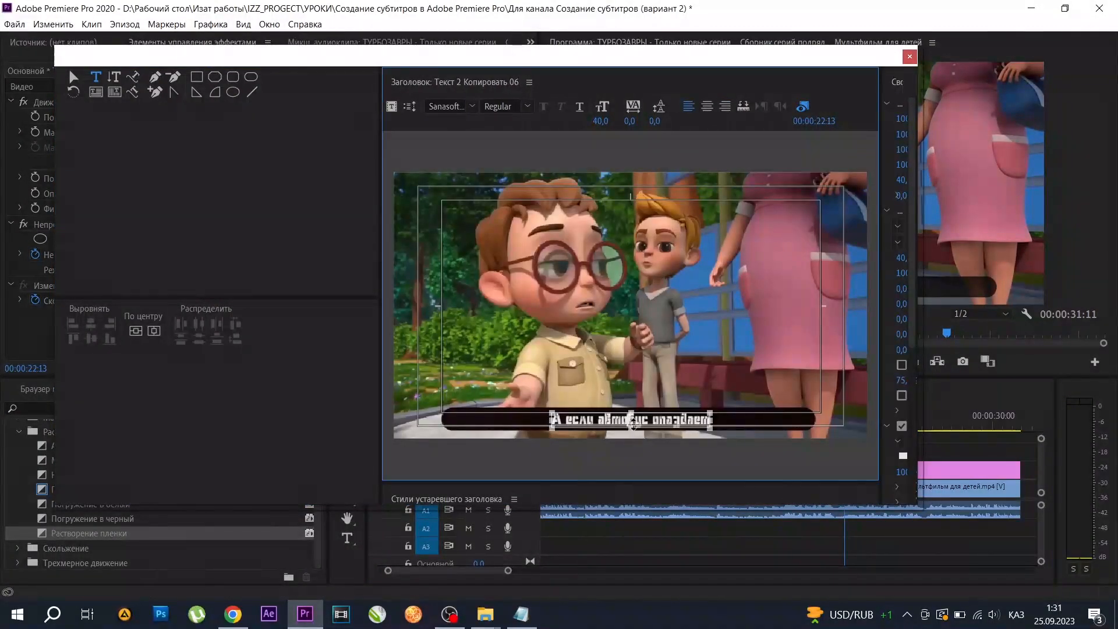
key(ctrl+v)
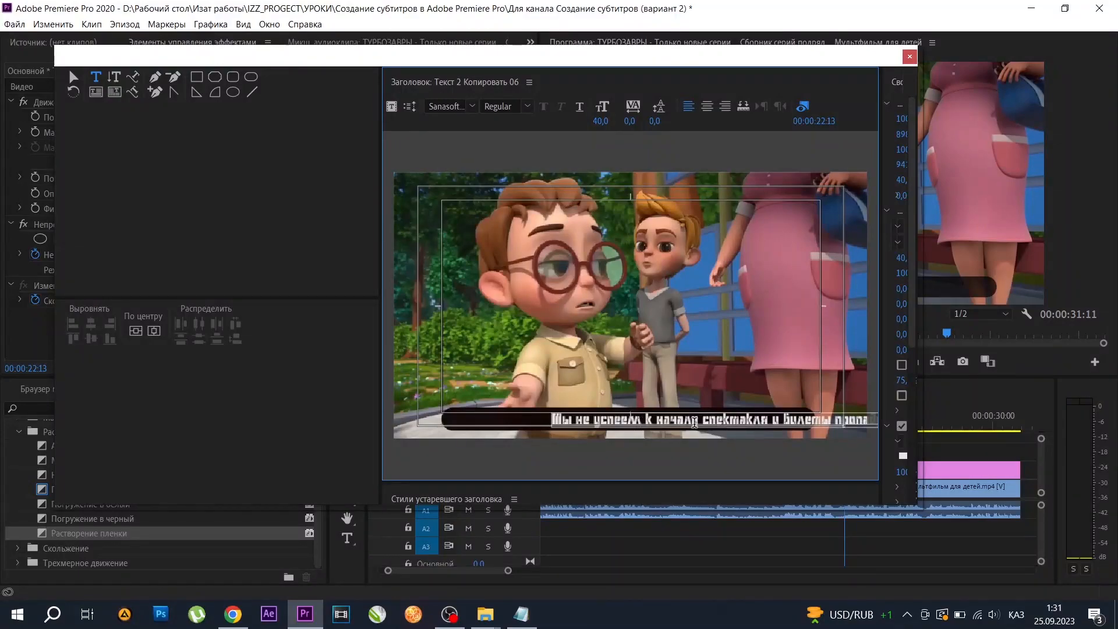
click(136, 331)
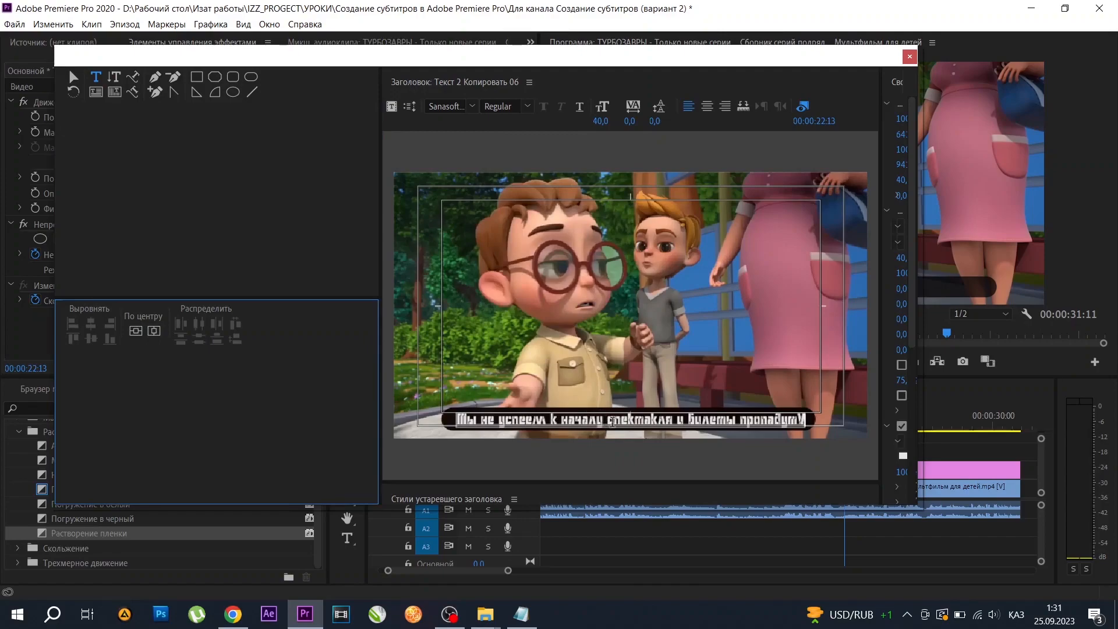
click(804, 417)
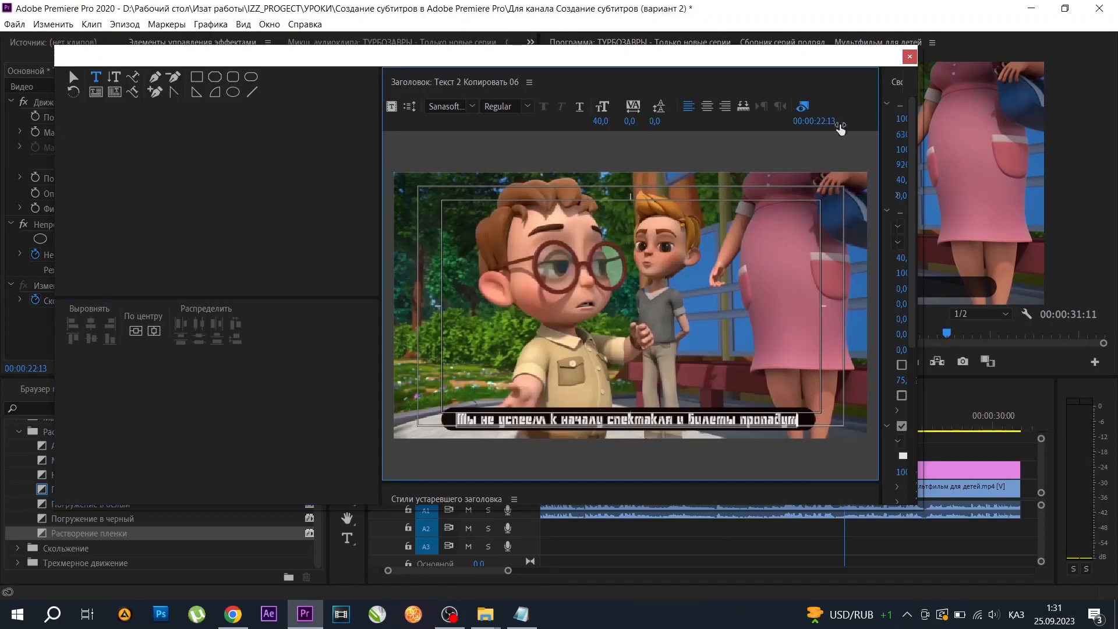
click(912, 57)
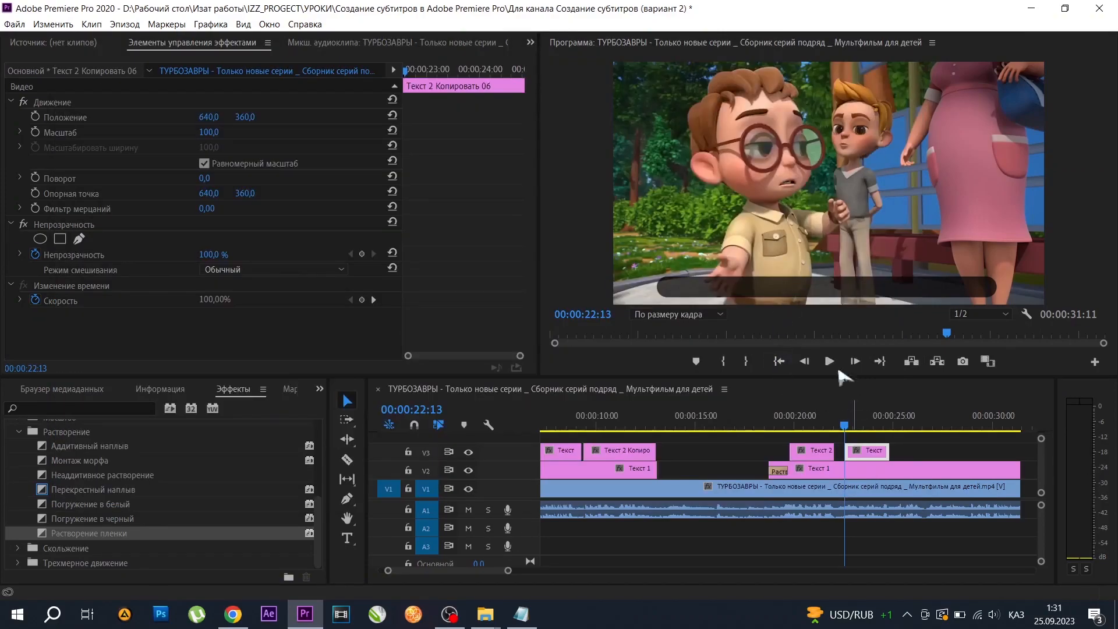
Play the seventh subtitle to find where its speech ends, and extend the clip's end to 00:00:26:10.
click(829, 362)
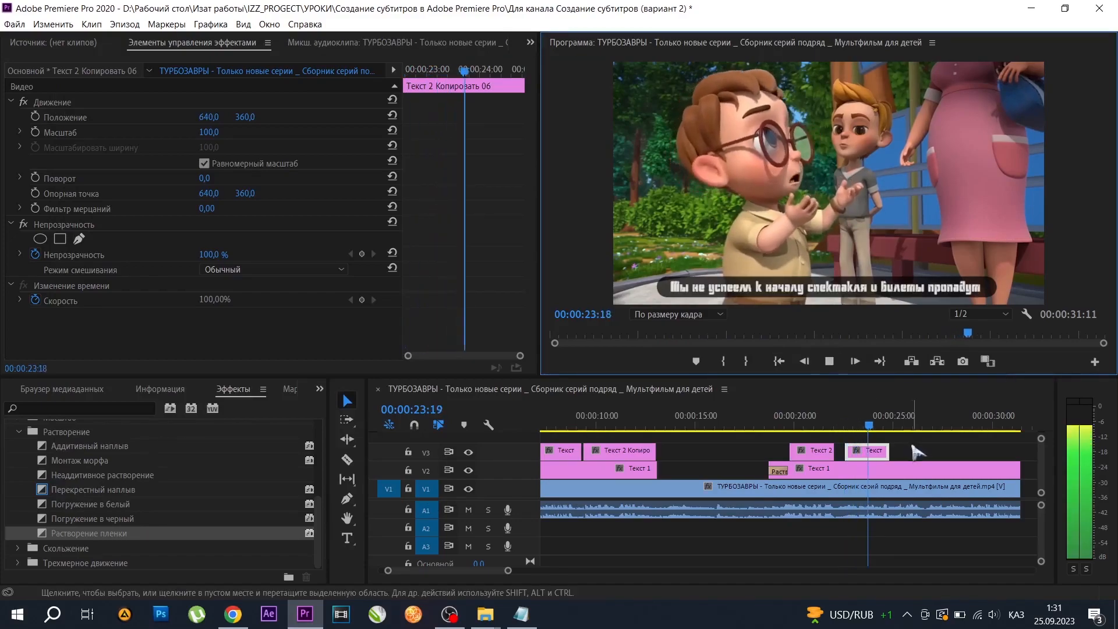
click(830, 363)
drag(889, 450, 919, 451)
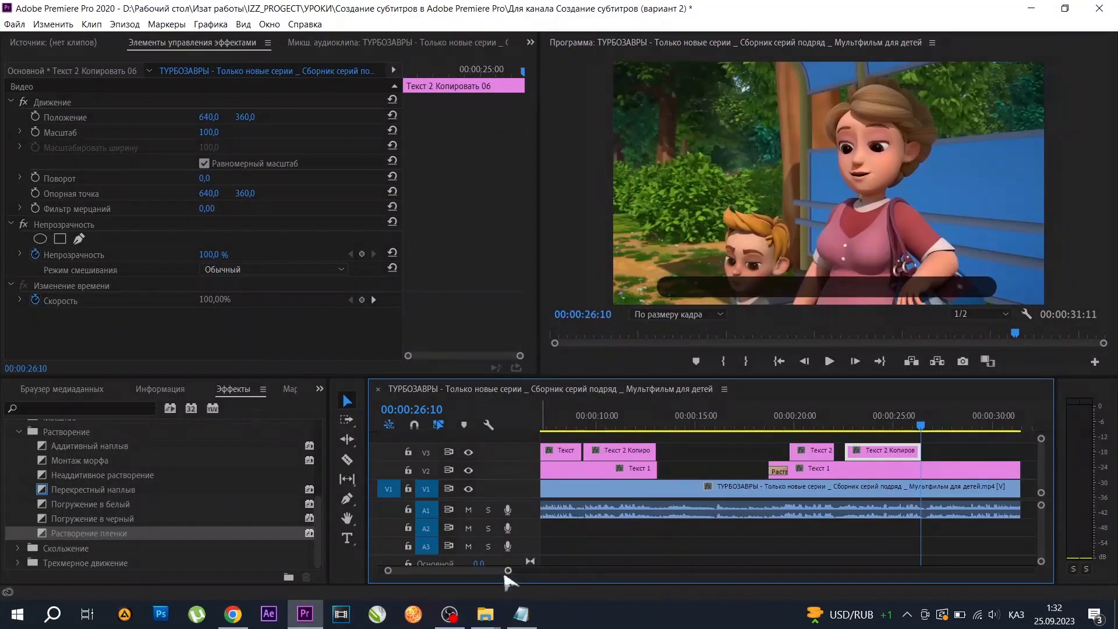
Play on to the next spoken line and duplicate the seventh subtitle on V3 to 00:00:26:23.
drag(508, 572, 560, 571)
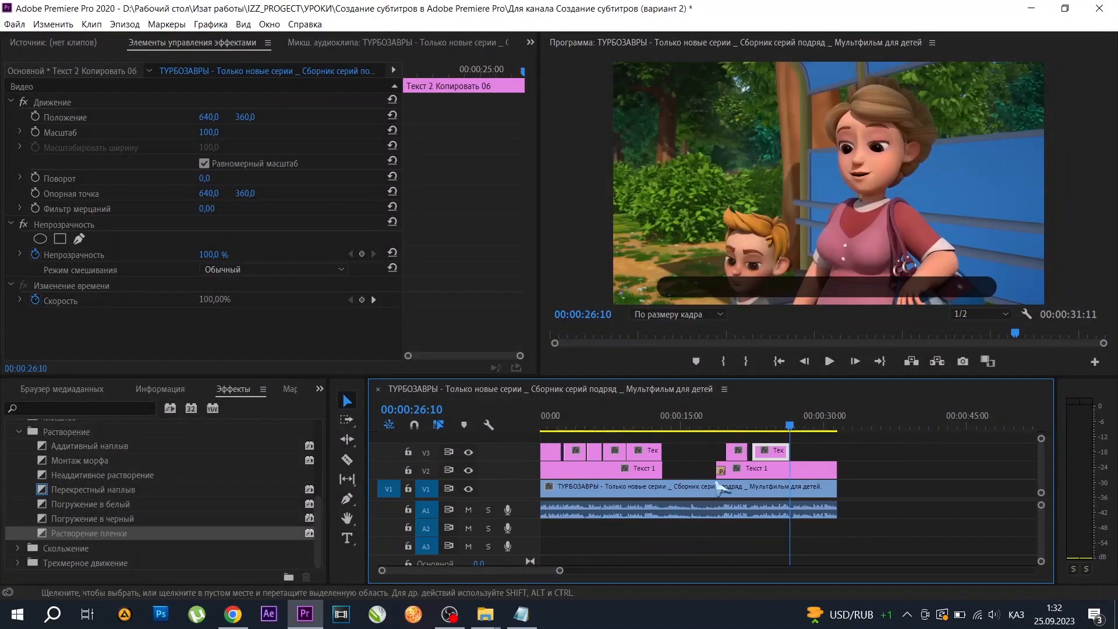
click(829, 361)
click(829, 362)
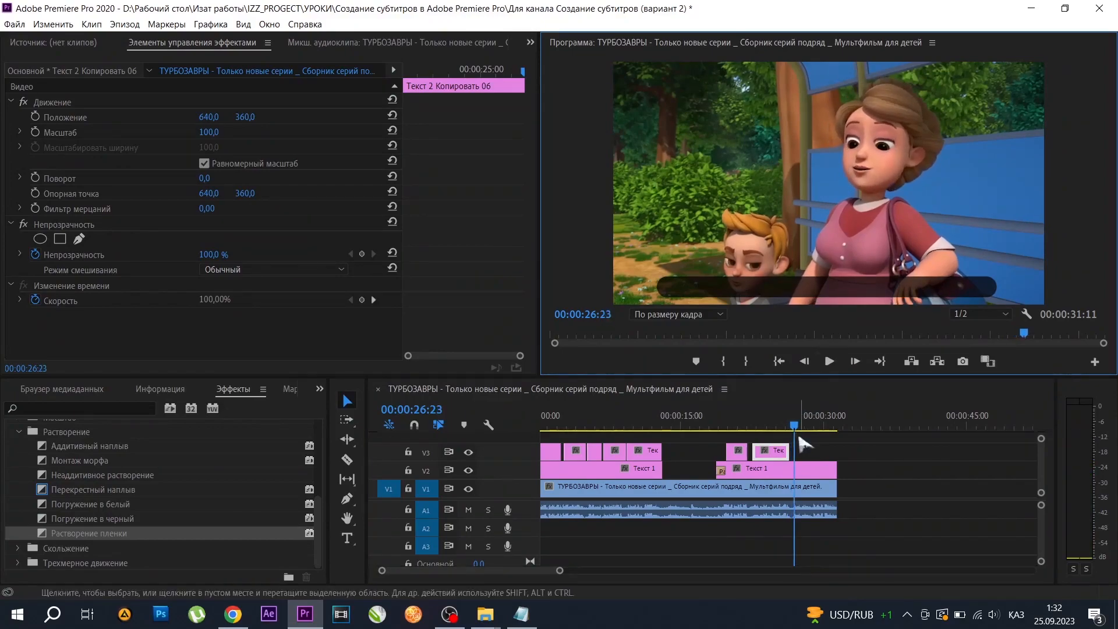
drag(766, 458, 834, 452)
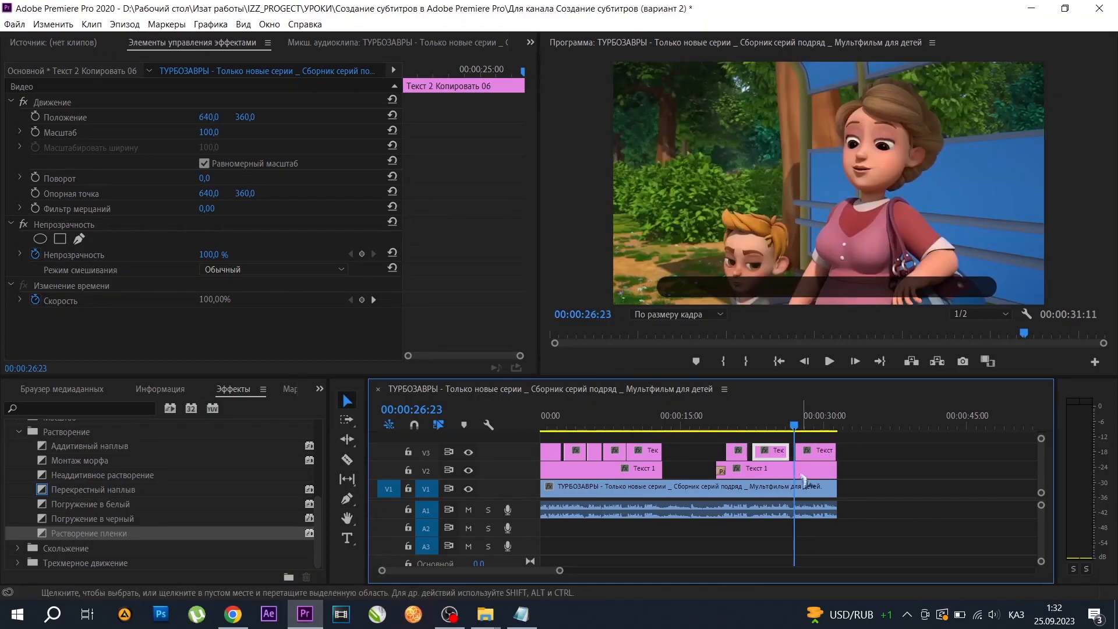
Replace the eighth subtitle's title text with "Феденко не волнуйся автобусы ходят точно по расписанию" from the text file, centred horizontally.
click(811, 454)
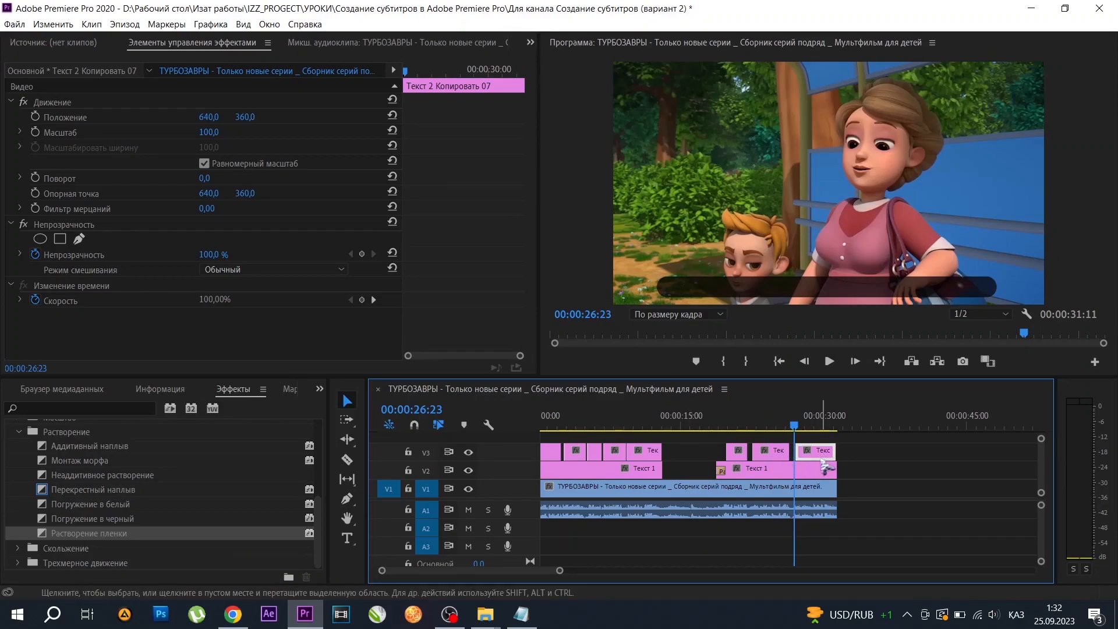
double_click(821, 454)
click(522, 614)
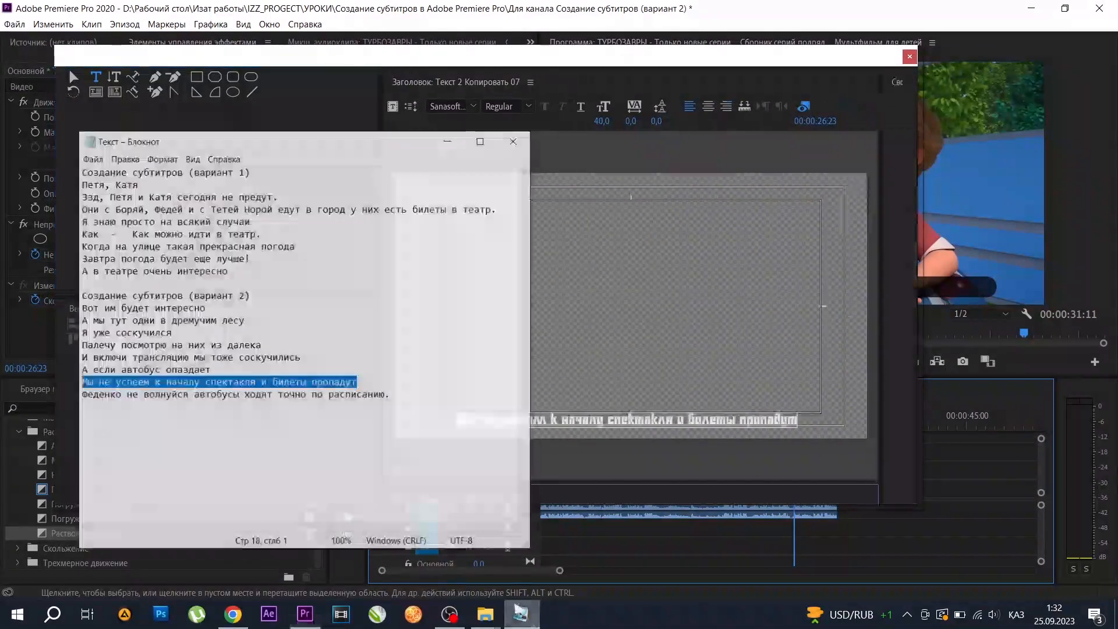
drag(378, 384, 62, 383)
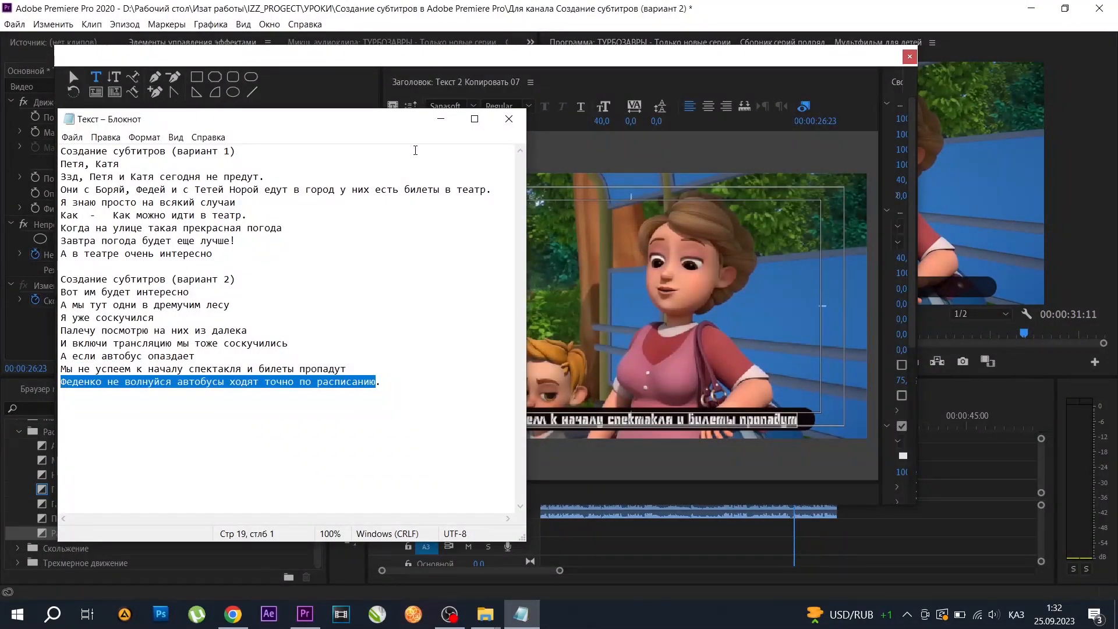
click(441, 119)
double_click(724, 420)
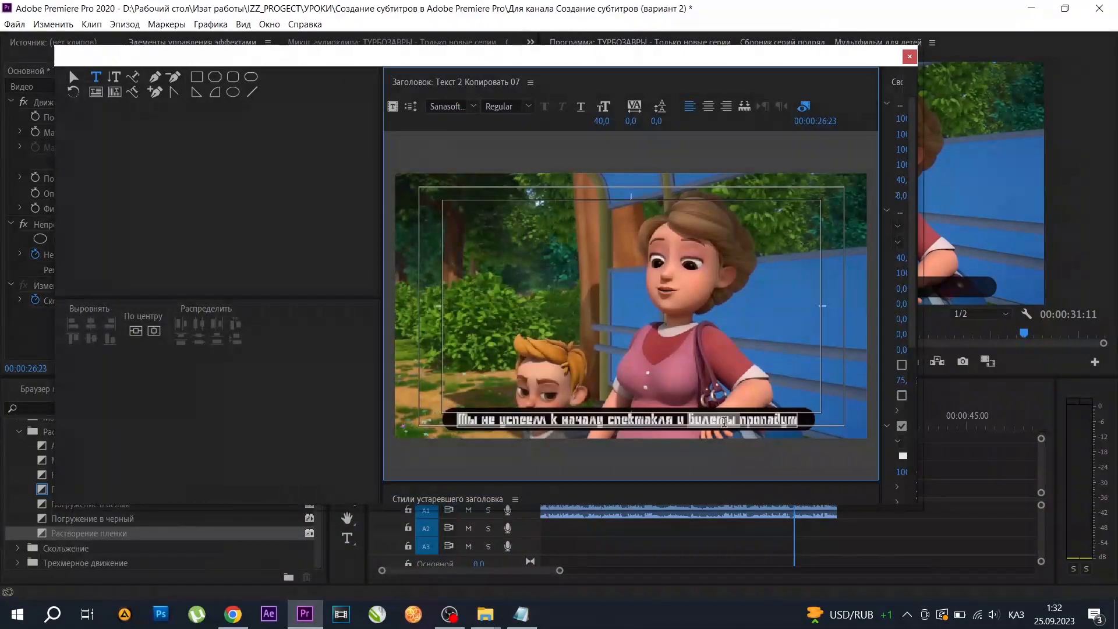
key(ctrl+a)
text(Ребенко не волнуйся автобусы ходят точно по расписанию!)
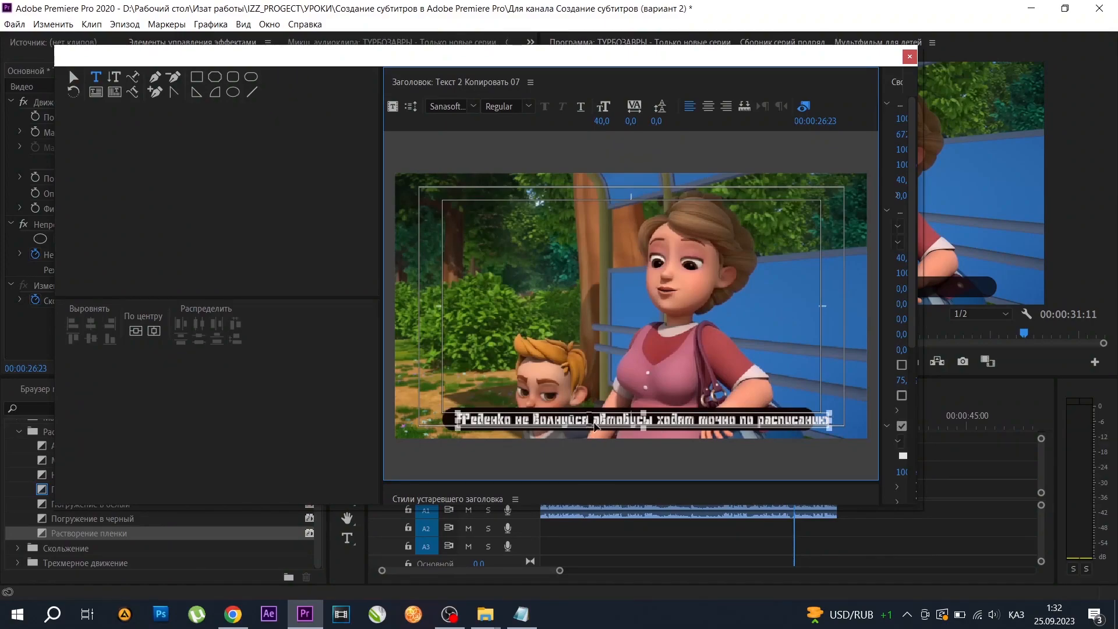
drag(830, 420, 465, 409)
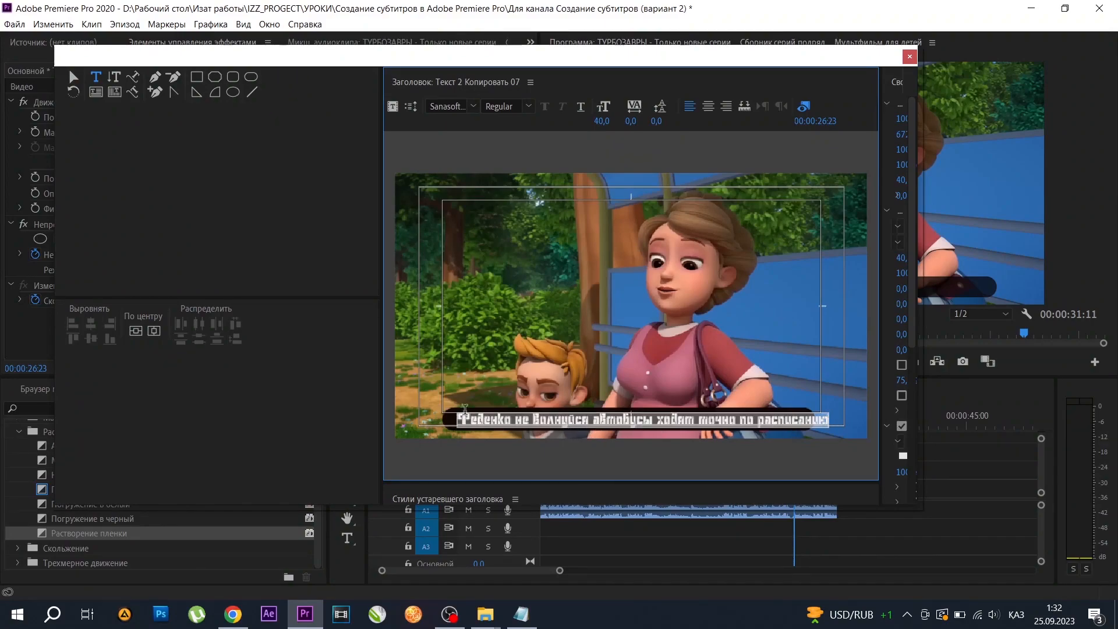
click(152, 332)
Delete the stray empty text box above the eighth subtitle's text and close the title editor.
click(793, 409)
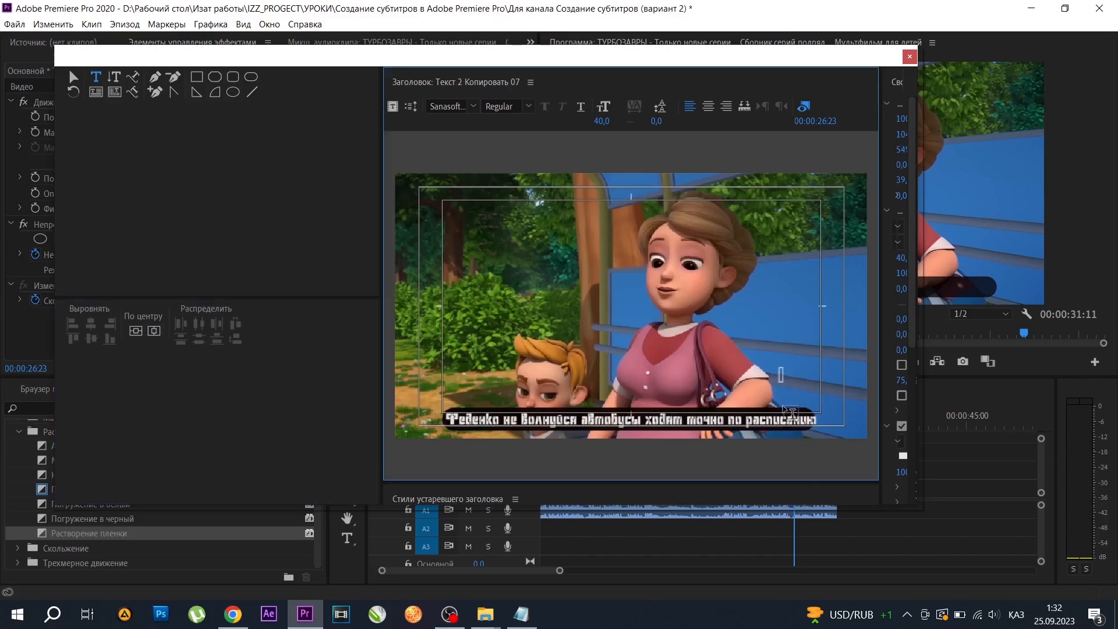
click(74, 77)
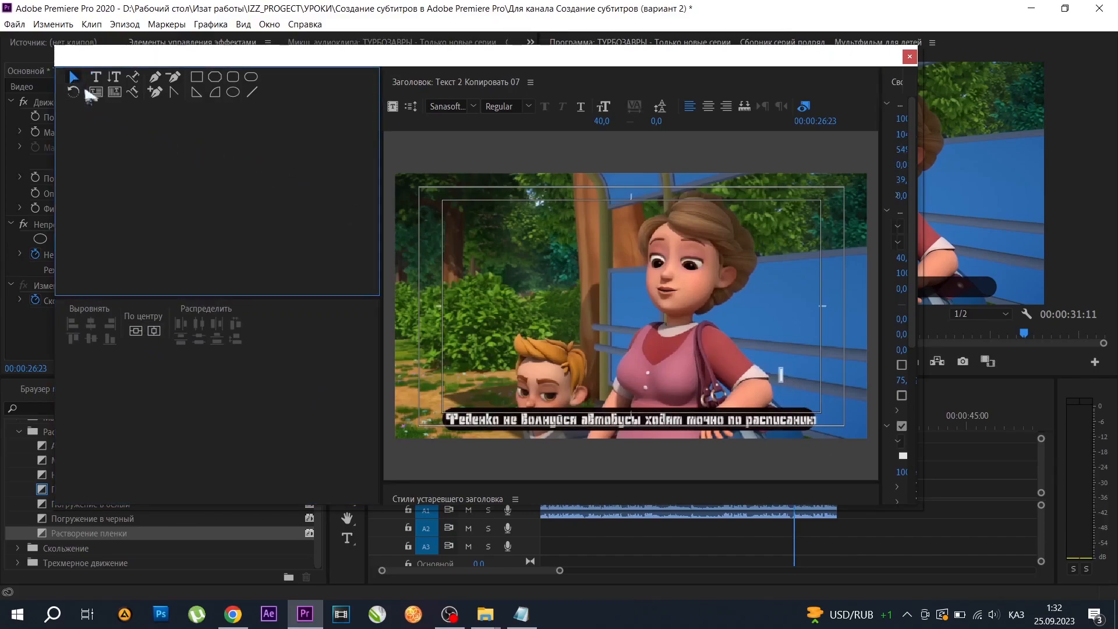
click(781, 380)
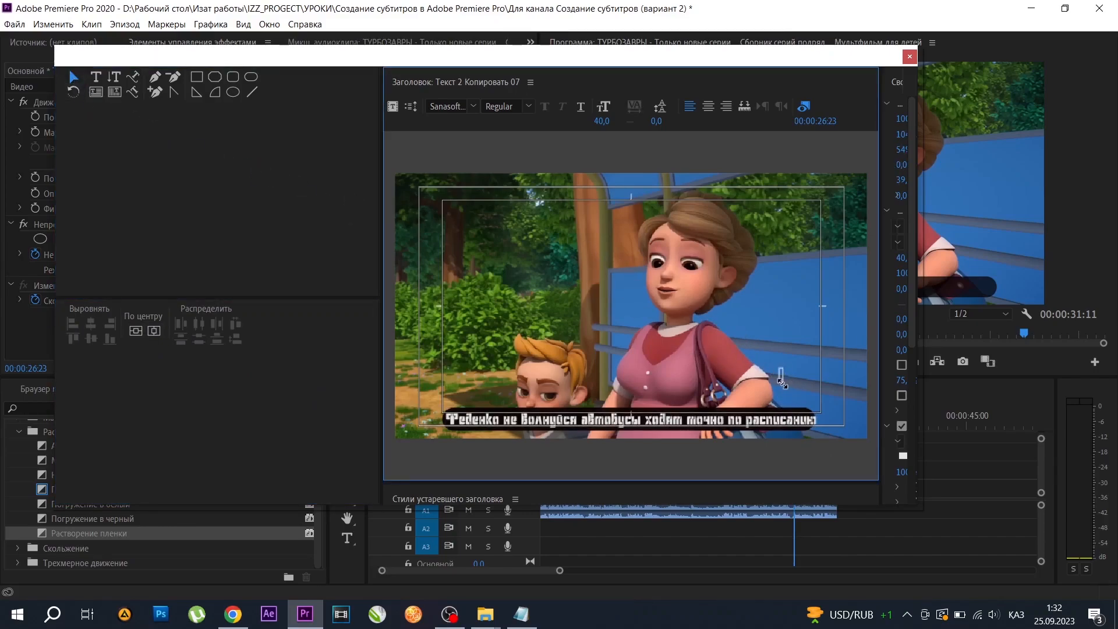
click(782, 382)
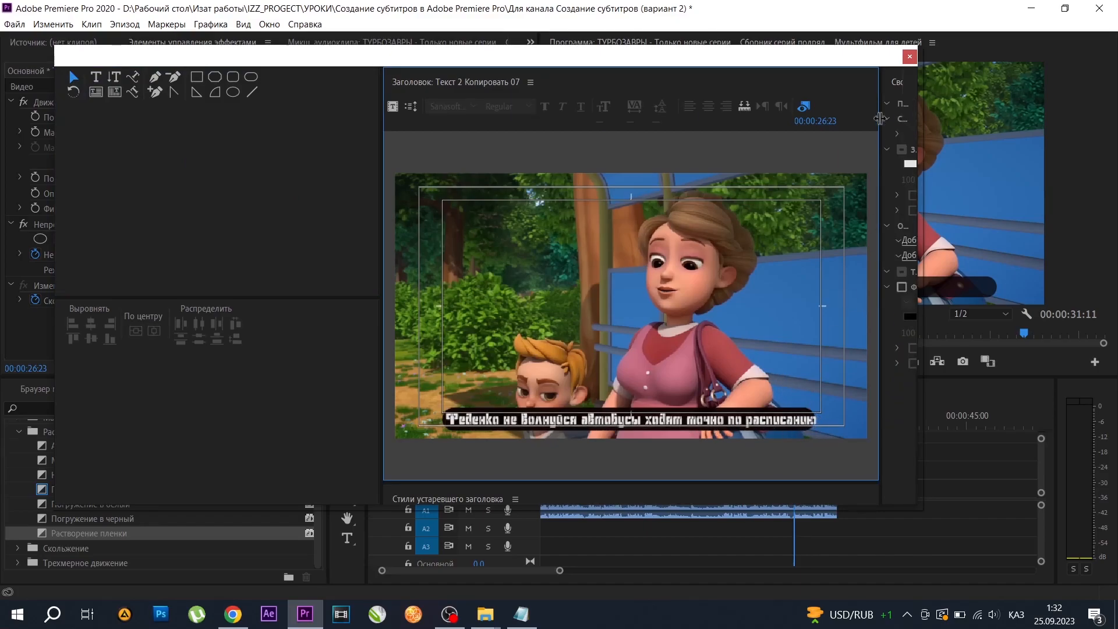
click(909, 56)
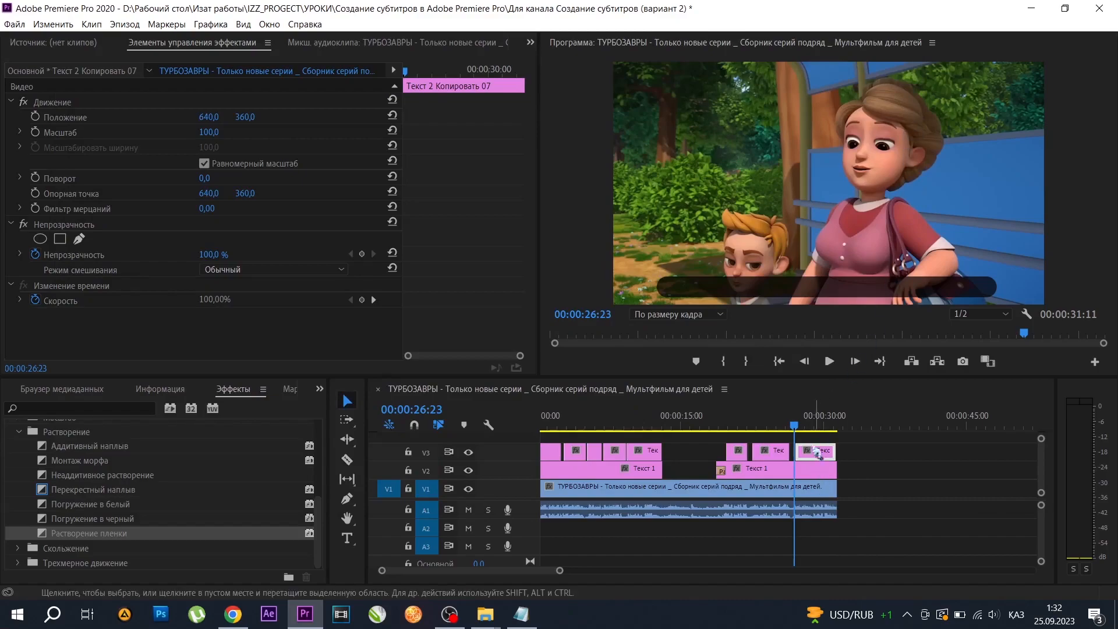
Play the eighth subtitle to find where its speech ends, and extend the clip's end on V3 to the end of the video.
click(831, 361)
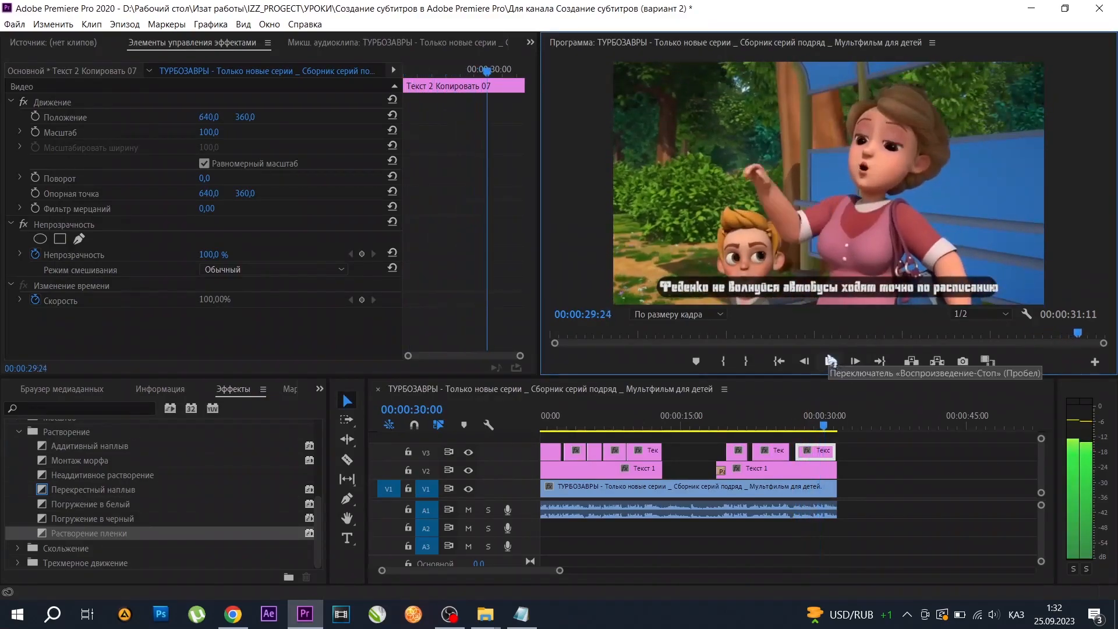
click(831, 361)
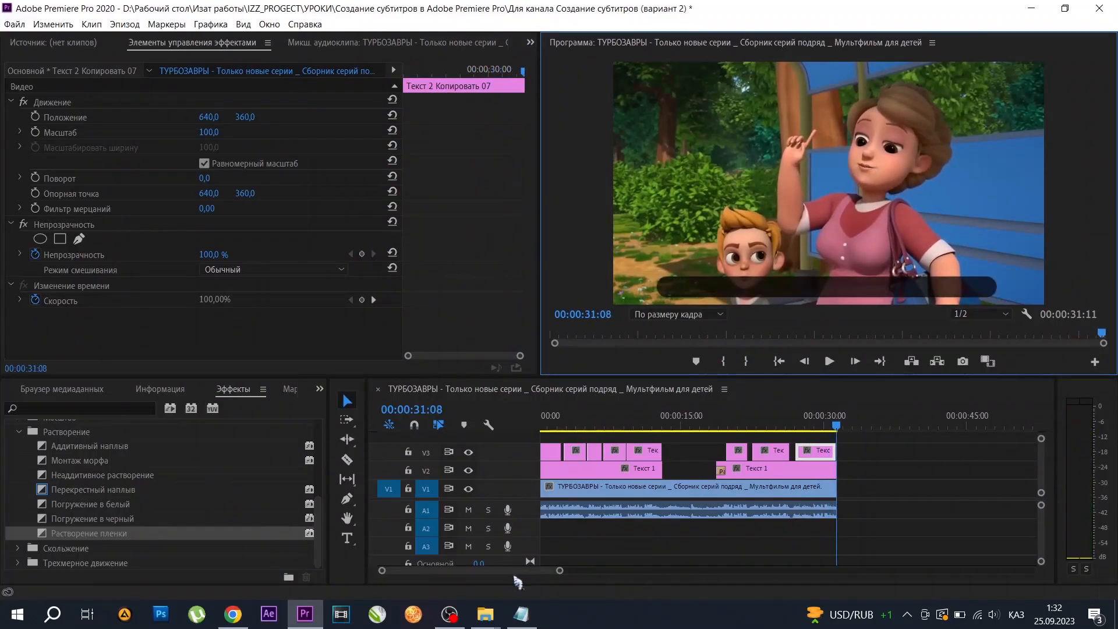
drag(561, 573, 485, 573)
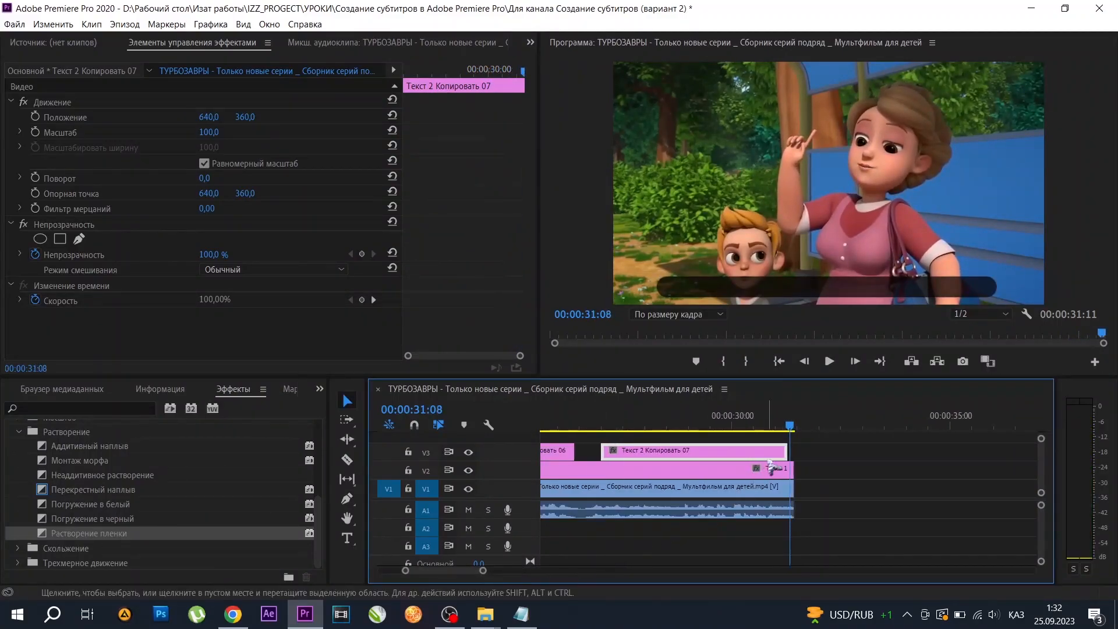
drag(786, 451, 792, 452)
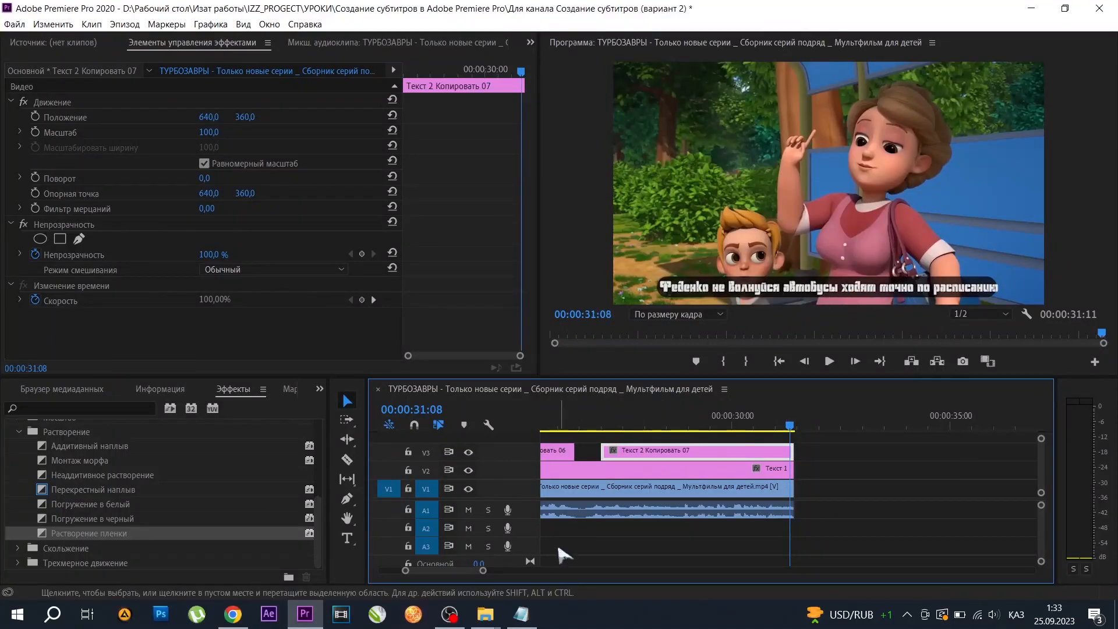
Return to the start of the sequence and play the opening subtitles to check their timing.
drag(483, 570, 559, 574)
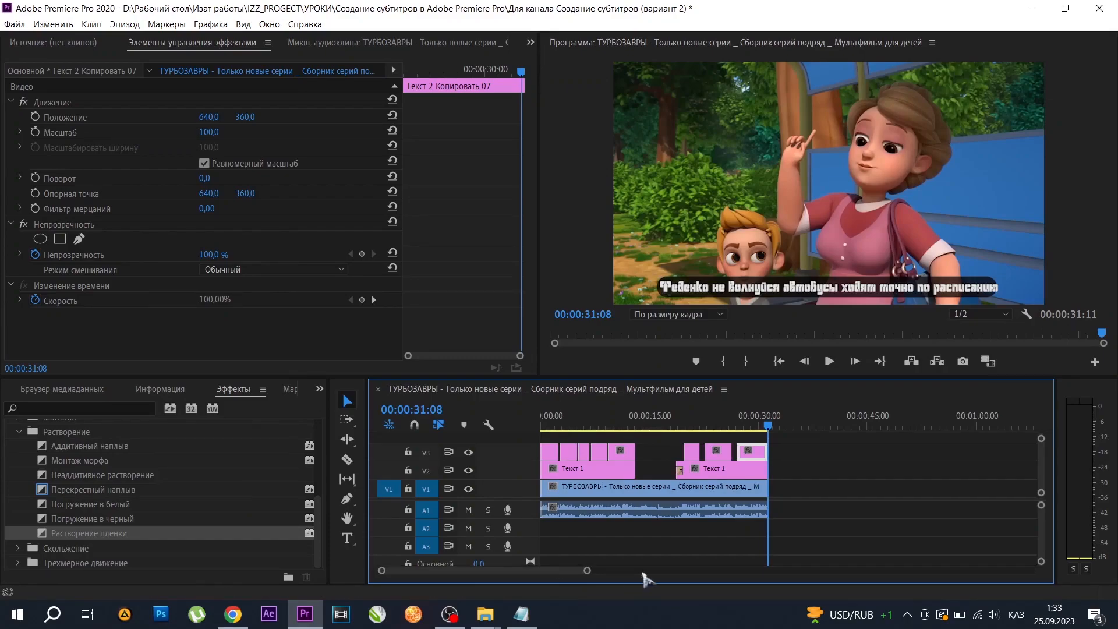
click(779, 361)
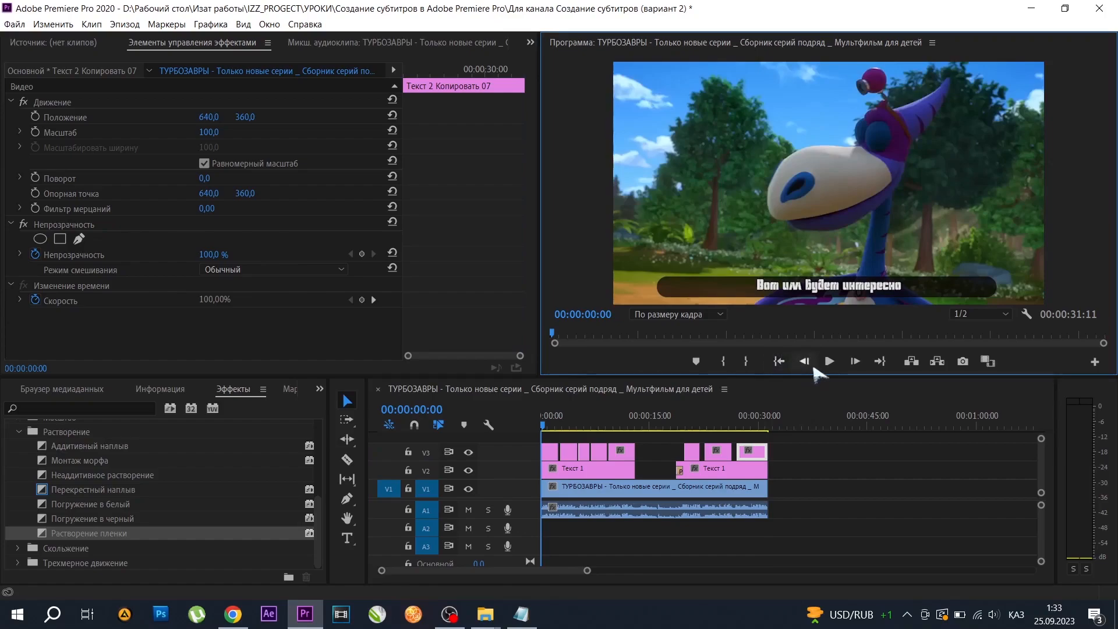
click(830, 362)
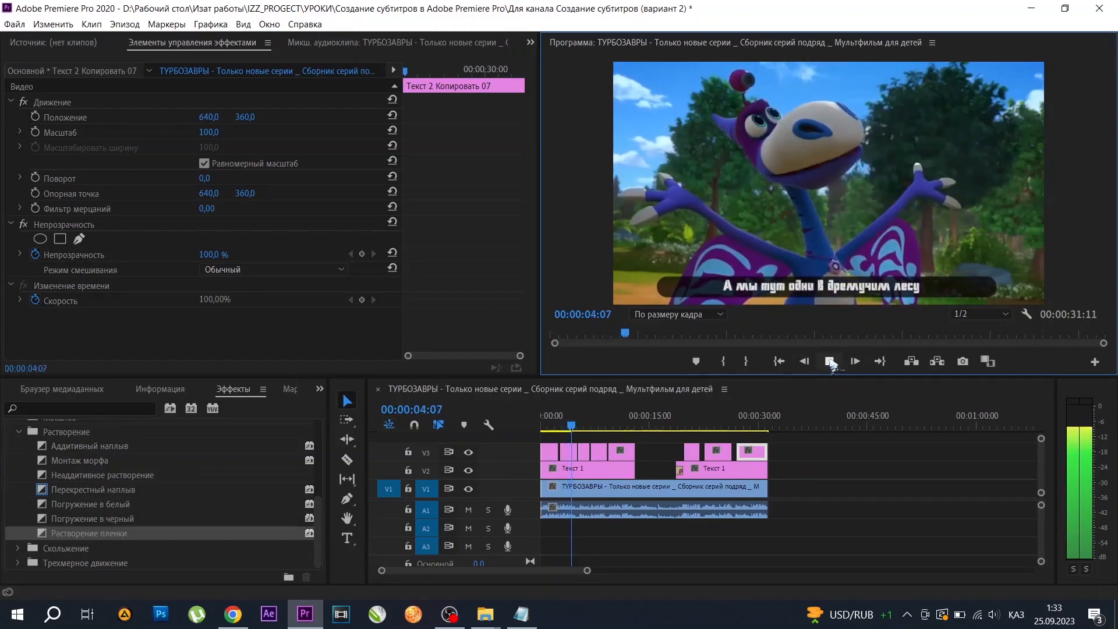
click(830, 362)
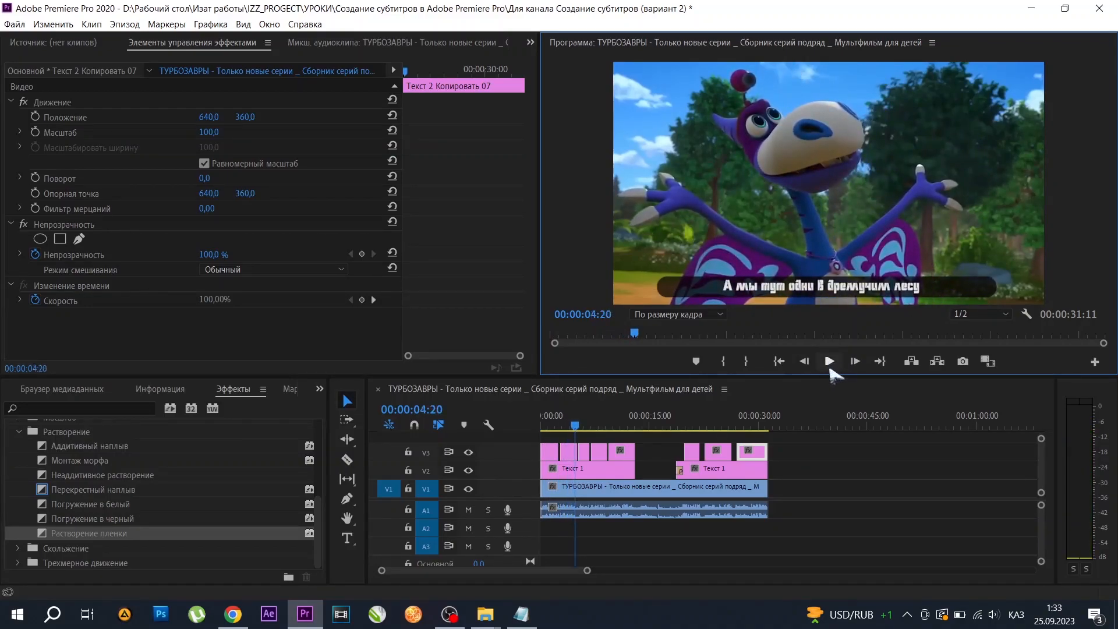